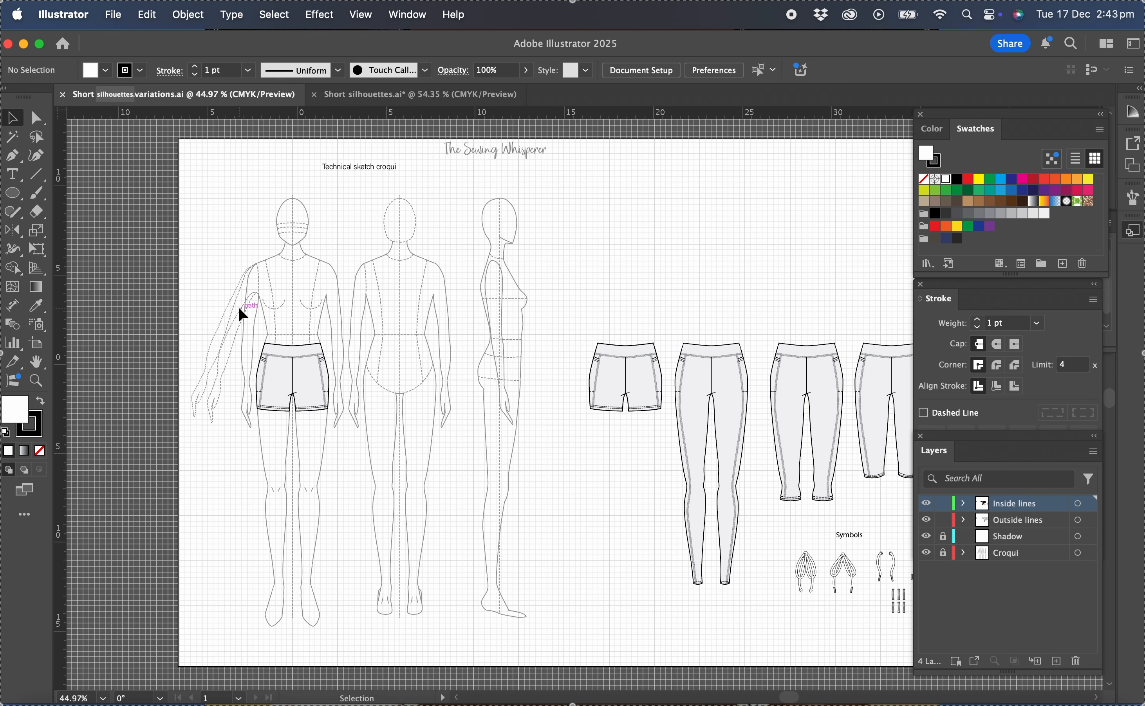
pyautogui.moveTo(576, 330); pyautogui.dragTo(672, 440)
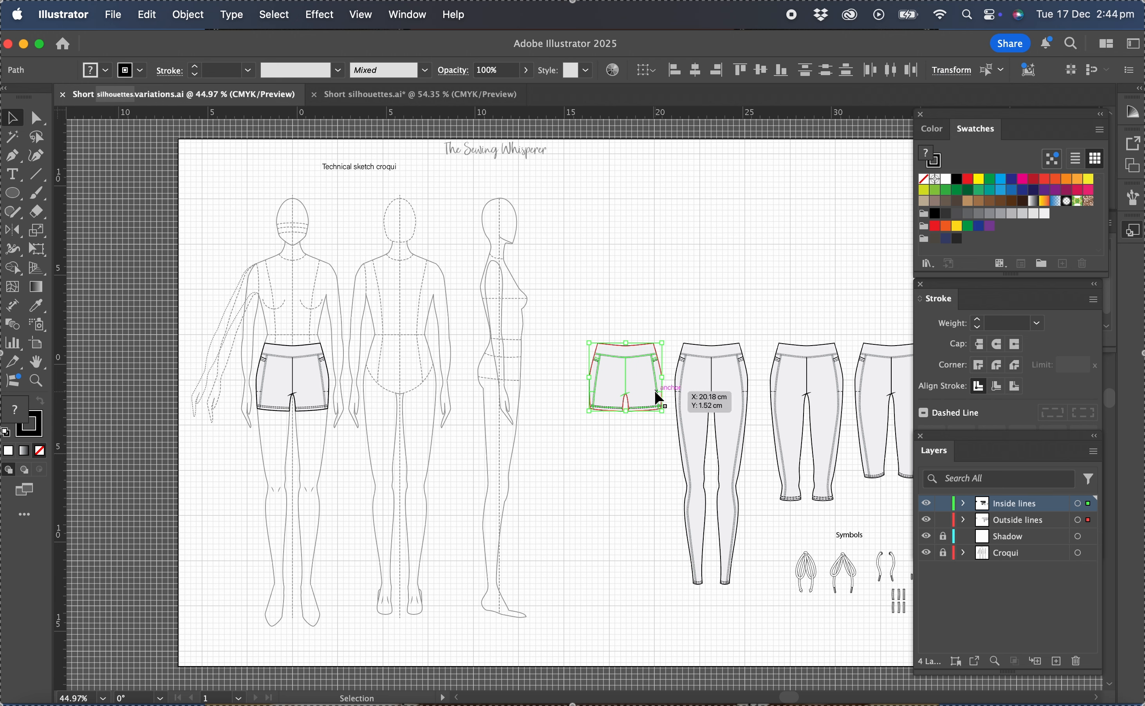
pyautogui.moveTo(628, 384); pyautogui.dragTo(427, 500)
pyautogui.press('super+z')
pyautogui.click(353, 451)
# Hide and lock the Inside lines layer, leaving the Outside lines layer active.
pyautogui.scroll(10, 352, 451)
pyautogui.scroll(2, 354, 451)
pyautogui.hscroll(-2, 353, 452)
pyautogui.scroll(3, 353, 451)
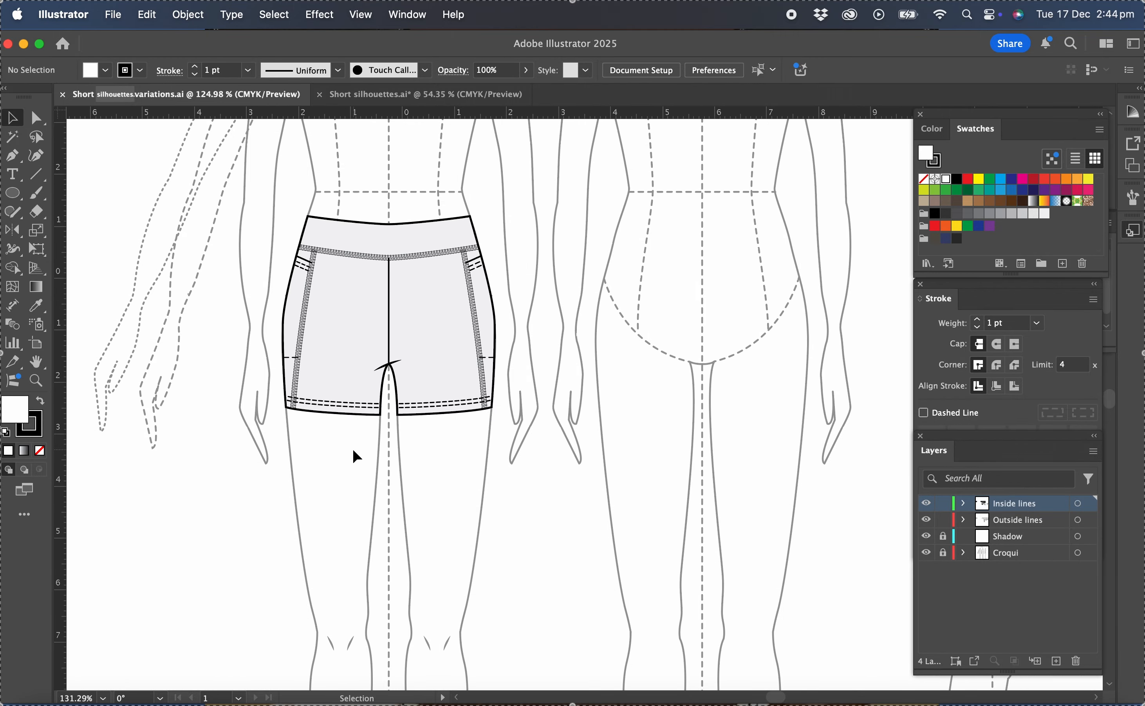
pyautogui.press('super+apostrophe')
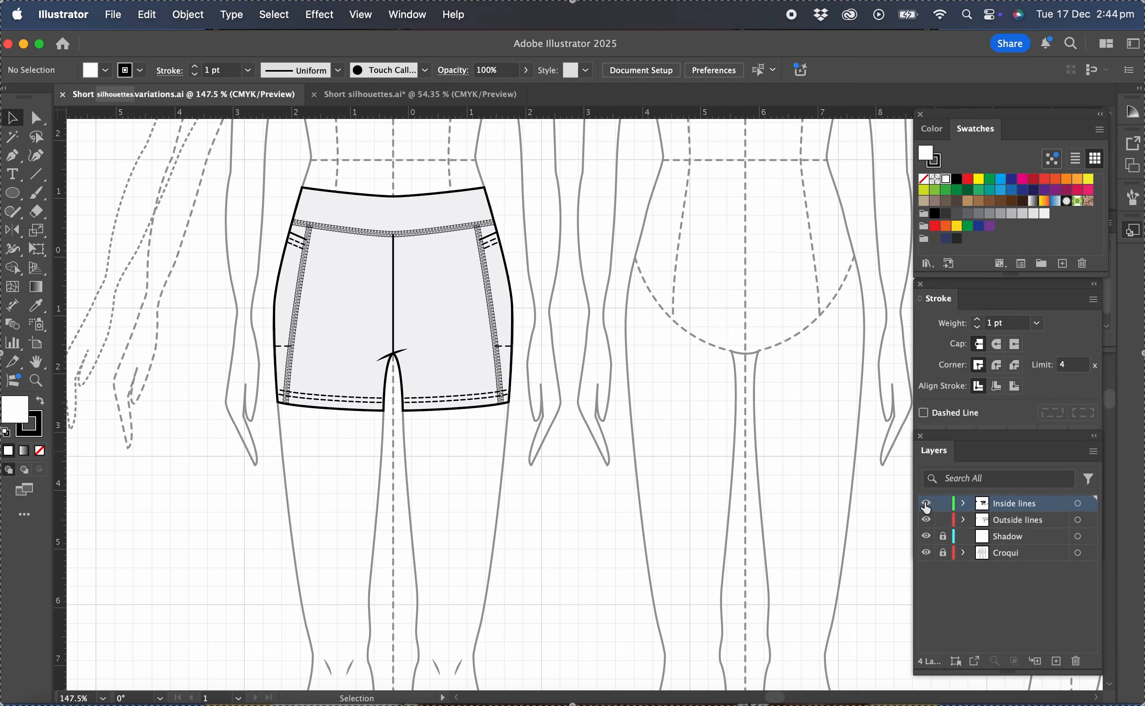
pyautogui.click(925, 505)
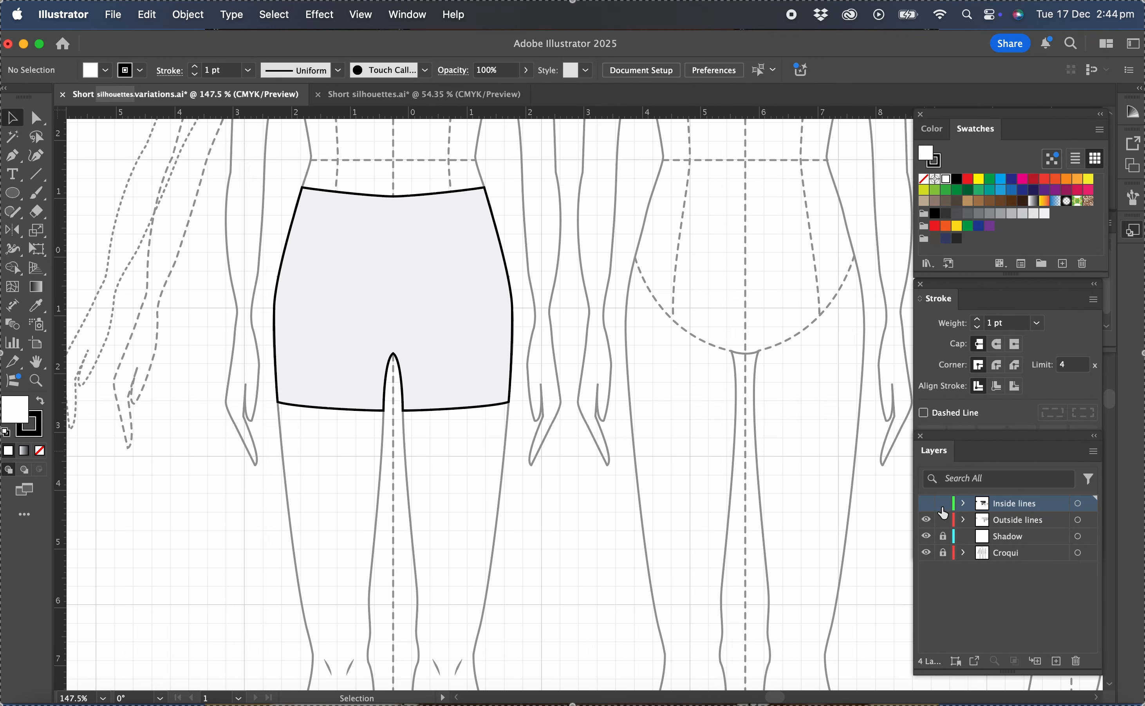
pyautogui.click(1010, 520)
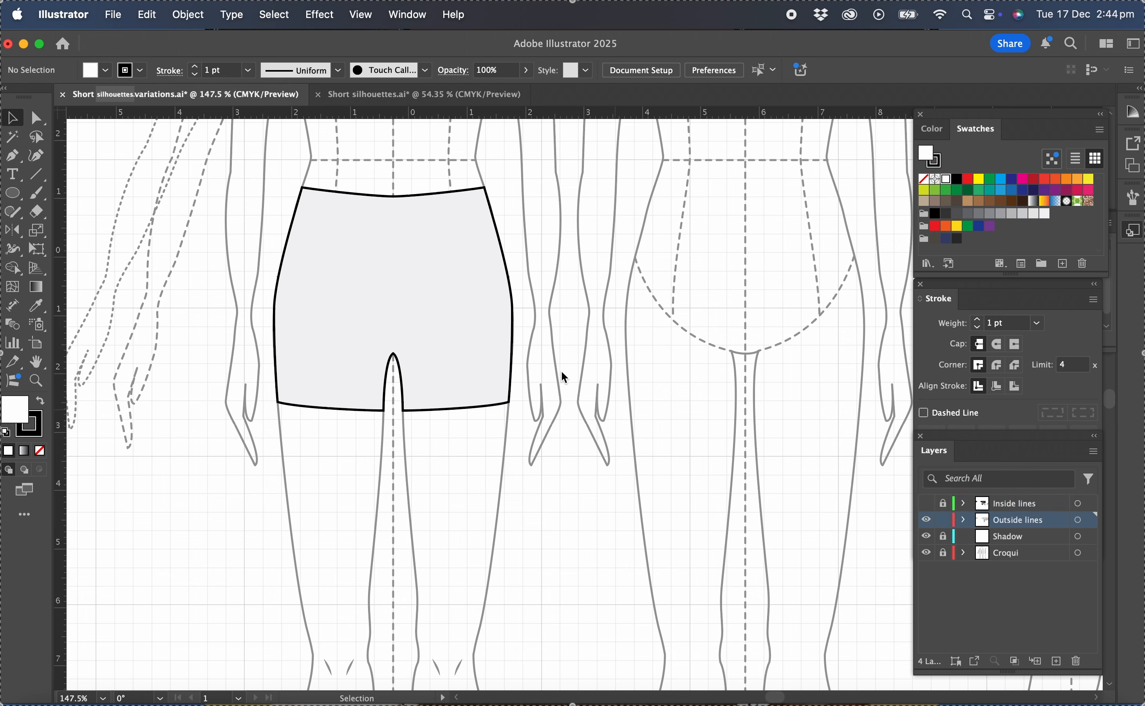
# Remove the fill from the front shorts outline and nudge its hem and crotch anchor points slightly downward.
pyautogui.click(515, 354)
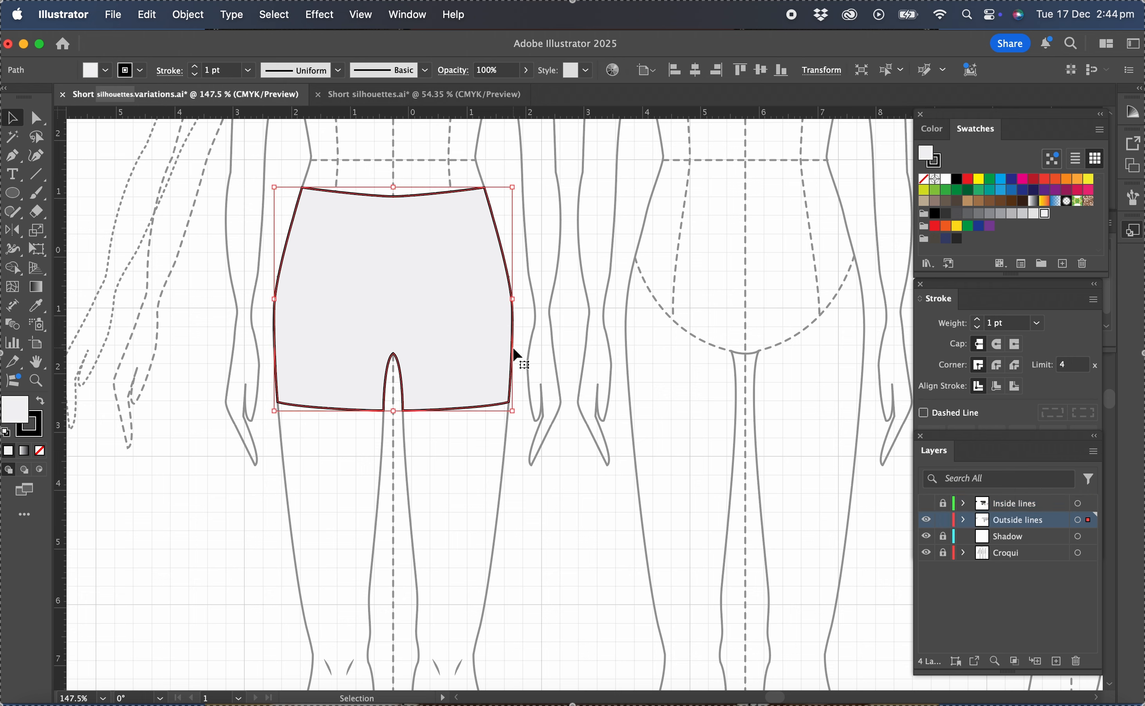
pyautogui.click(41, 452)
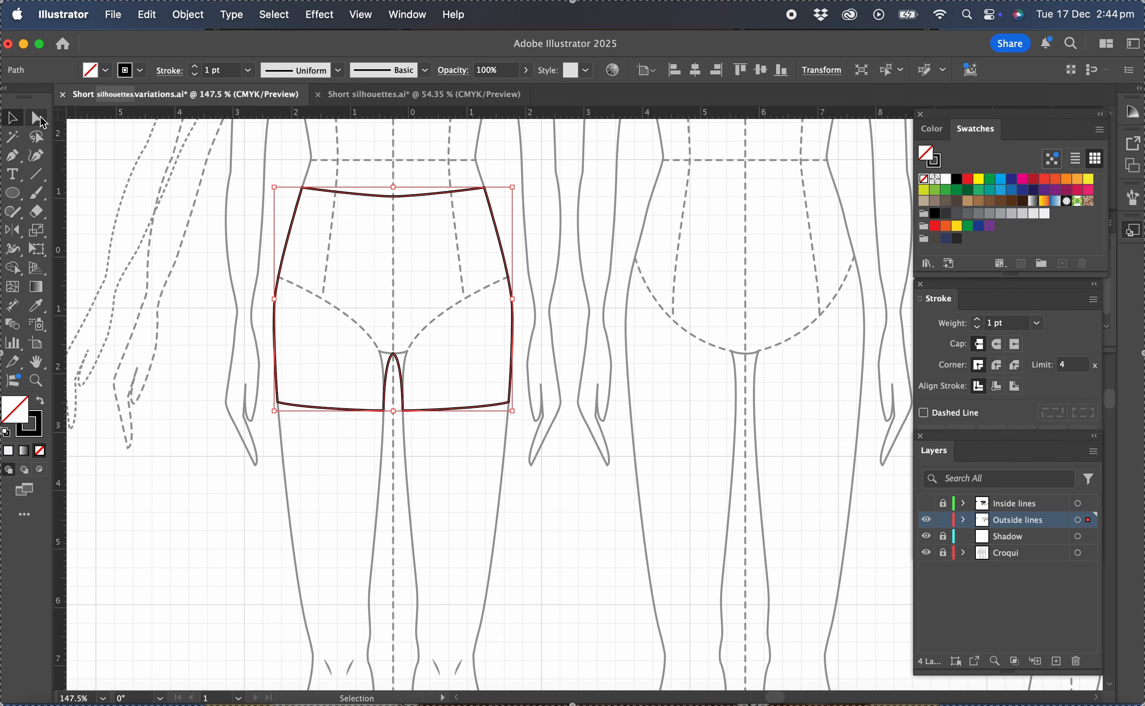
pyautogui.click(38, 119)
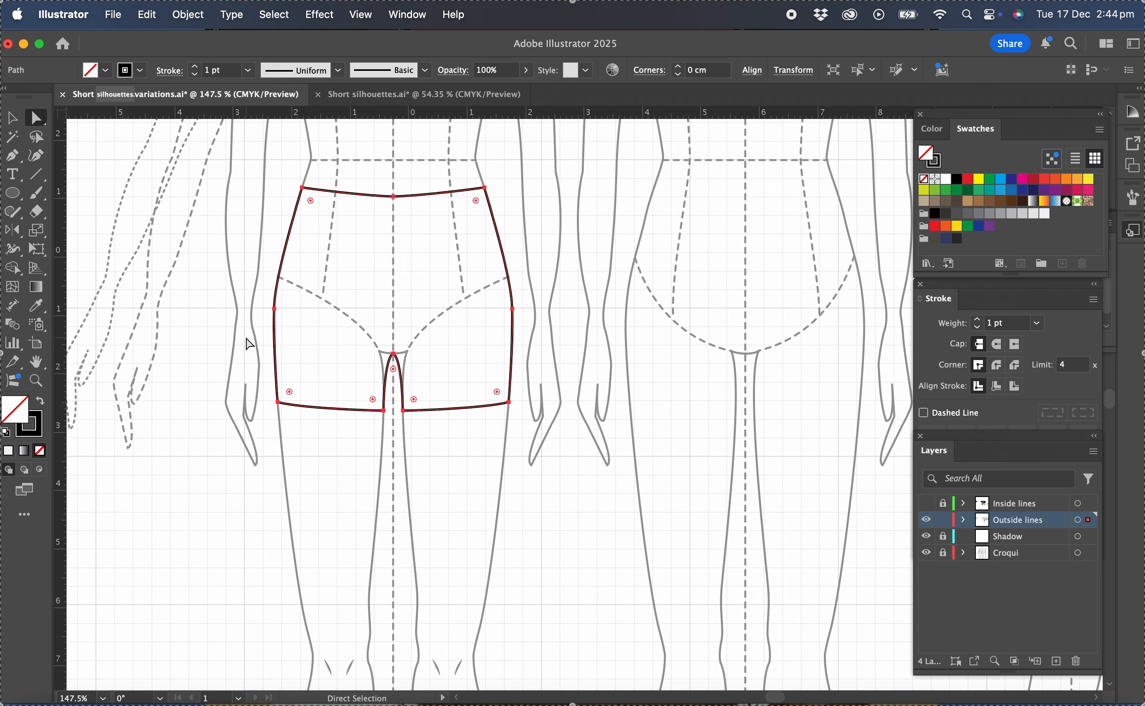
pyautogui.moveTo(245, 334); pyautogui.dragTo(540, 460)
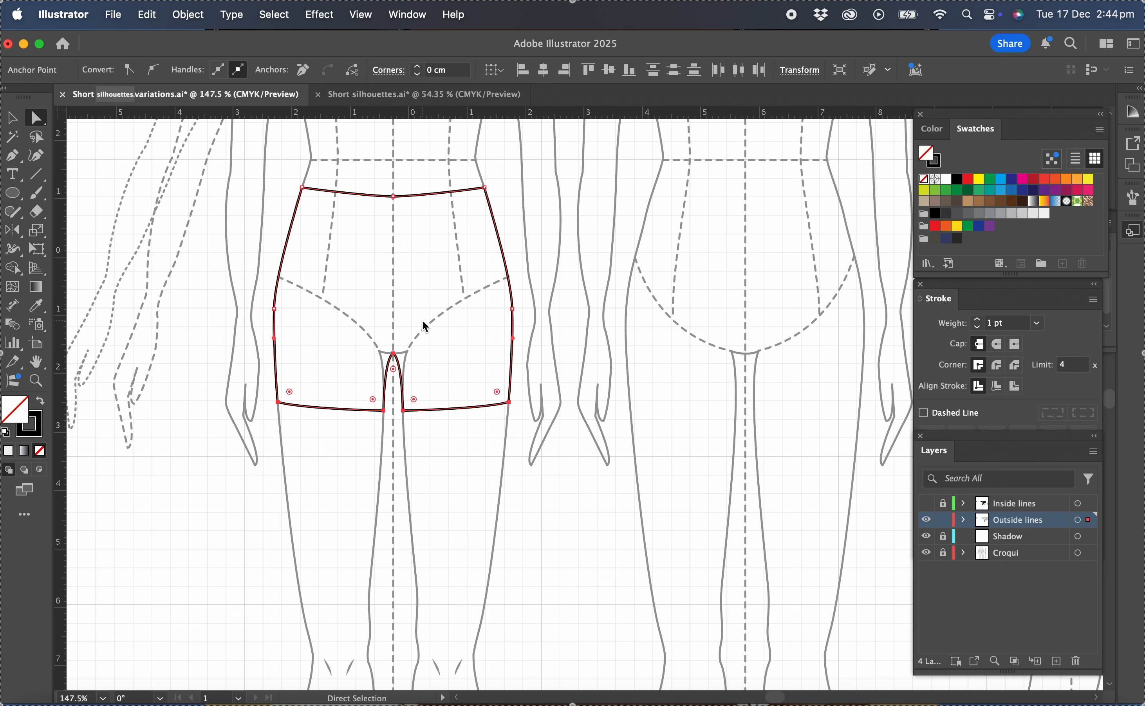
pyautogui.press('Down')
pyautogui.press('Down')
pyautogui.press('Down')
pyautogui.press('Down')
pyautogui.press('Down')
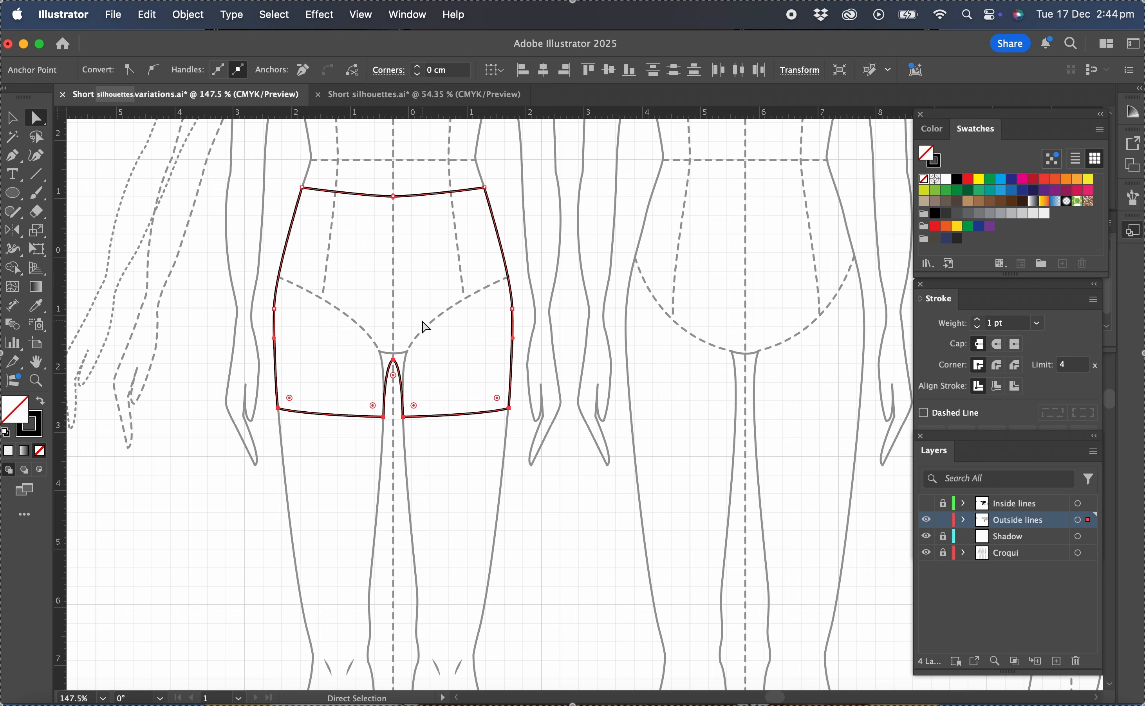
pyautogui.press('Down')
pyautogui.press('Down')
pyautogui.press('Down')
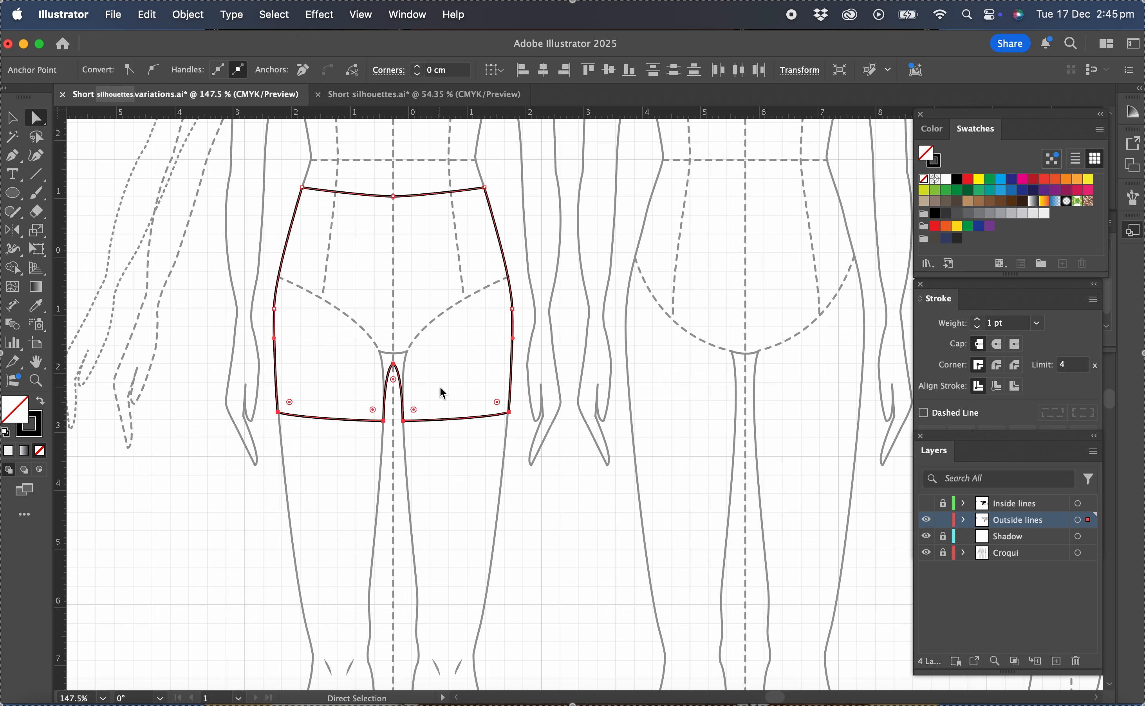
pyautogui.click(440, 384)
# Move the left leg's outer hem corner outward about 0.13 cm and up about 0.39 cm, adjusting the side seam.
pyautogui.moveTo(265, 395)
pyautogui.mouseDown()
pyautogui.moveTo(296, 433)
pyautogui.moveTo(273, 391)
pyautogui.mouseUp()
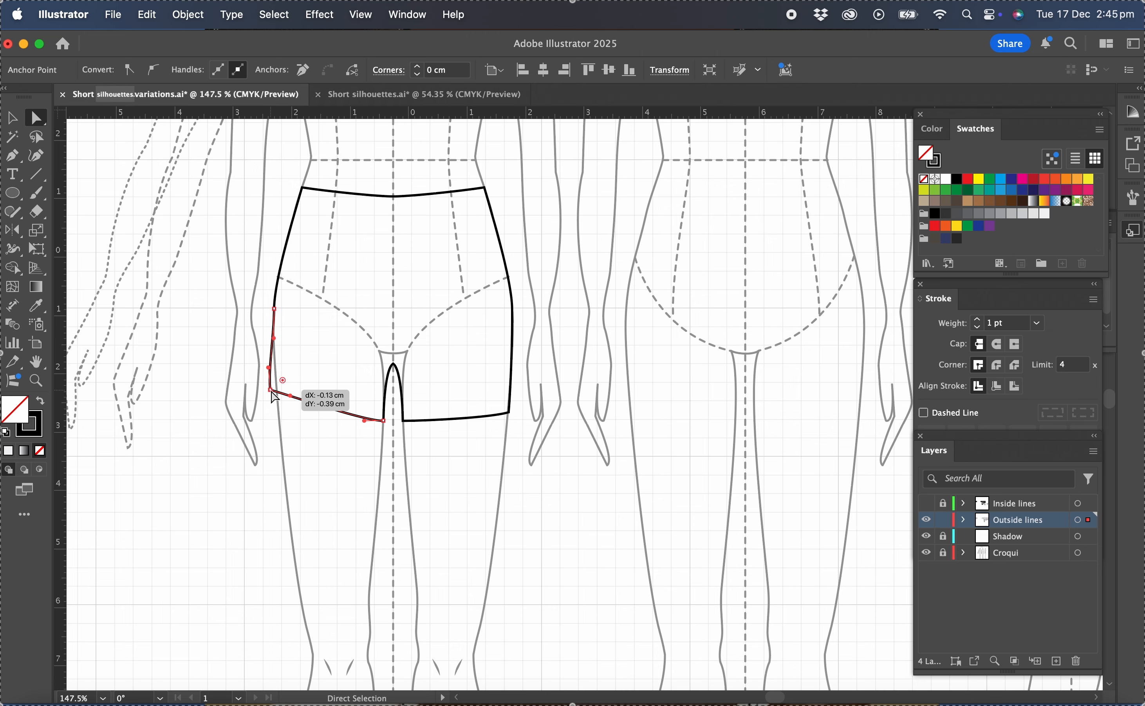
pyautogui.scroll(5, 273, 392)
pyautogui.click(277, 337)
pyautogui.moveTo(277, 335); pyautogui.dragTo(272, 329)
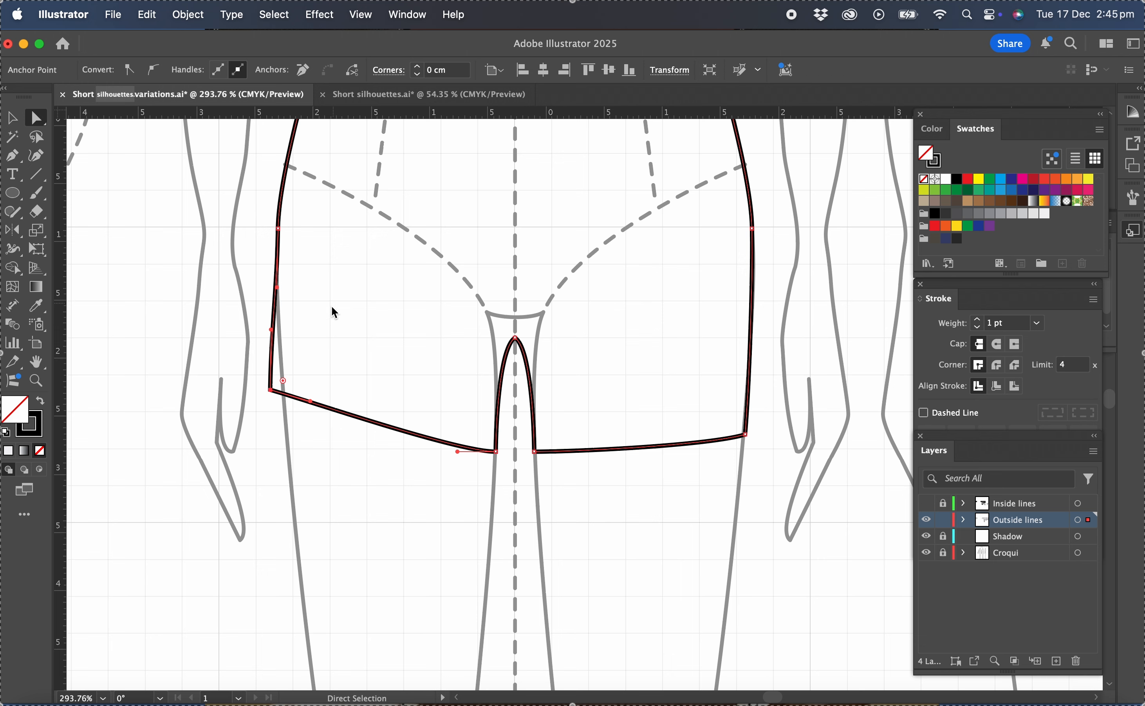
# Curve the left leg's hem downward between its corners and shift the outer hem corner slightly inward.
pyautogui.moveTo(312, 404); pyautogui.dragTo(345, 442)
pyautogui.scroll(5, 273, 388)
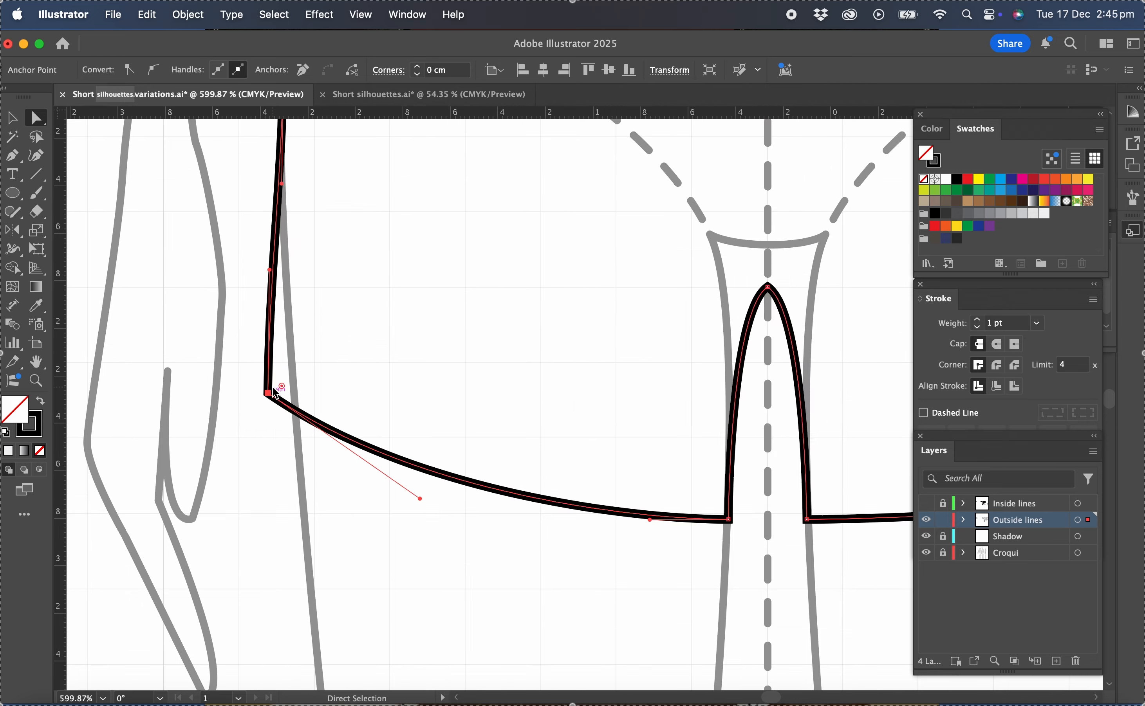
pyautogui.moveTo(268, 394); pyautogui.dragTo(281, 394)
pyautogui.click(389, 361)
# Delete the right half of the shorts outline, keeping the reshaped left half up to the centre line.
pyautogui.scroll(-1, 397, 367)
pyautogui.scroll(-10, 399, 369)
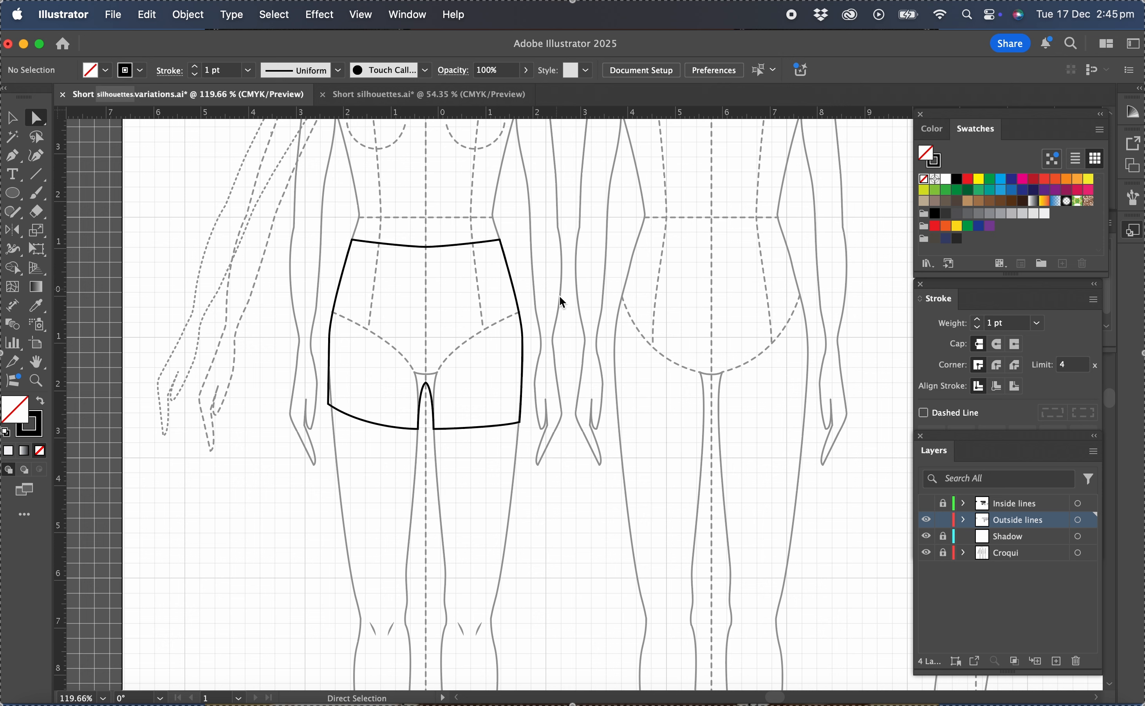
pyautogui.moveTo(558, 222); pyautogui.dragTo(430, 441)
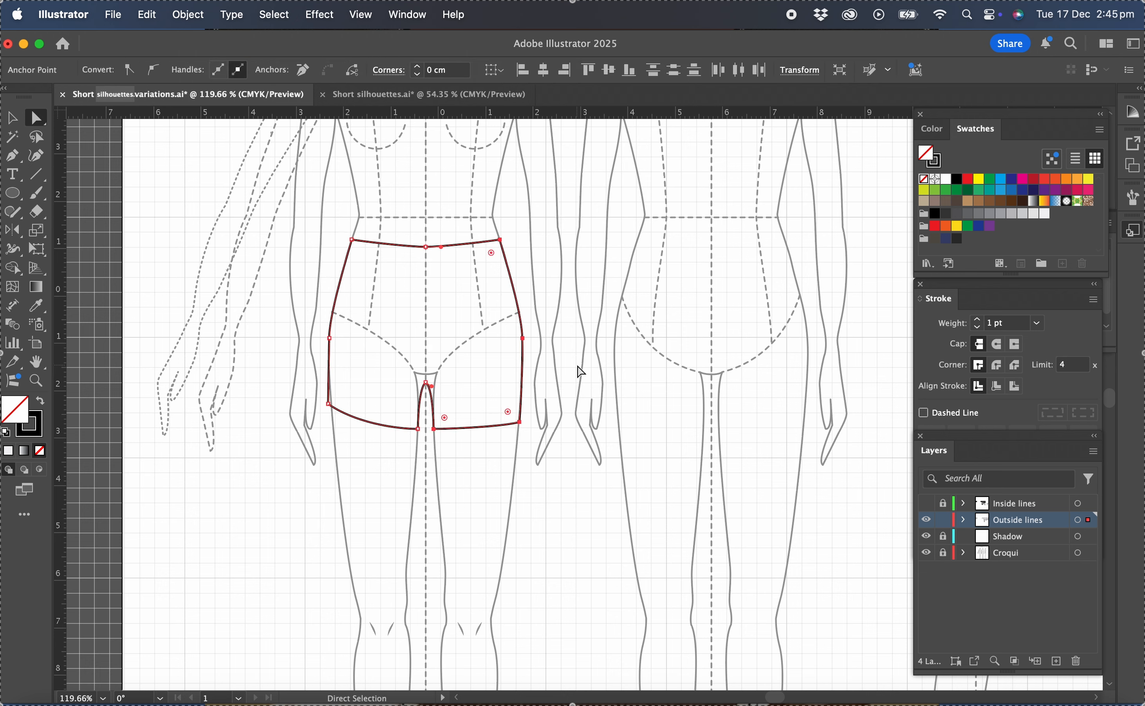
pyautogui.press('Delete')
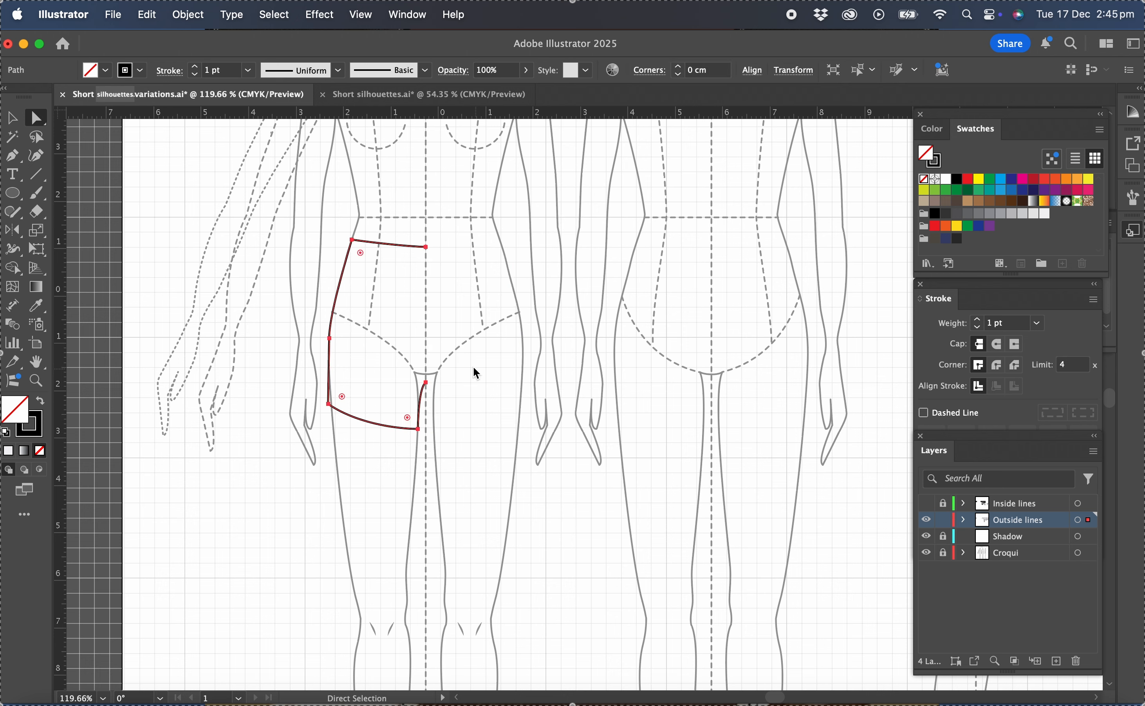
pyautogui.click(368, 315)
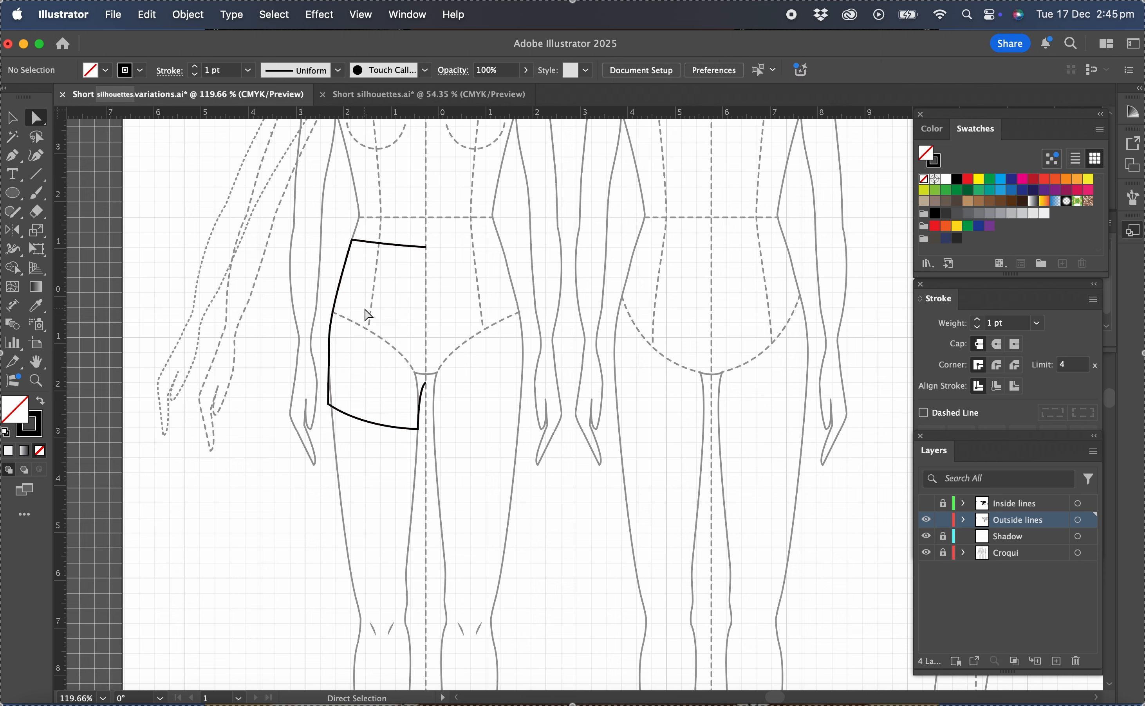
# Reflect a copy of the left half of the shorts outline across the croqui's vertical centre line.
pyautogui.click(13, 118)
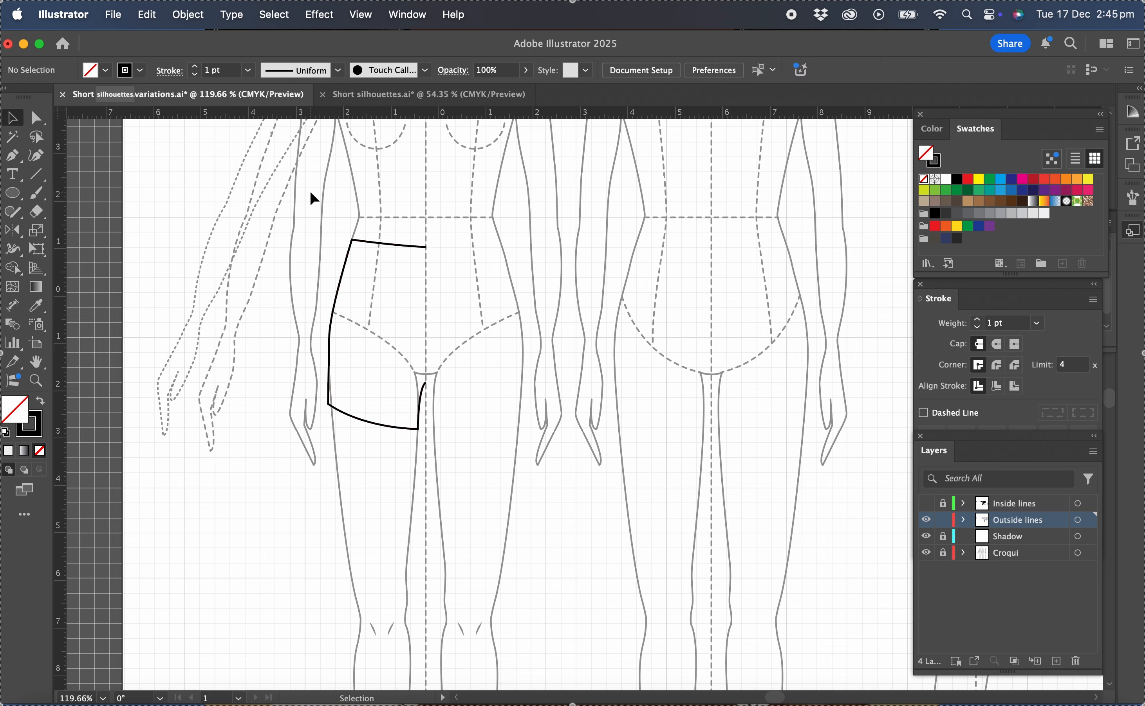
pyautogui.click(340, 281)
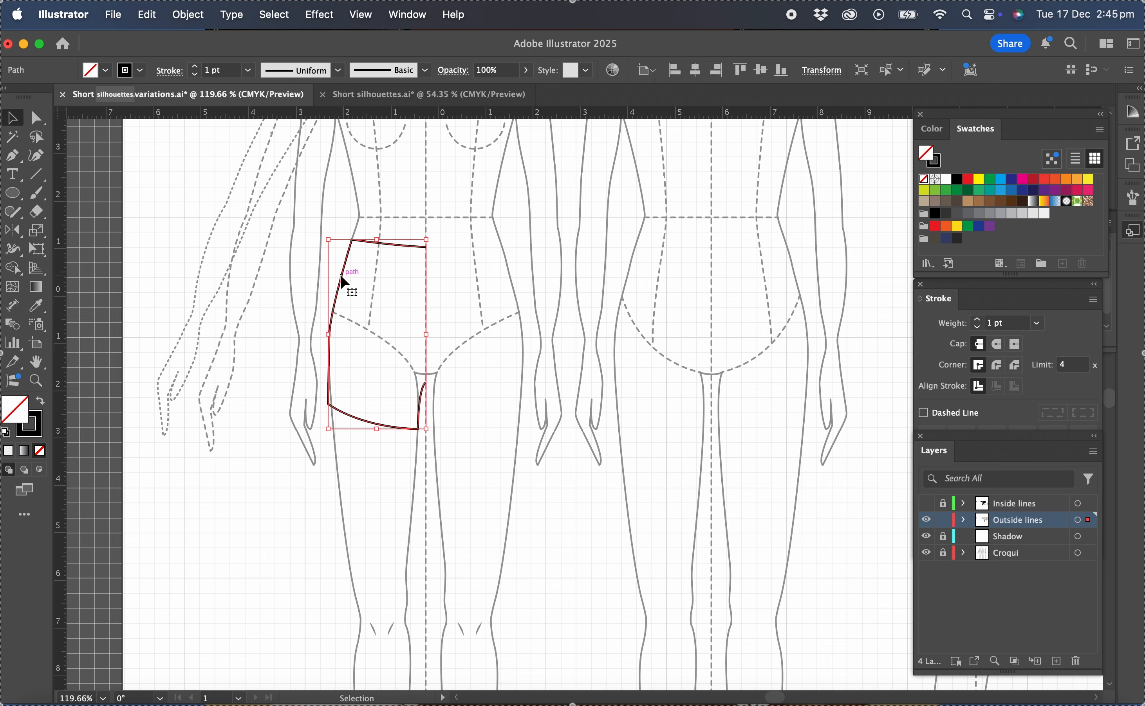
pyautogui.click(13, 230)
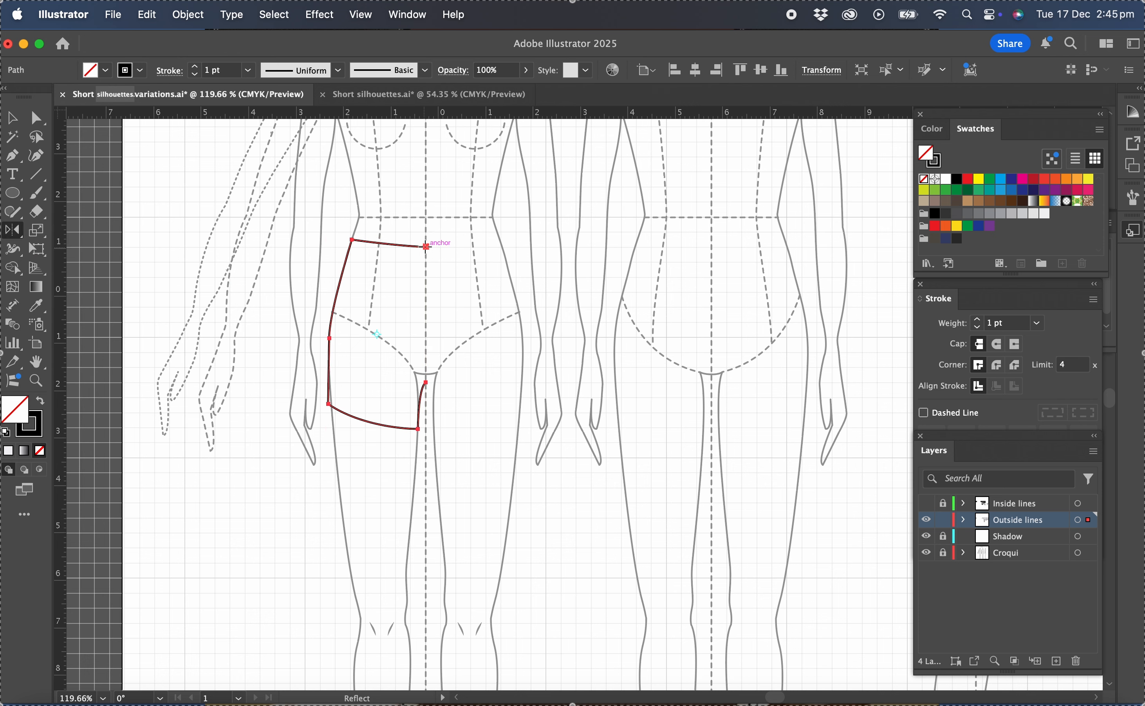
pyautogui.click(425, 247)
pyautogui.moveTo(432, 388); pyautogui.dragTo(430, 384)
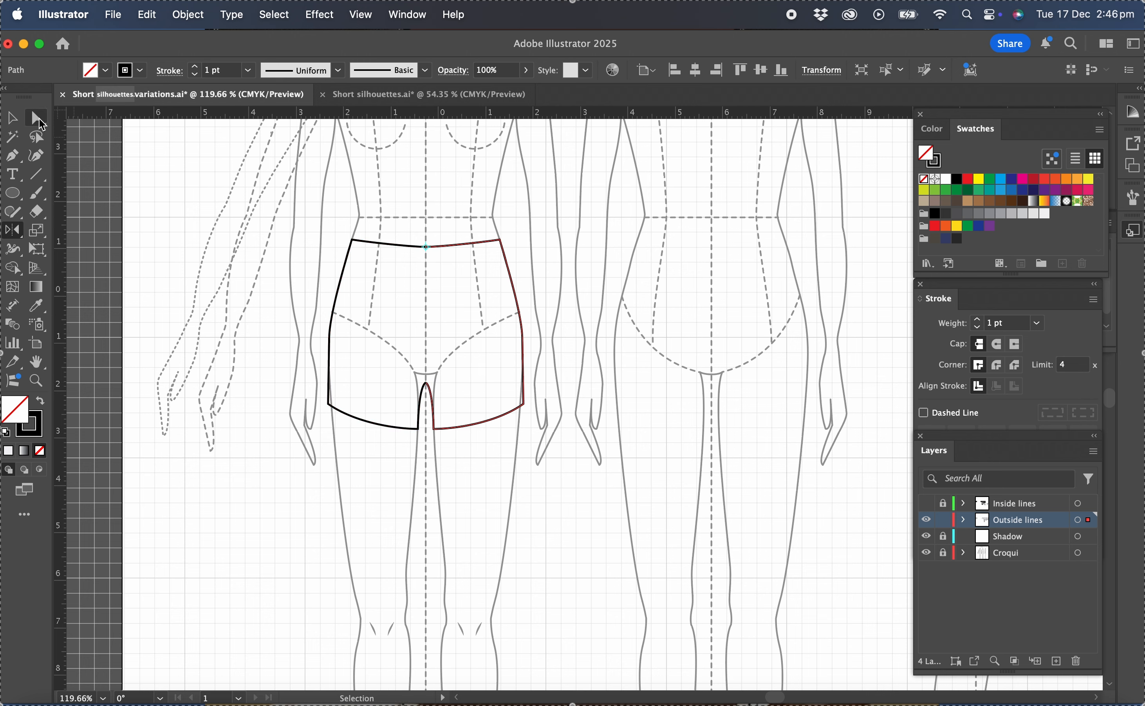
# Average and join the two overlapping waist anchor points at the centre front as a Smooth point.
pyautogui.click(38, 118)
pyautogui.click(426, 214)
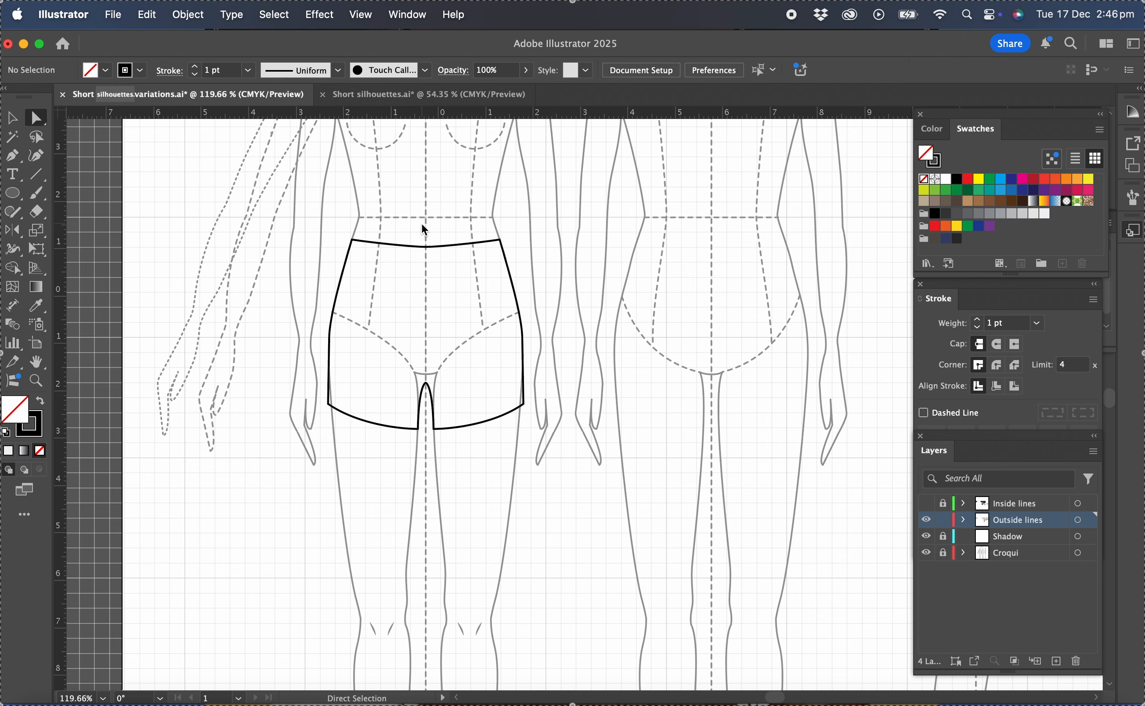
pyautogui.moveTo(409, 230); pyautogui.dragTo(445, 257)
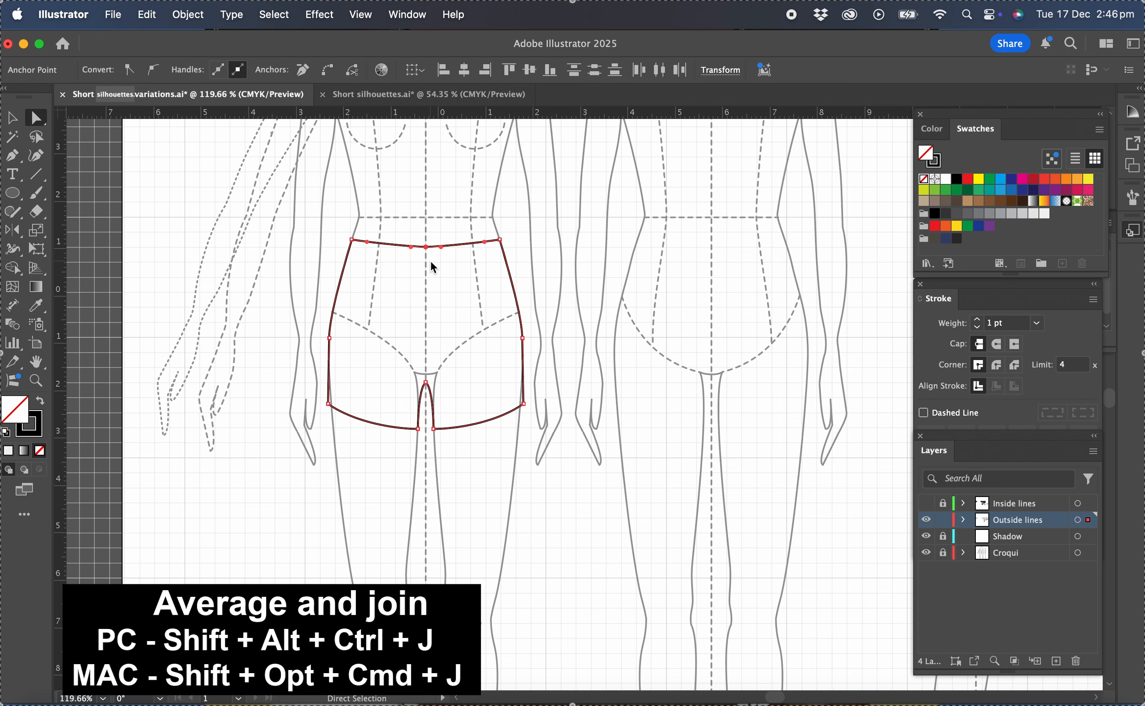
pyautogui.press('super+alt+shift+j')
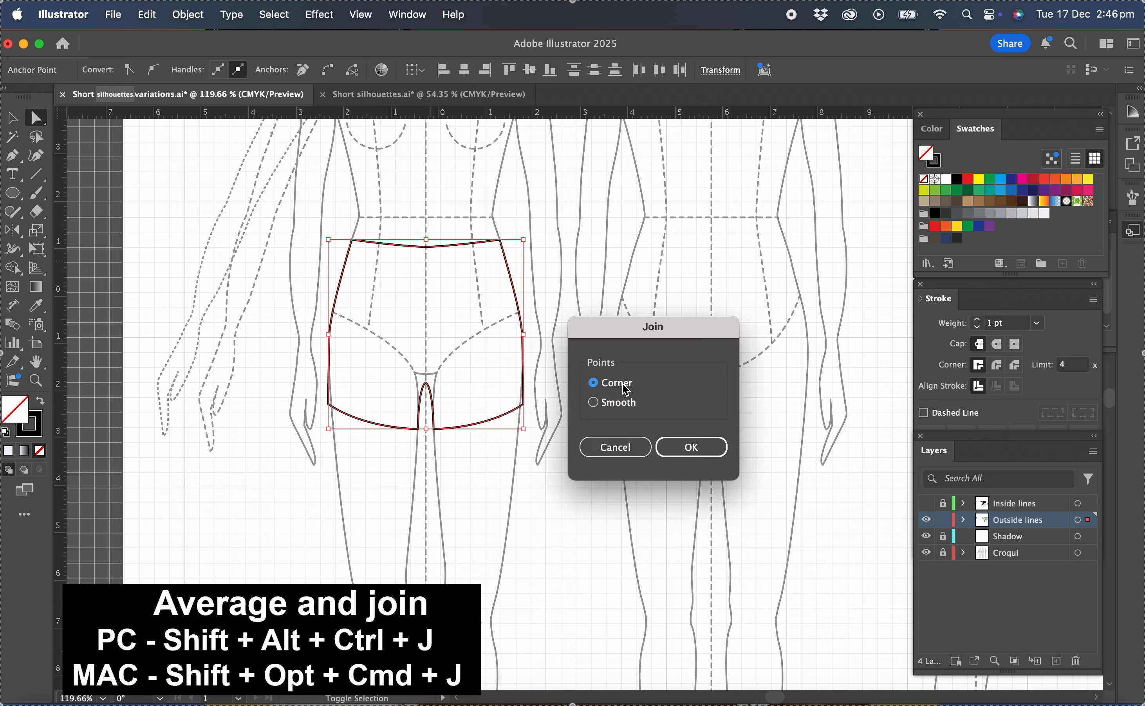
pyautogui.click(598, 405)
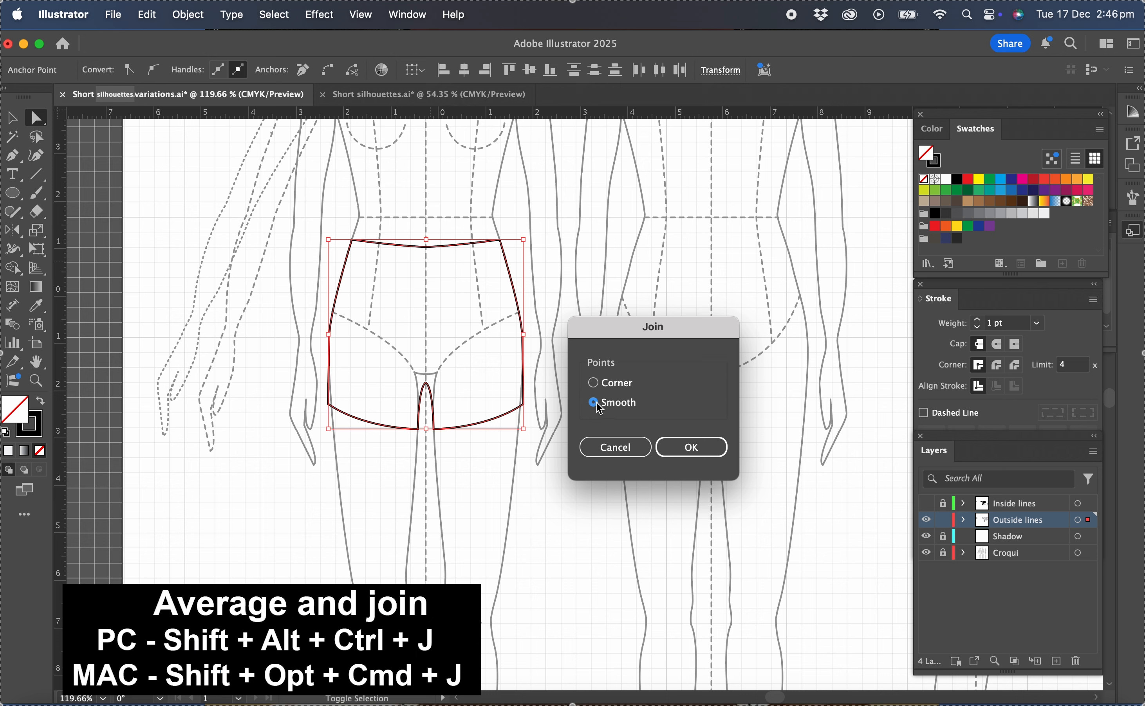
pyautogui.click(696, 449)
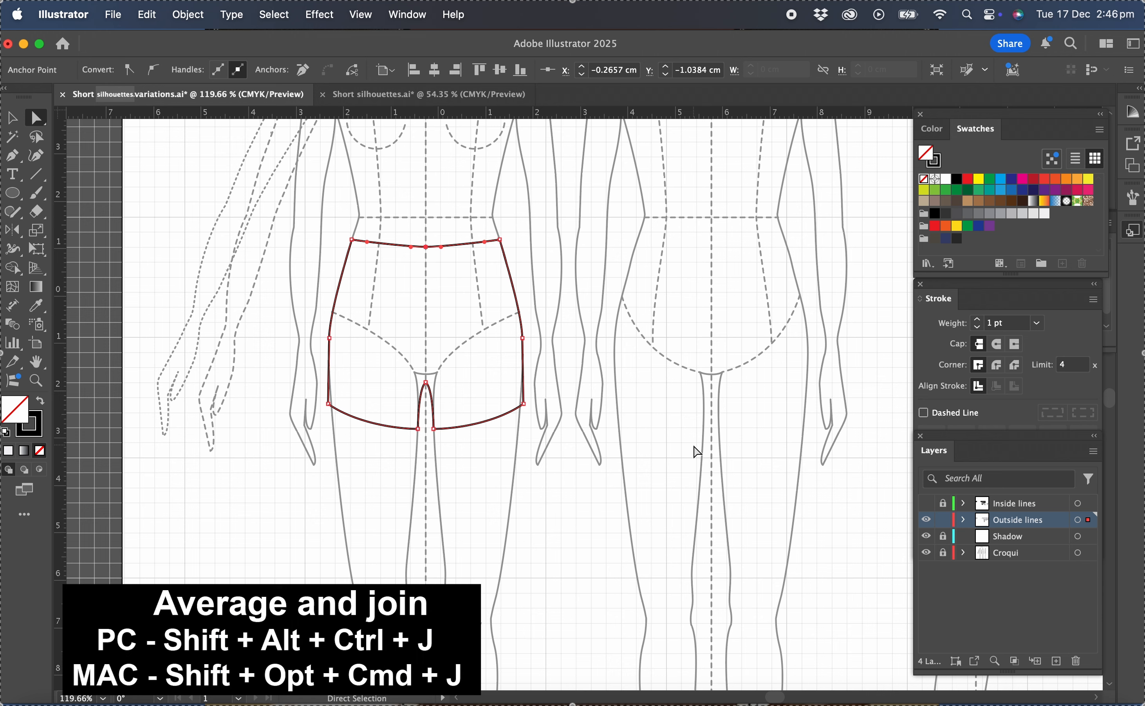
pyautogui.click(487, 395)
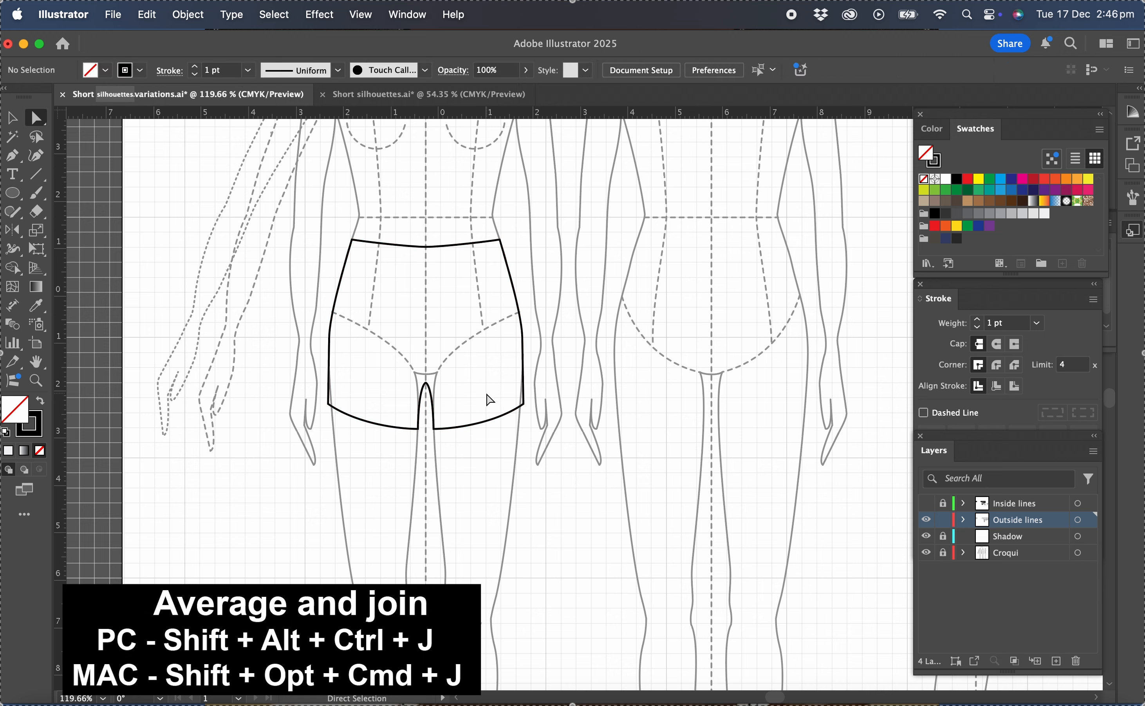
# Average and join the two overlapping crotch anchor points at the centre as a Corner point.
pyautogui.moveTo(410, 370); pyautogui.dragTo(445, 394)
pyautogui.click(446, 370)
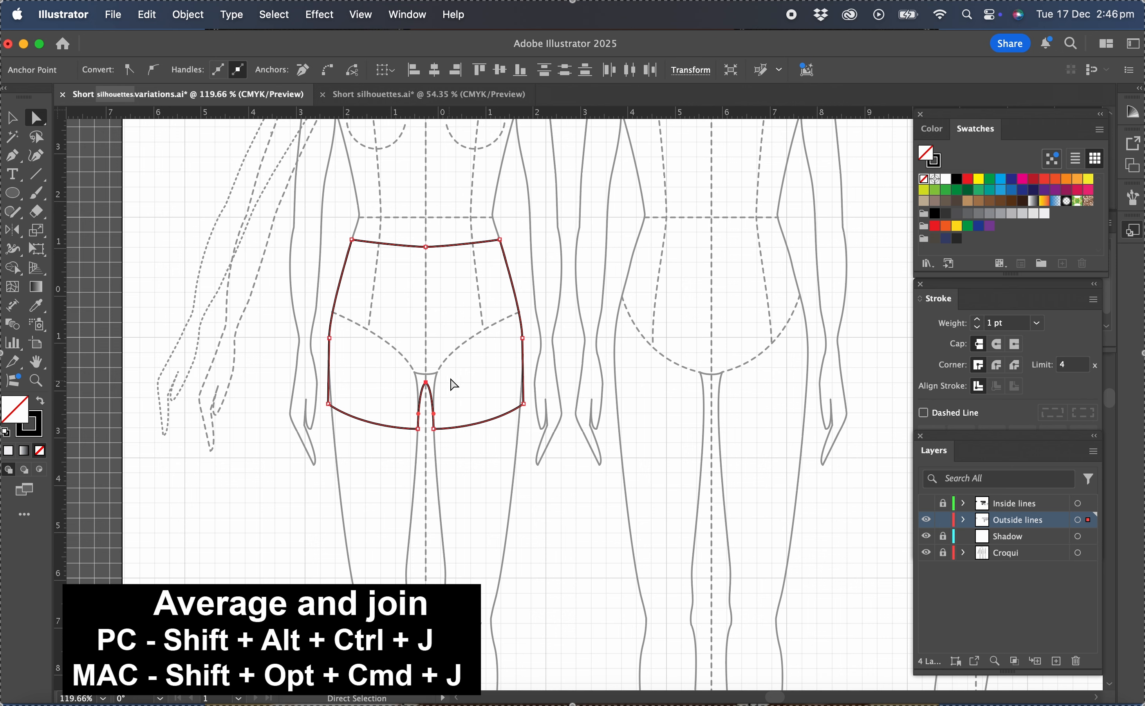
pyautogui.press('alt+shift+super+j')
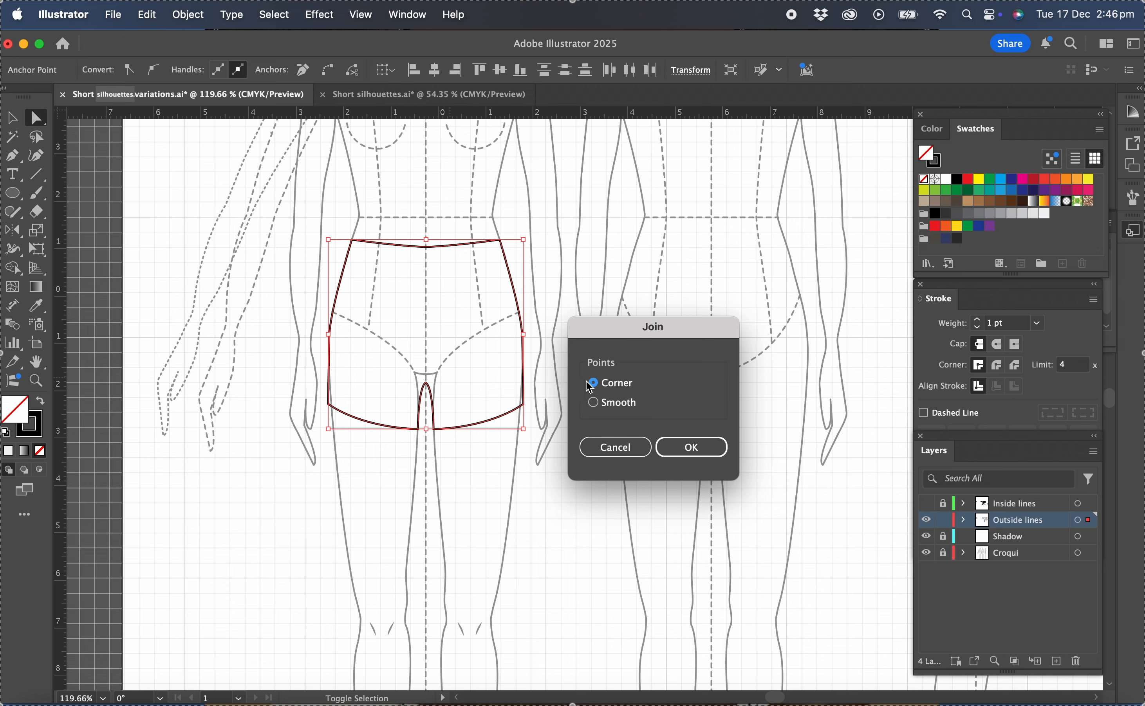
pyautogui.click(687, 448)
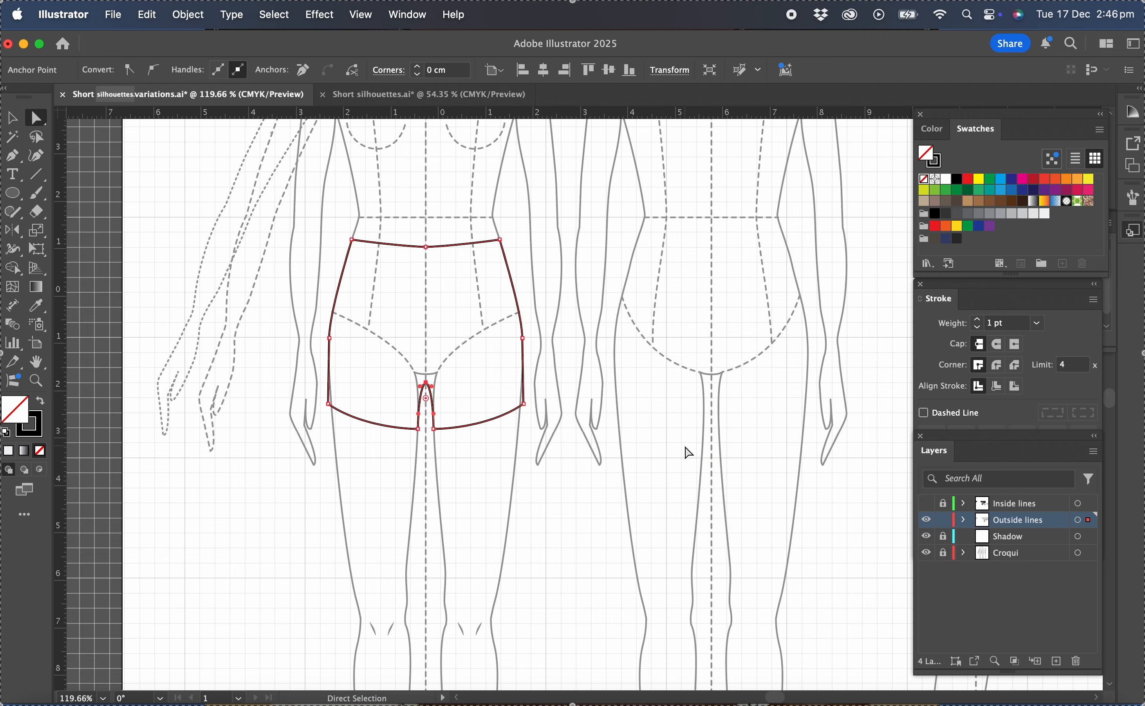
# Reshape the rounded crotch opening into a pointed inverted V by retracting the handles along both inner leg curves.
pyautogui.scroll(-5, 428, 443)
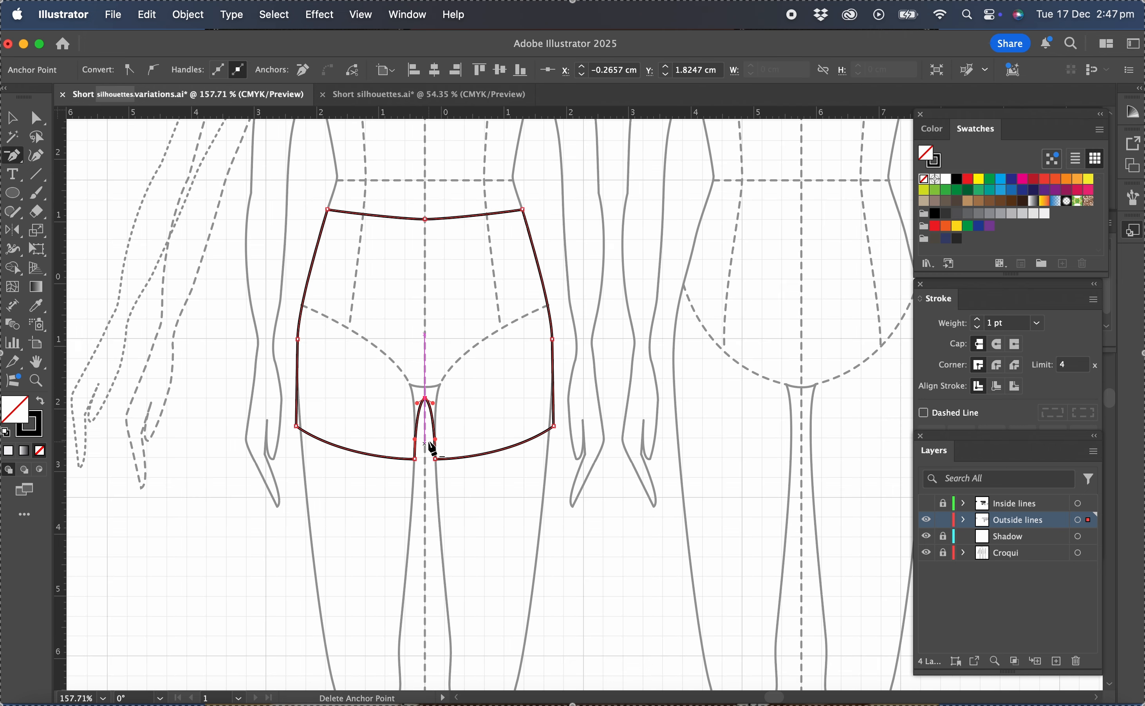
pyautogui.scroll(5, 429, 443)
pyautogui.scroll(1, 429, 442)
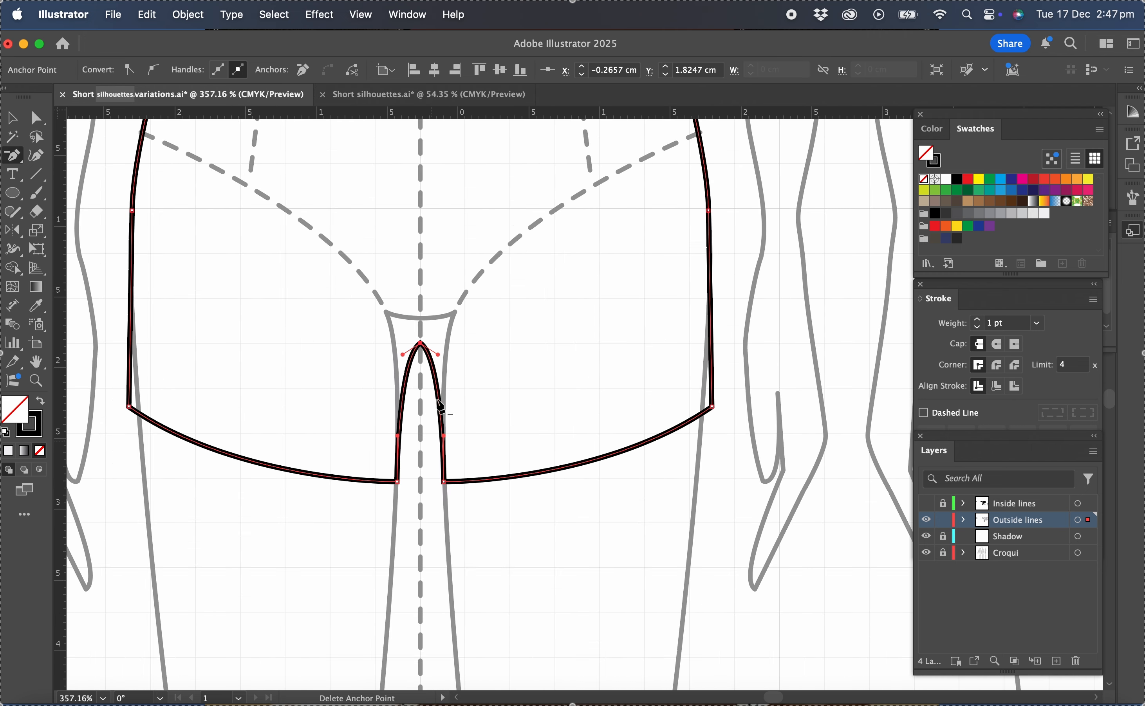
pyautogui.click(36, 117)
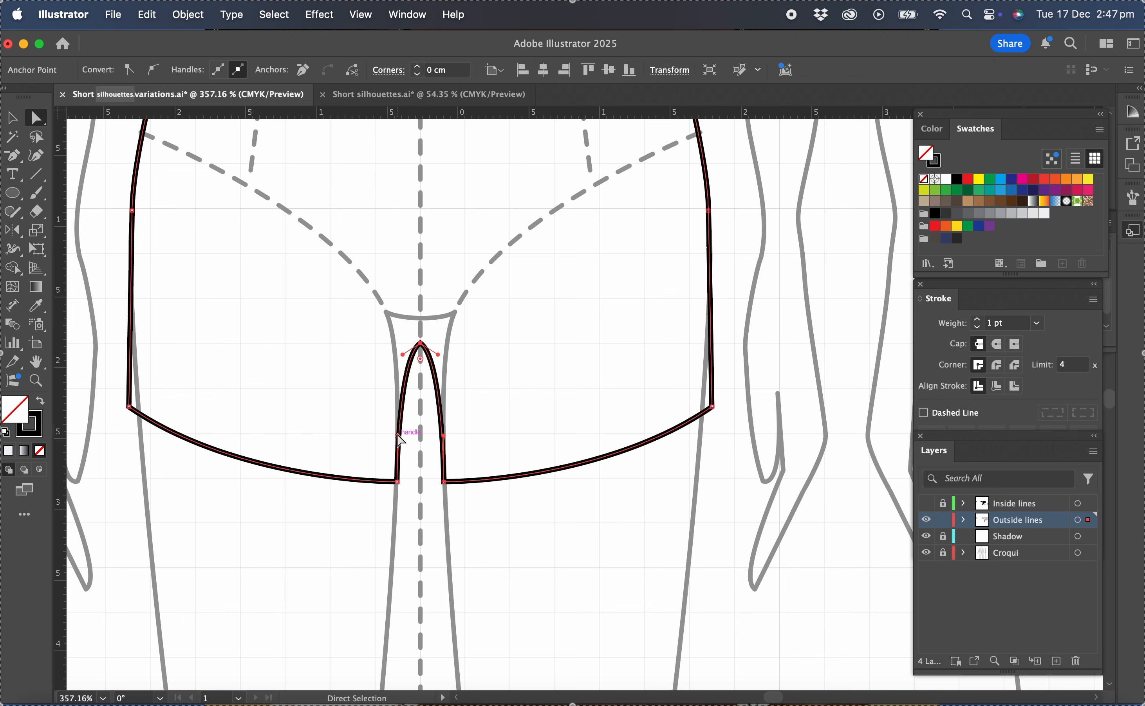
pyautogui.moveTo(403, 355)
pyautogui.mouseDown()
pyautogui.moveTo(417, 338)
pyautogui.moveTo(423, 358)
pyautogui.moveTo(421, 343)
pyautogui.mouseUp()
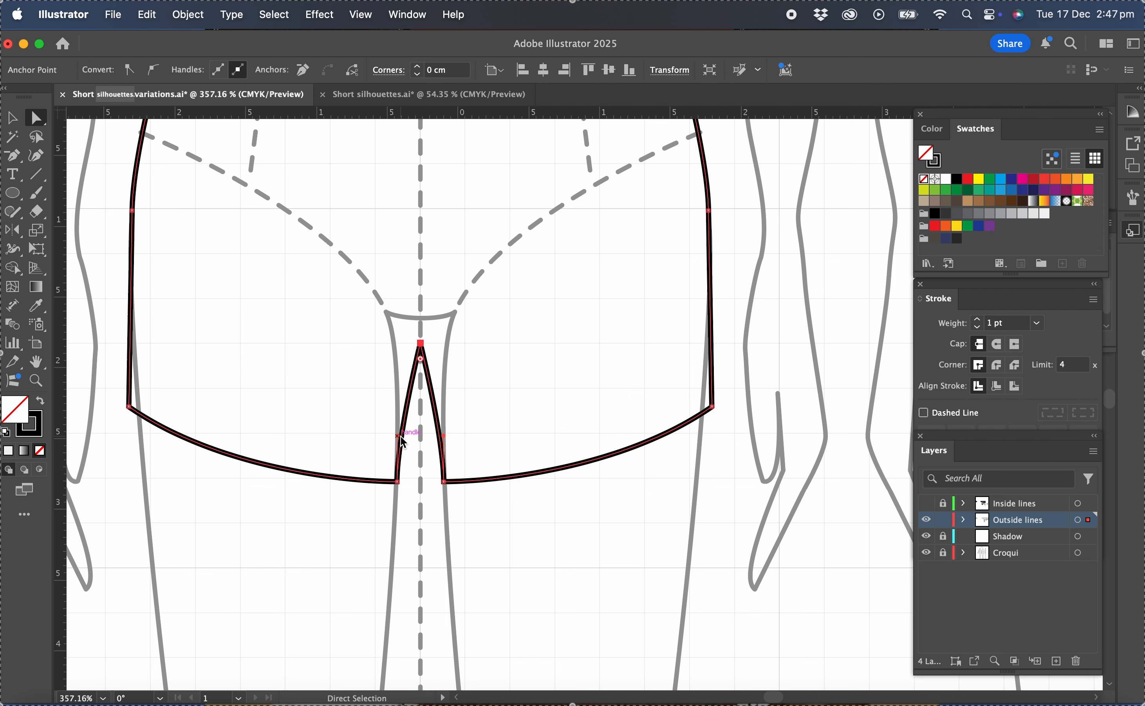
pyautogui.moveTo(401, 437); pyautogui.dragTo(439, 428)
pyautogui.click(525, 393)
pyautogui.scroll(-3, 525, 393)
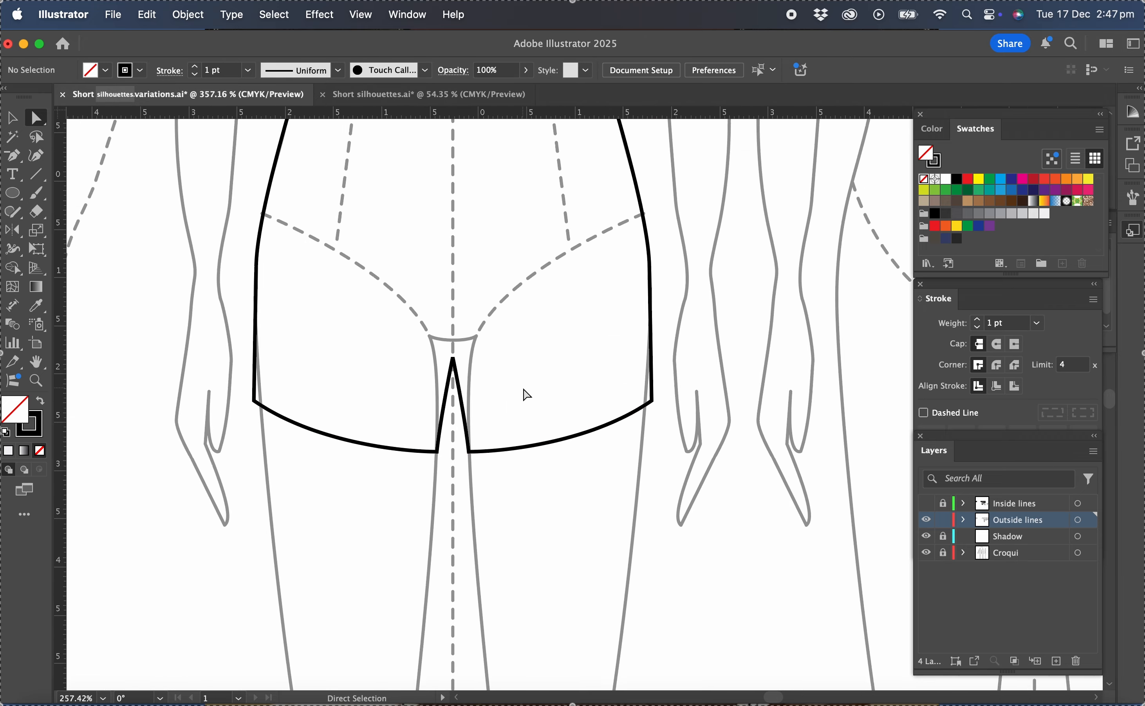
# Lock the Outside lines layer, then show and unlock the Inside lines layer and make it the active layer.
pyautogui.scroll(3, 526, 394)
pyautogui.hscroll(5, 526, 393)
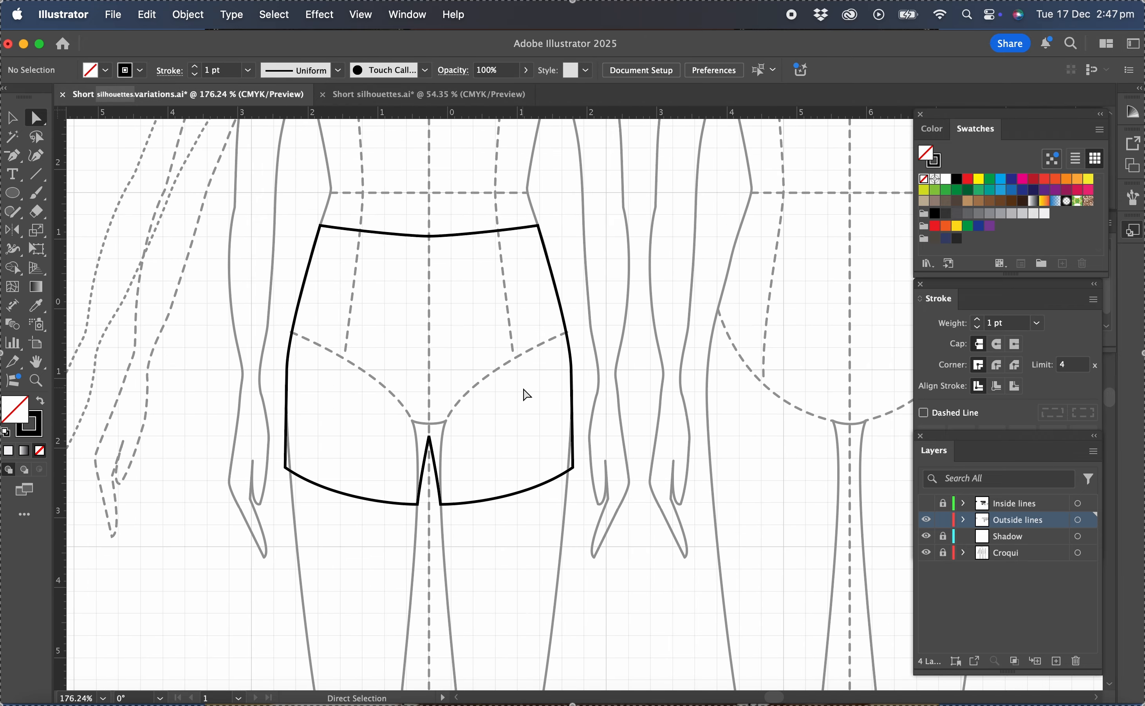
pyautogui.scroll(-1, 524, 390)
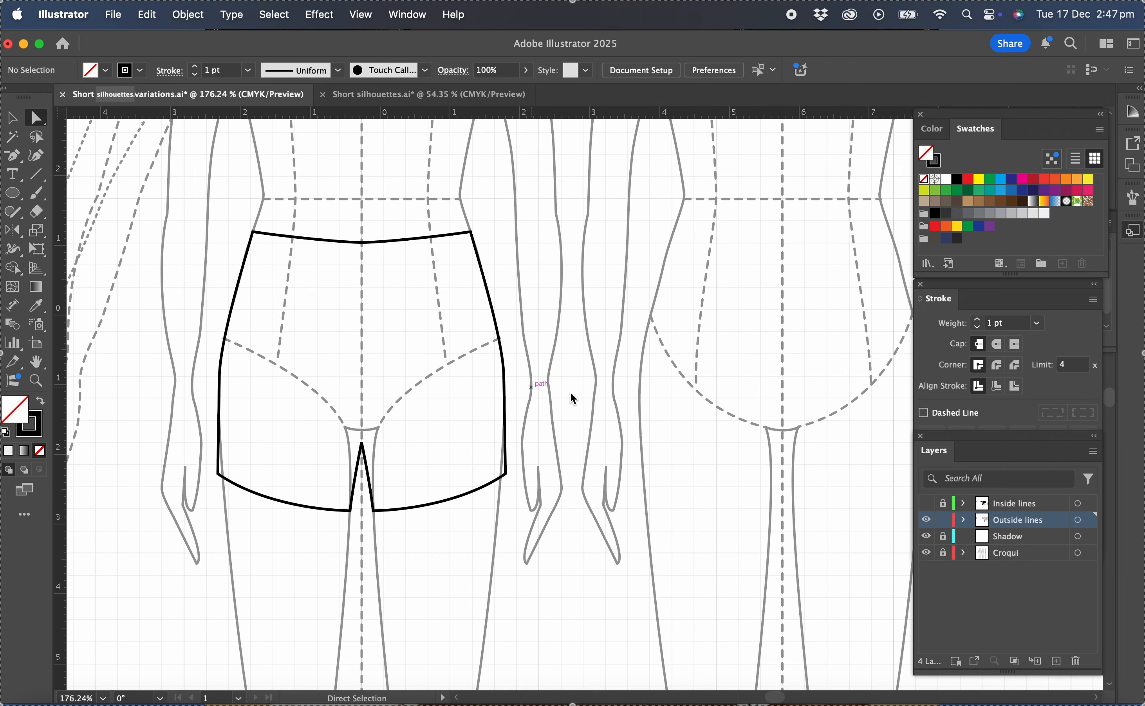
pyautogui.scroll(-1, 595, 403)
pyautogui.hscroll(1, 594, 404)
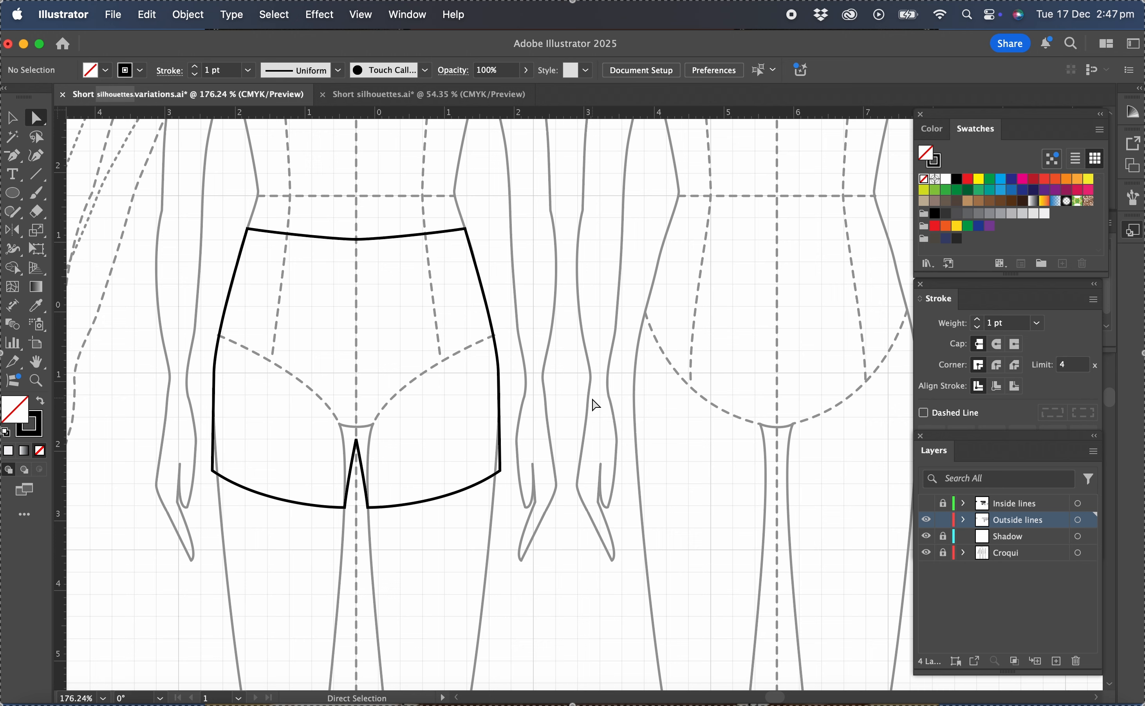
pyautogui.click(942, 520)
pyautogui.click(926, 503)
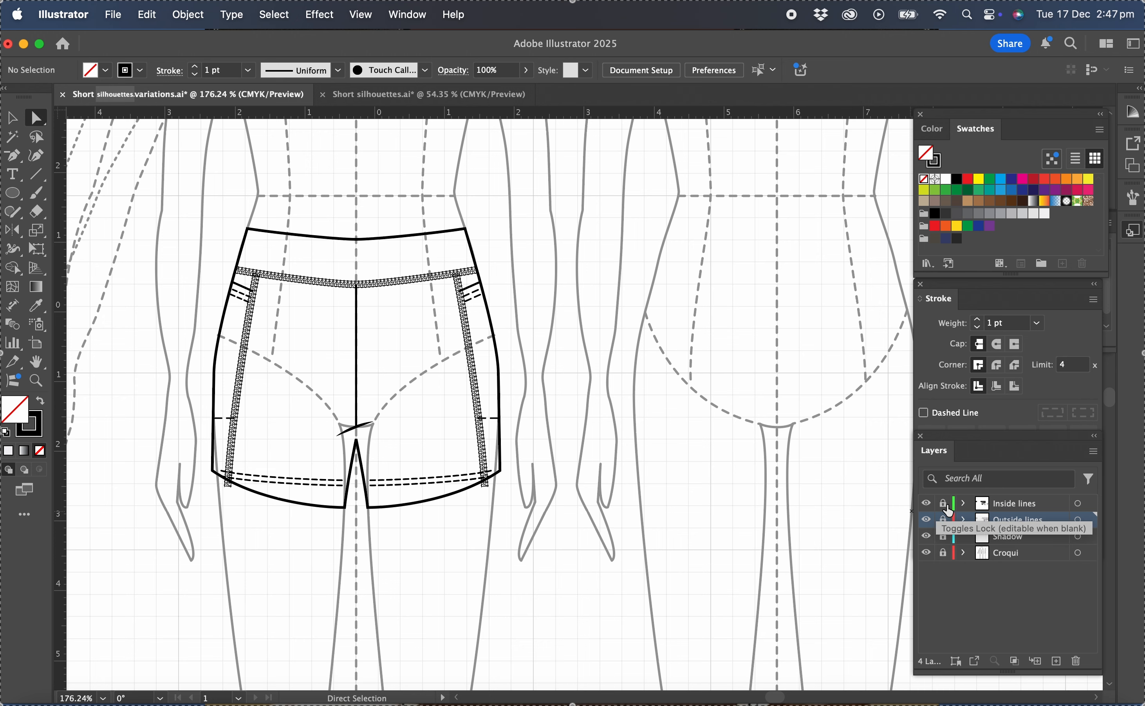
pyautogui.click(943, 503)
pyautogui.click(1031, 507)
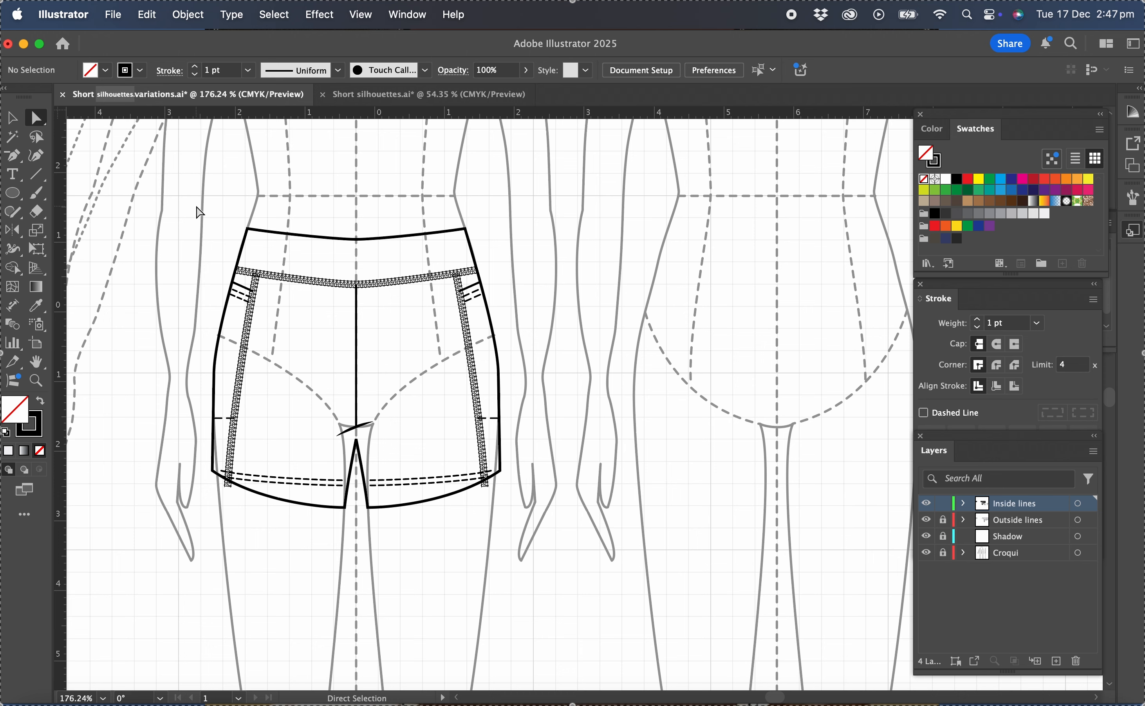
# Delete the old waistband, side panel, pocket and hem stitching lines on both legs, keeping the centre front seam and crotch crease.
pyautogui.moveTo(200, 212); pyautogui.dragTo(325, 544)
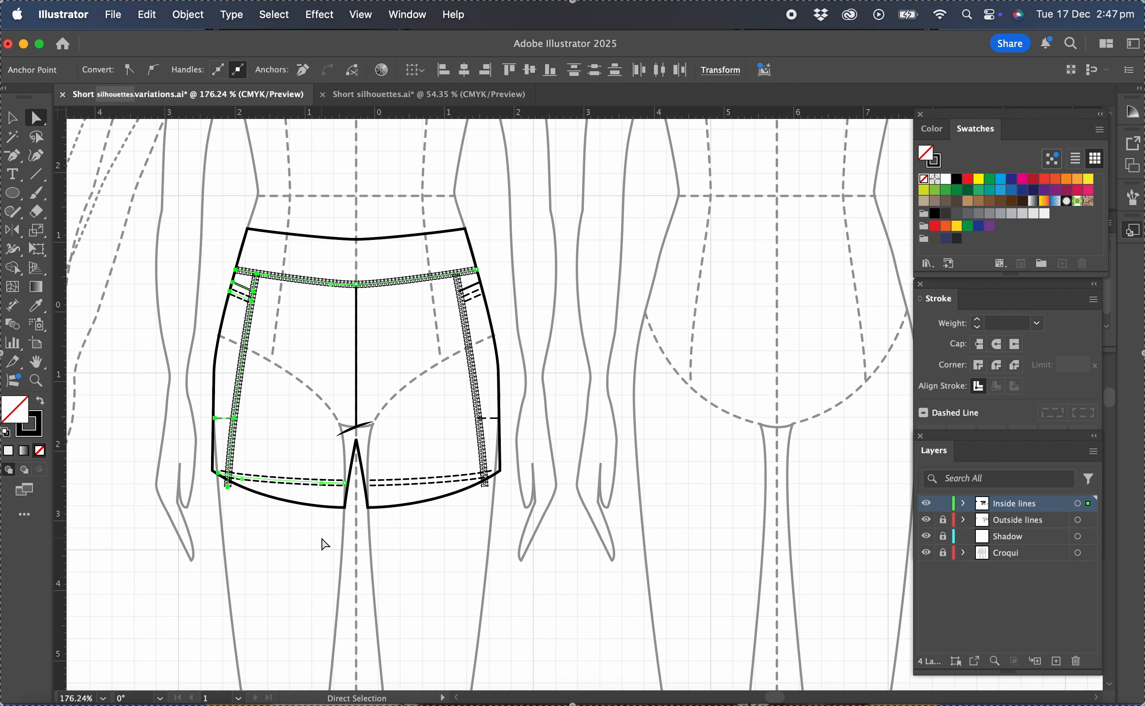
pyautogui.press('Delete')
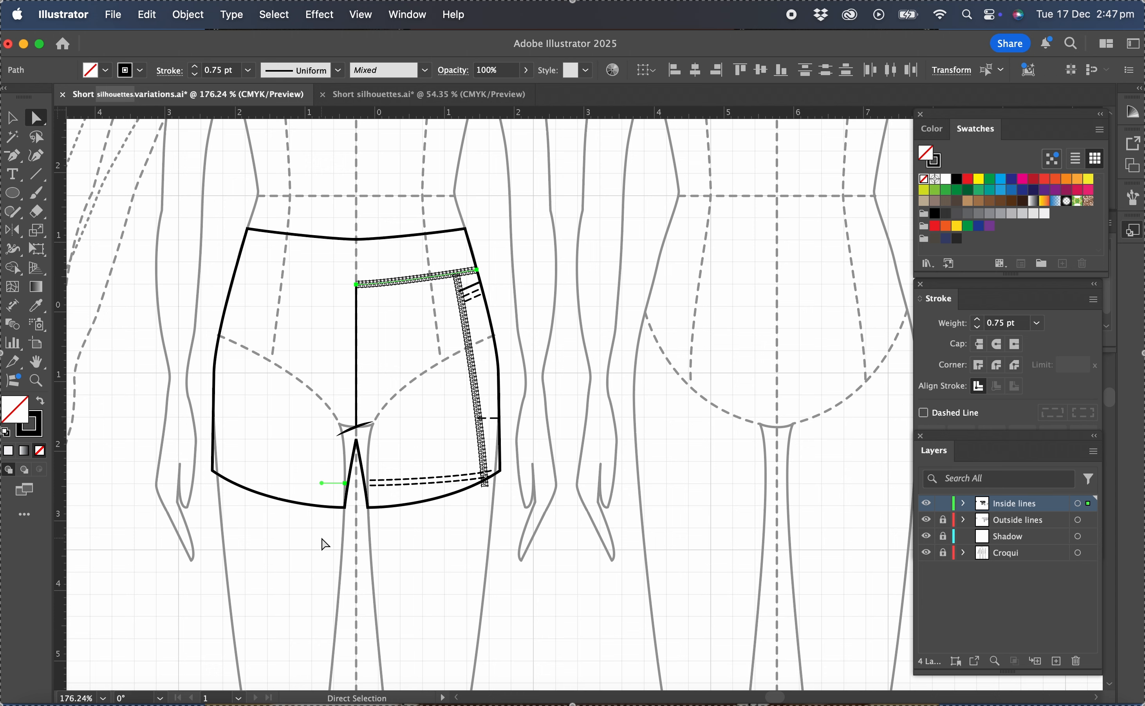
pyautogui.press('Delete')
pyautogui.moveTo(517, 217); pyautogui.dragTo(410, 575)
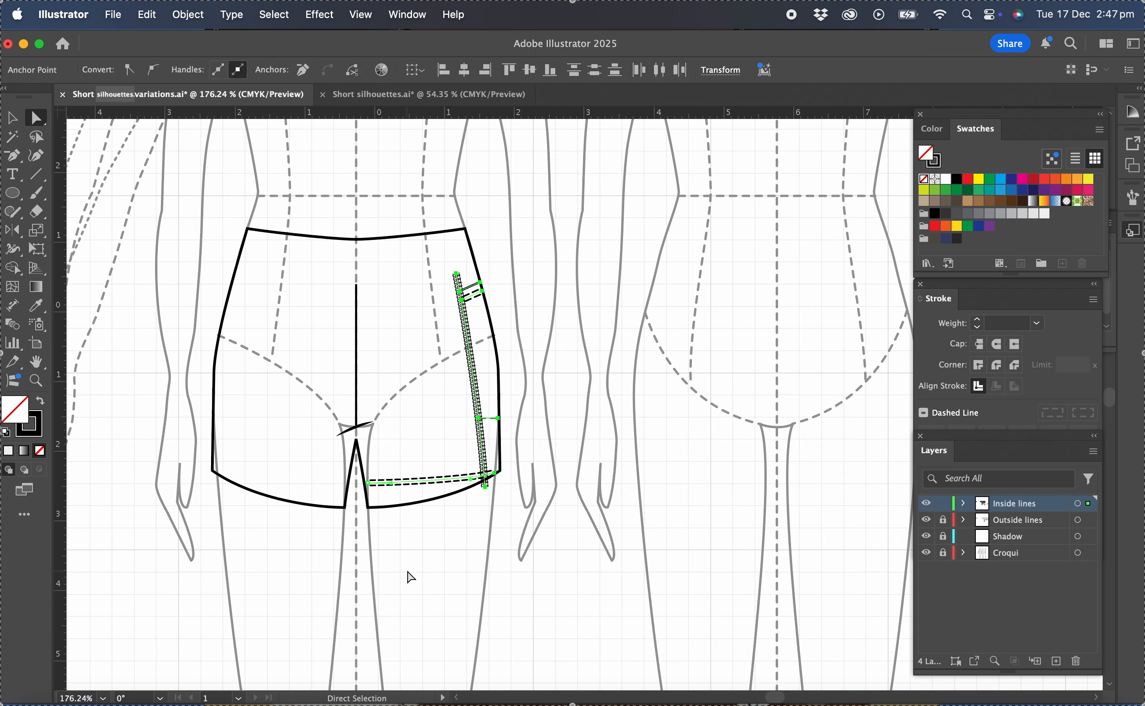
pyautogui.press('Delete')
pyautogui.press('Delete')
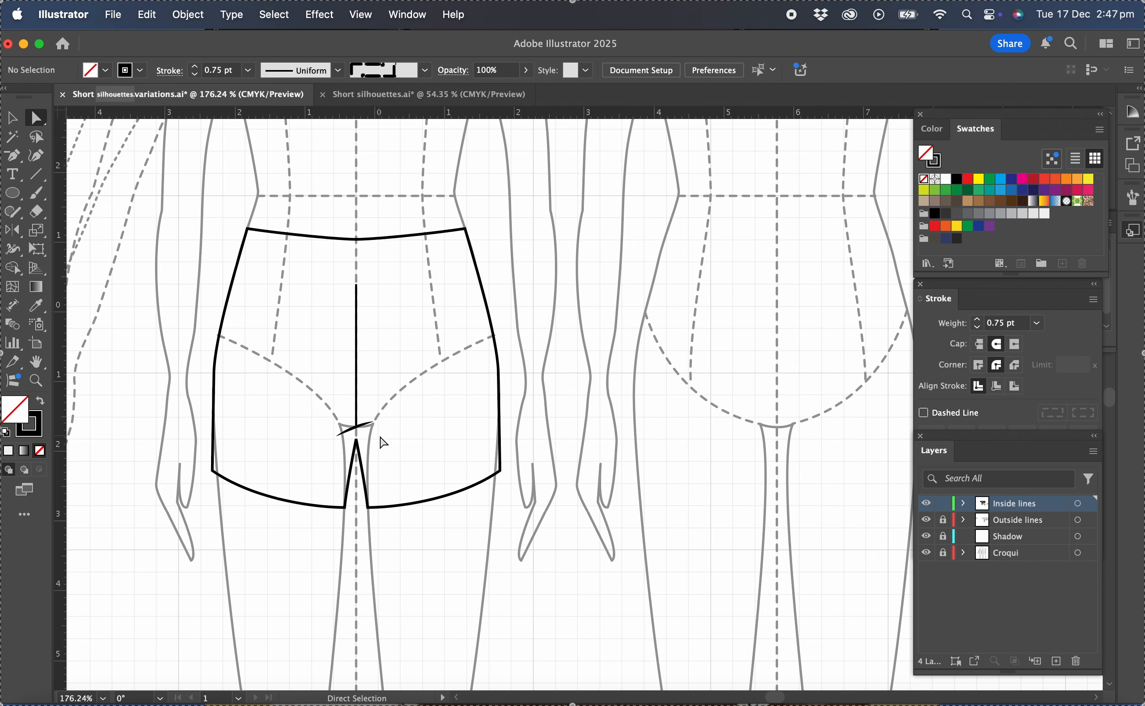
# Extend the lower end of the centre front seam straight down to the peak of the crotch opening.
pyautogui.scroll(5, 378, 440)
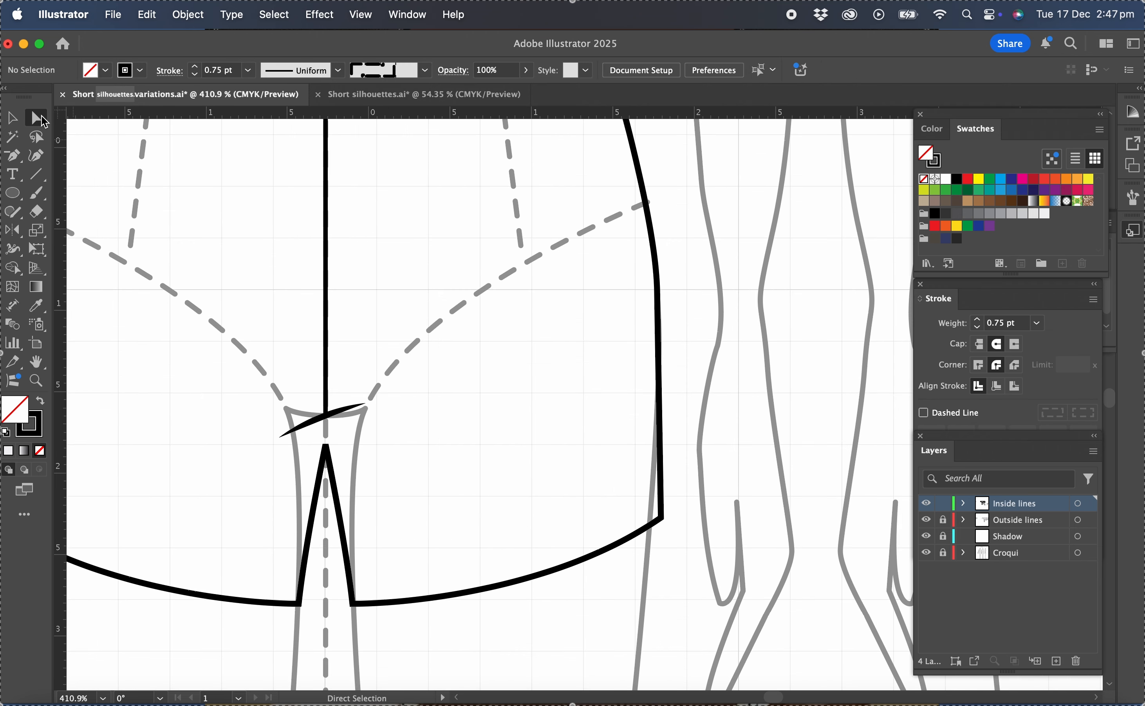
pyautogui.click(325, 417)
pyautogui.click(327, 416)
pyautogui.click(327, 417)
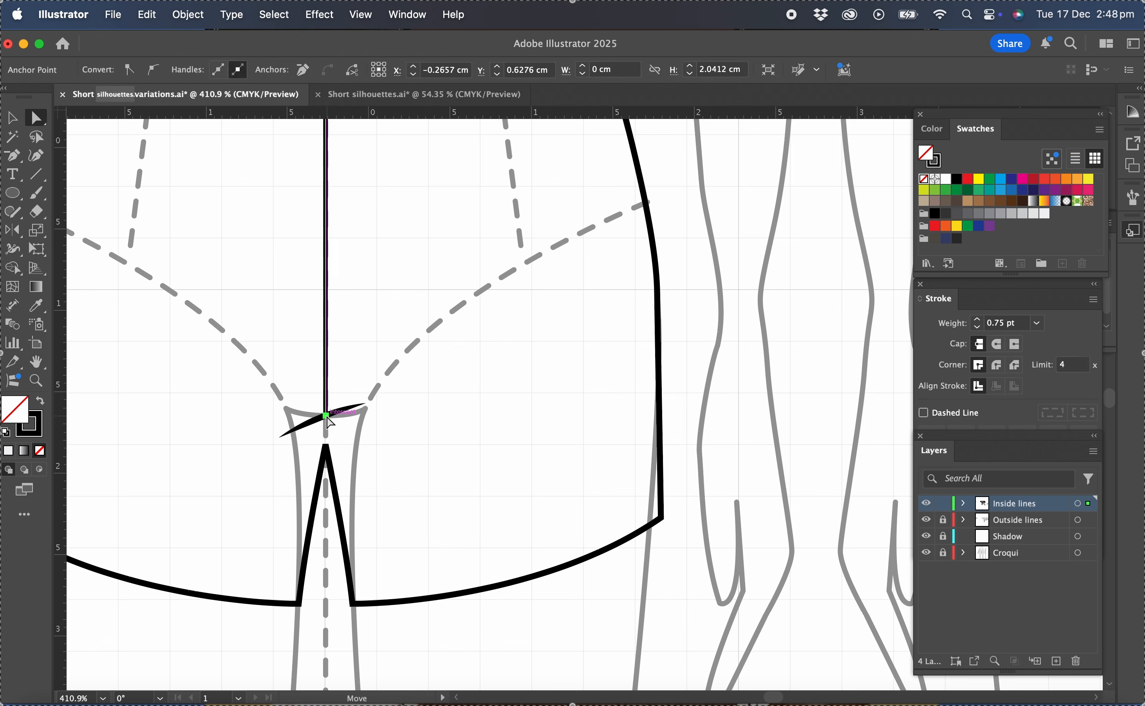
pyautogui.press('Down')
pyautogui.press('Down')
pyautogui.press('Down')
pyautogui.press('Down')
pyautogui.press('Down')
pyautogui.press('Down')
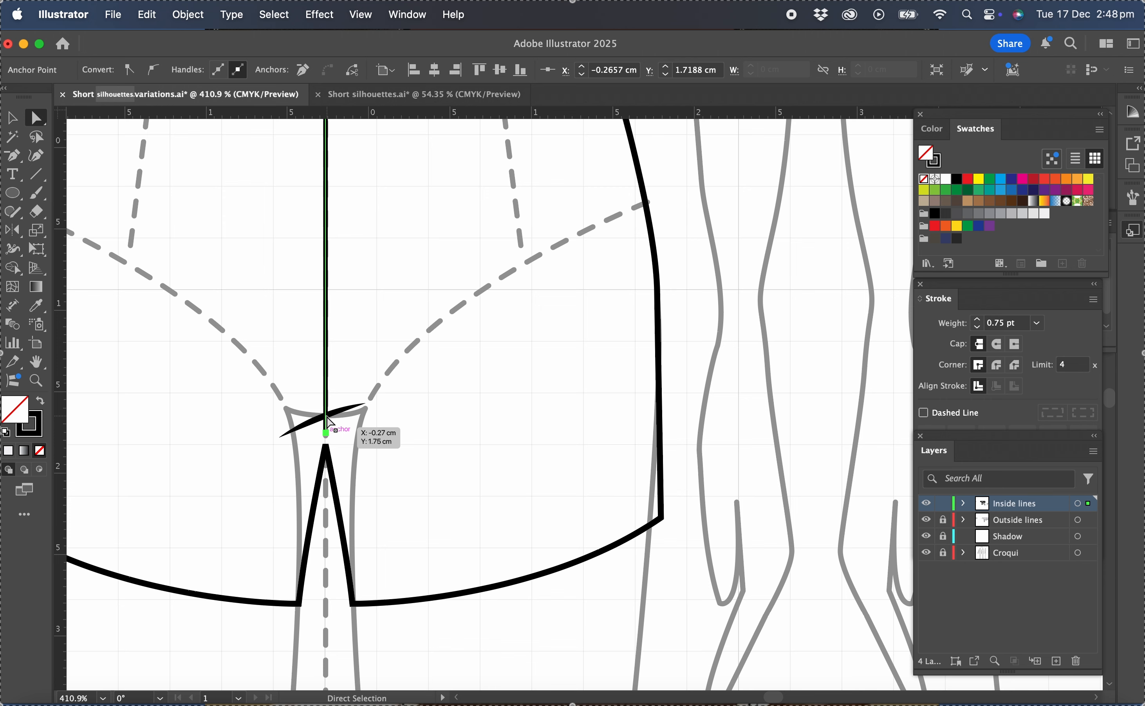
# Move the tapered crotch crease line down onto the peak of the crotch opening.
pyautogui.click(12, 118)
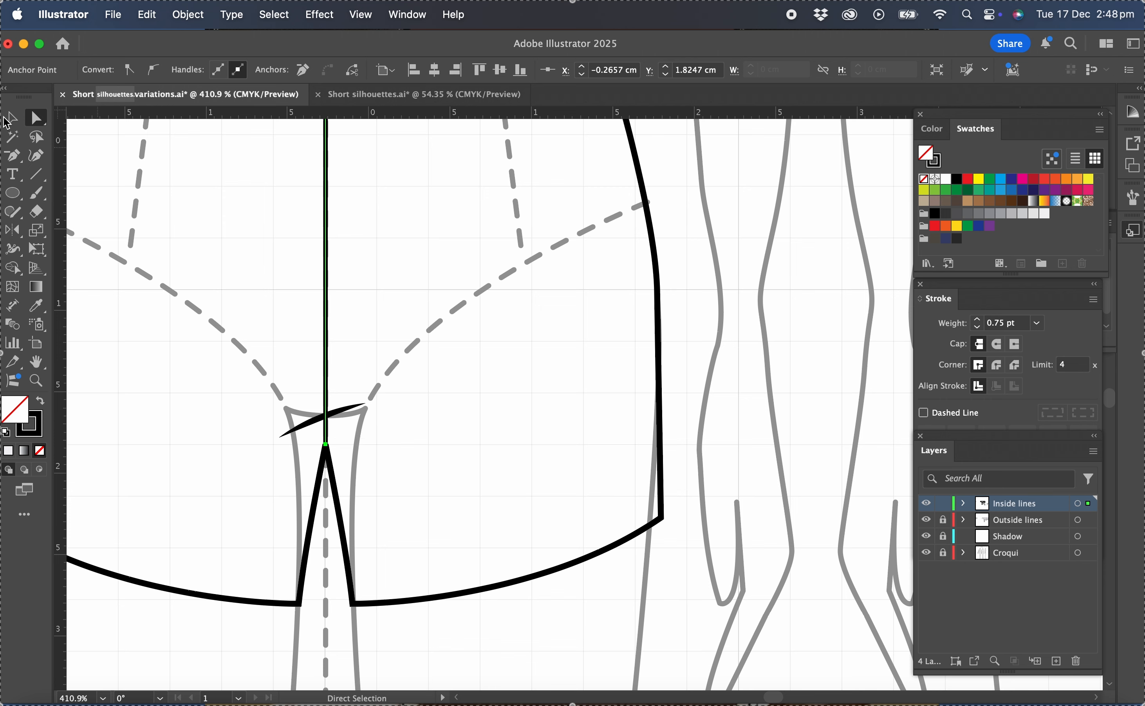
pyautogui.click(409, 363)
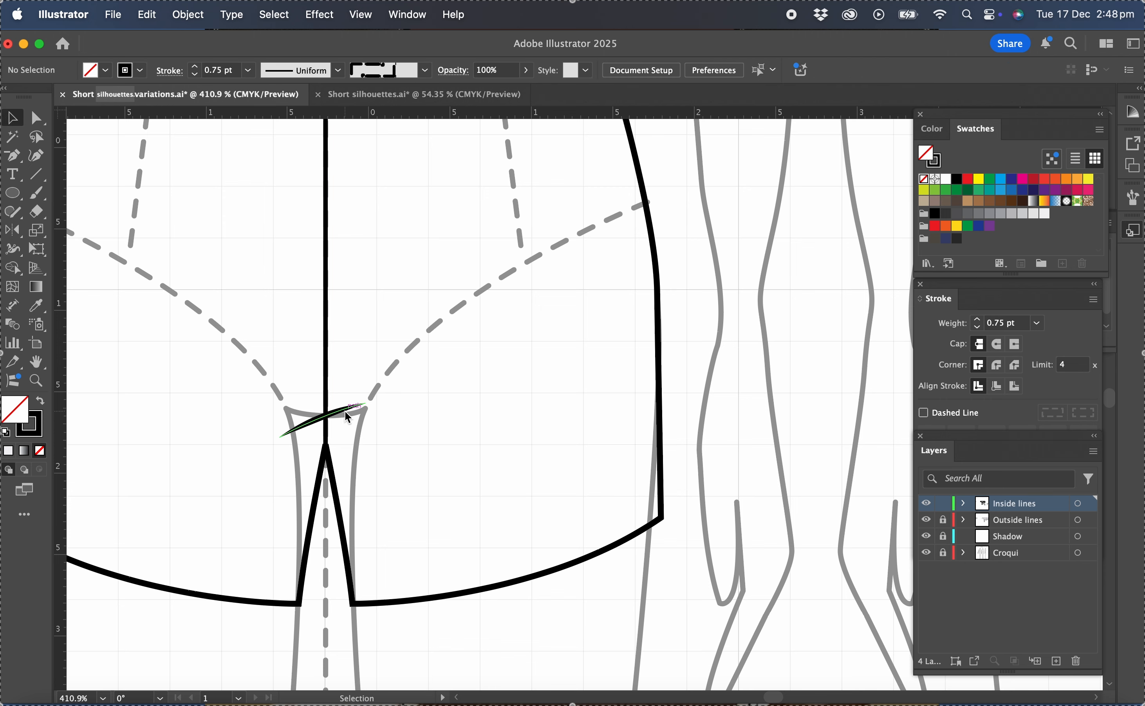
pyautogui.moveTo(344, 415); pyautogui.dragTo(345, 440)
pyautogui.click(511, 382)
pyautogui.scroll(-5, 511, 382)
pyautogui.scroll(3, 511, 383)
pyautogui.hscroll(3, 511, 383)
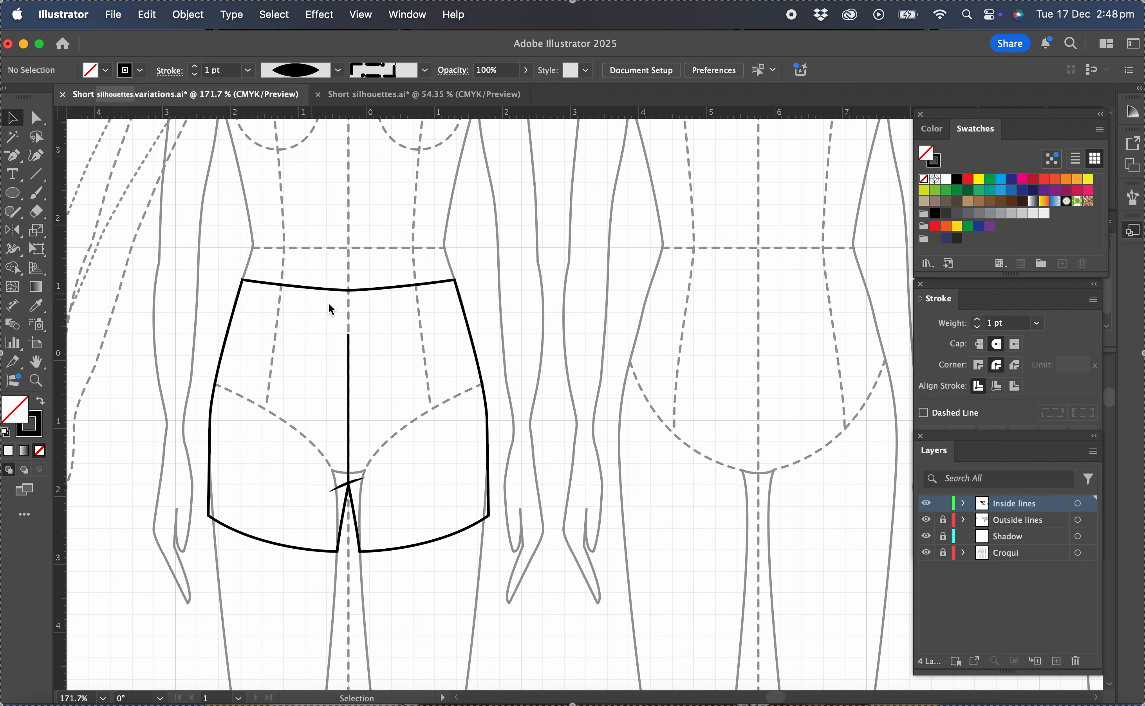
# Copy the shorts' waist edge from the Outside lines layer, relock that layer, and paste it in place on Inside lines.
pyautogui.click(942, 519)
pyautogui.click(36, 118)
pyautogui.click(350, 292)
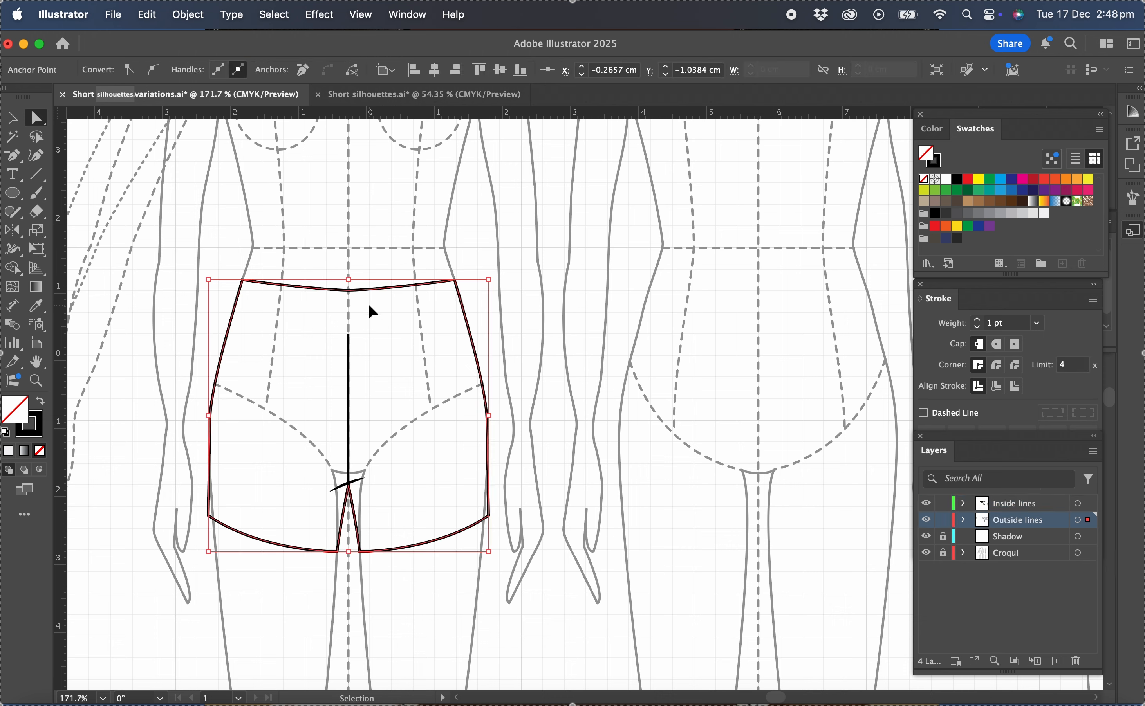
pyautogui.click(944, 521)
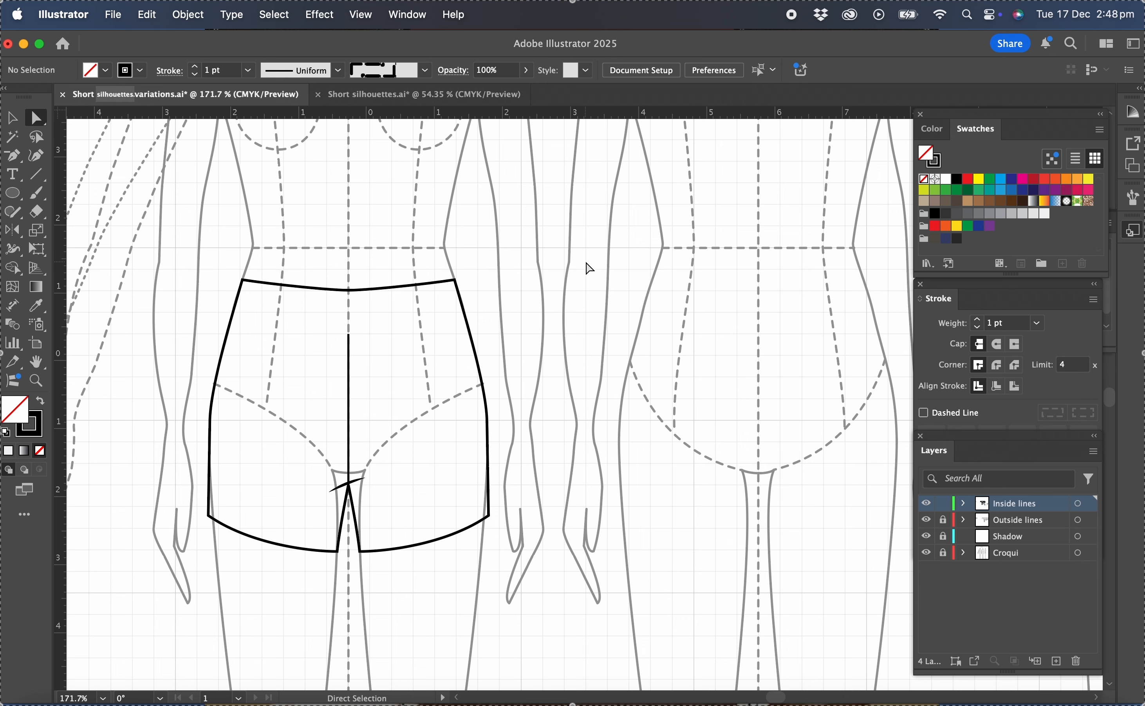
pyautogui.press('super+a')
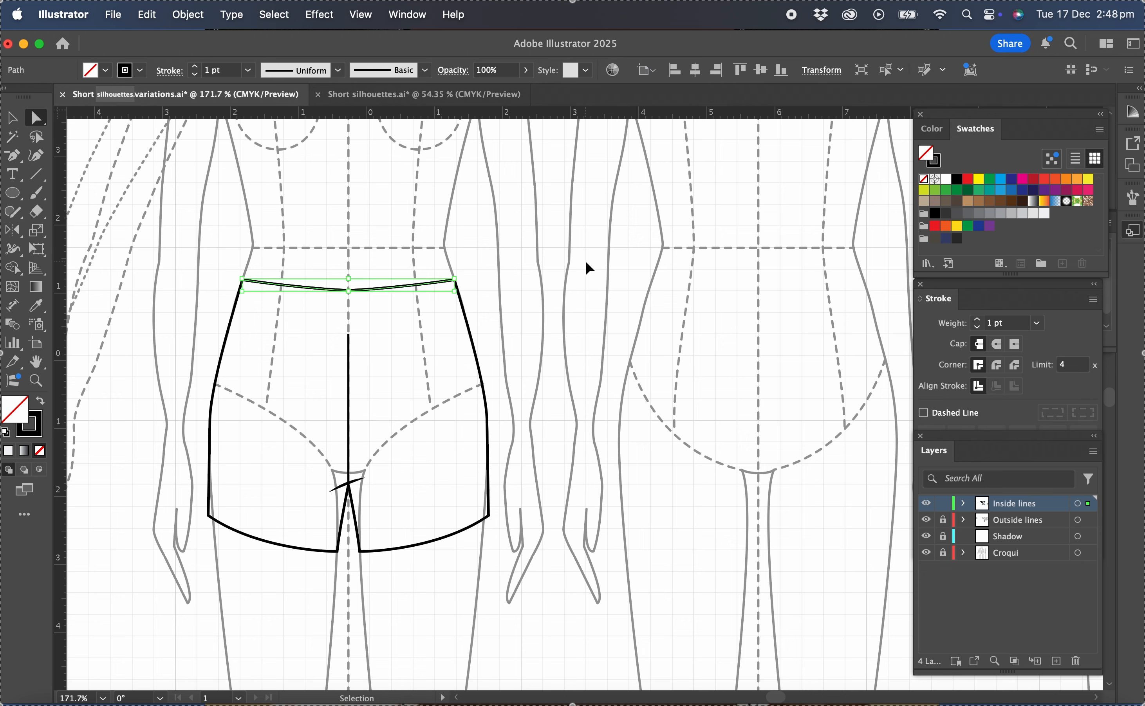
# Move the pasted waistline copy straight down to form the lower edge of the waistband.
pyautogui.press('Down')
pyautogui.press('Down')
pyautogui.press('Down')
pyautogui.press('Down')
pyautogui.press('Down')
pyautogui.press('Down')
pyautogui.press('Down')
pyautogui.press('Down')
pyautogui.press('Down')
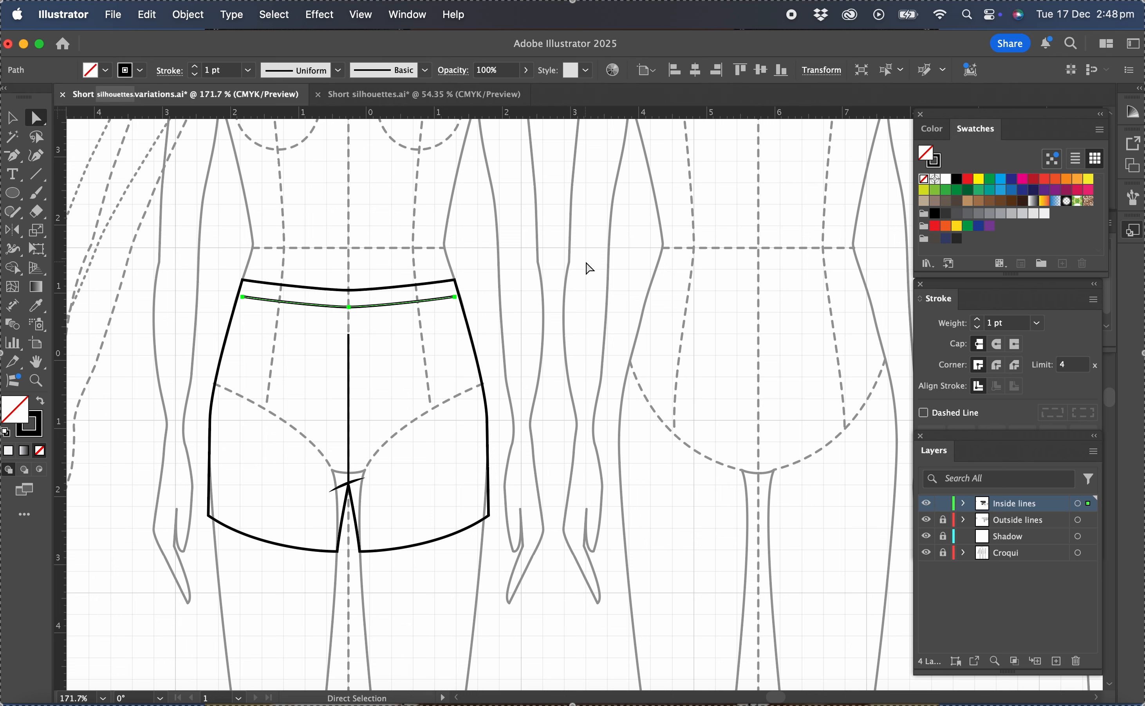
pyautogui.press('Down')
pyautogui.press('Down')
pyautogui.press('Down')
pyautogui.press('Down')
pyautogui.press('Down')
pyautogui.press('Down')
pyautogui.press('Down')
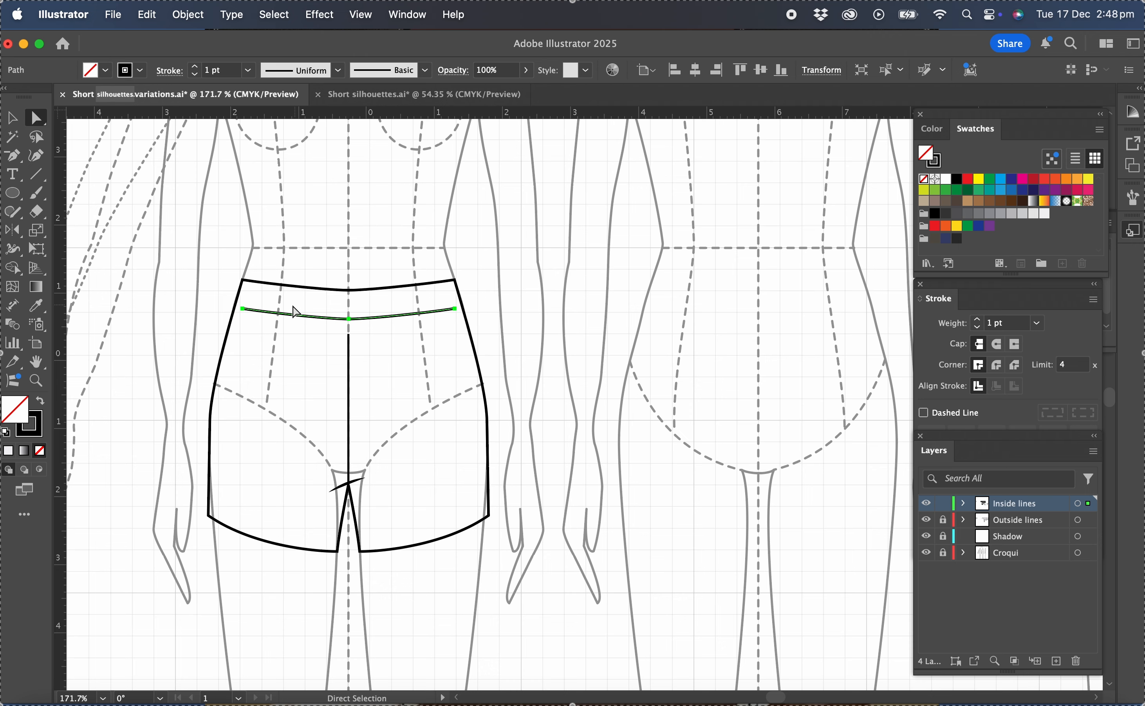
# Extend both ends of the waistband's lower line outward to meet the side seams.
pyautogui.click(258, 335)
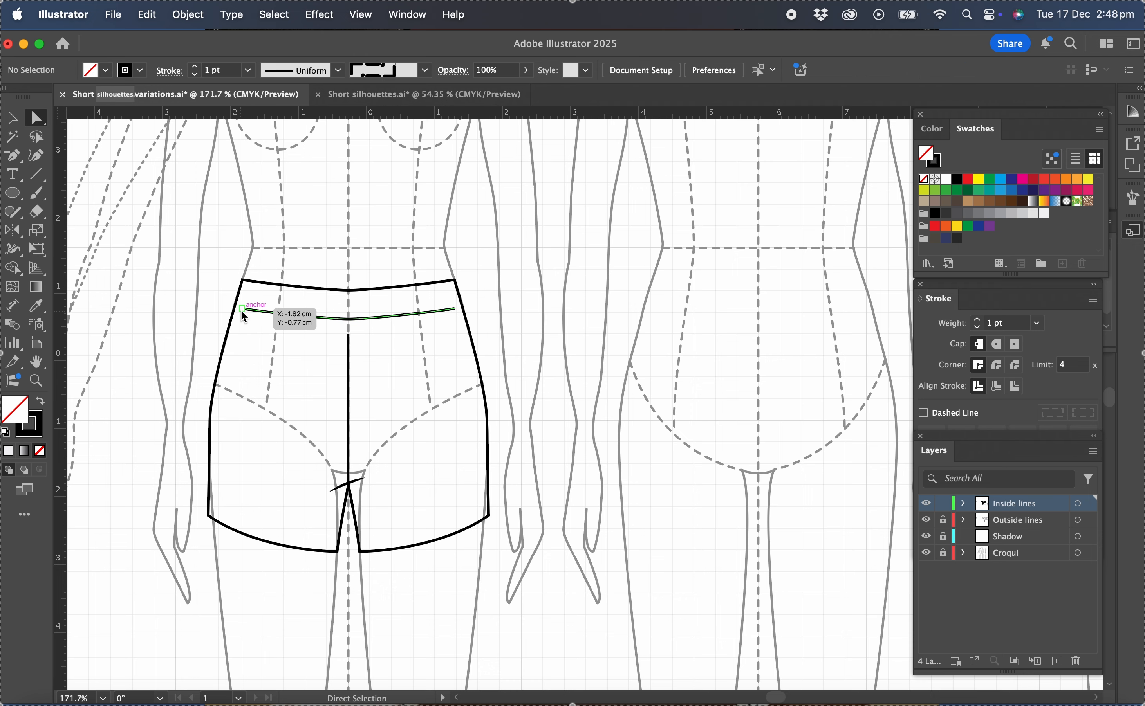
pyautogui.scroll(3, 240, 308)
pyautogui.scroll(1, 242, 310)
pyautogui.moveTo(243, 311); pyautogui.dragTo(229, 309)
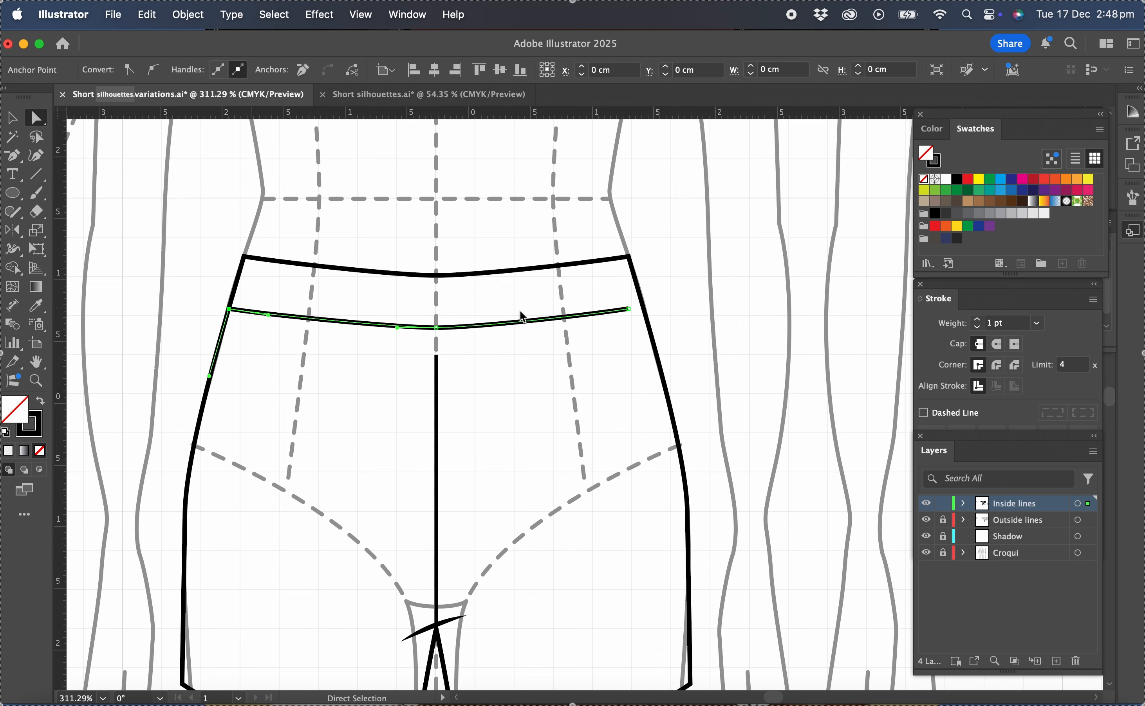
pyautogui.moveTo(628, 309); pyautogui.dragTo(643, 307)
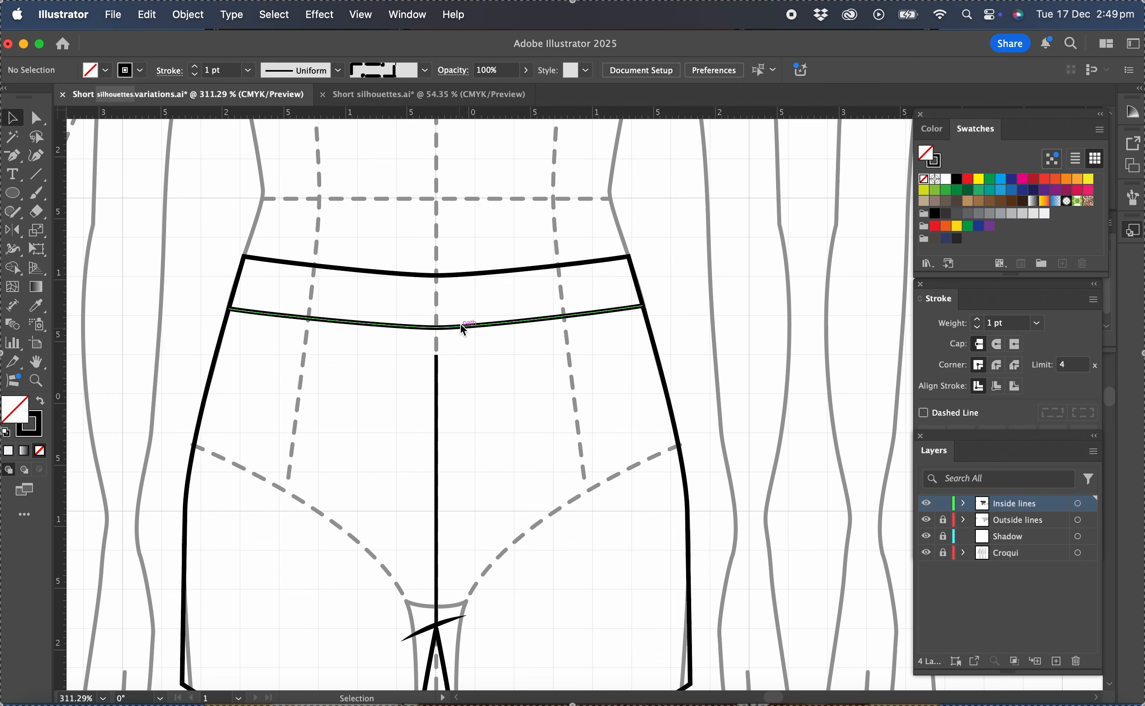
# Place a copy of the waistband seam slightly above it and apply the Dashed line graphic style as topstitching.
pyautogui.click(438, 328)
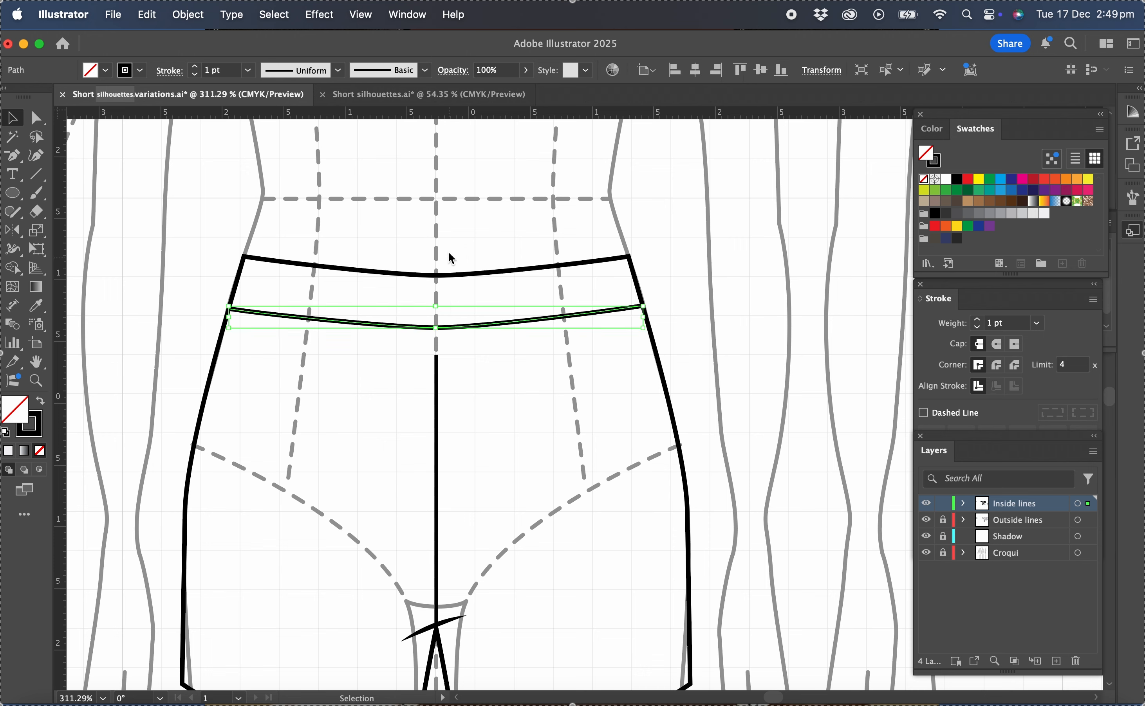
pyautogui.press('Up')
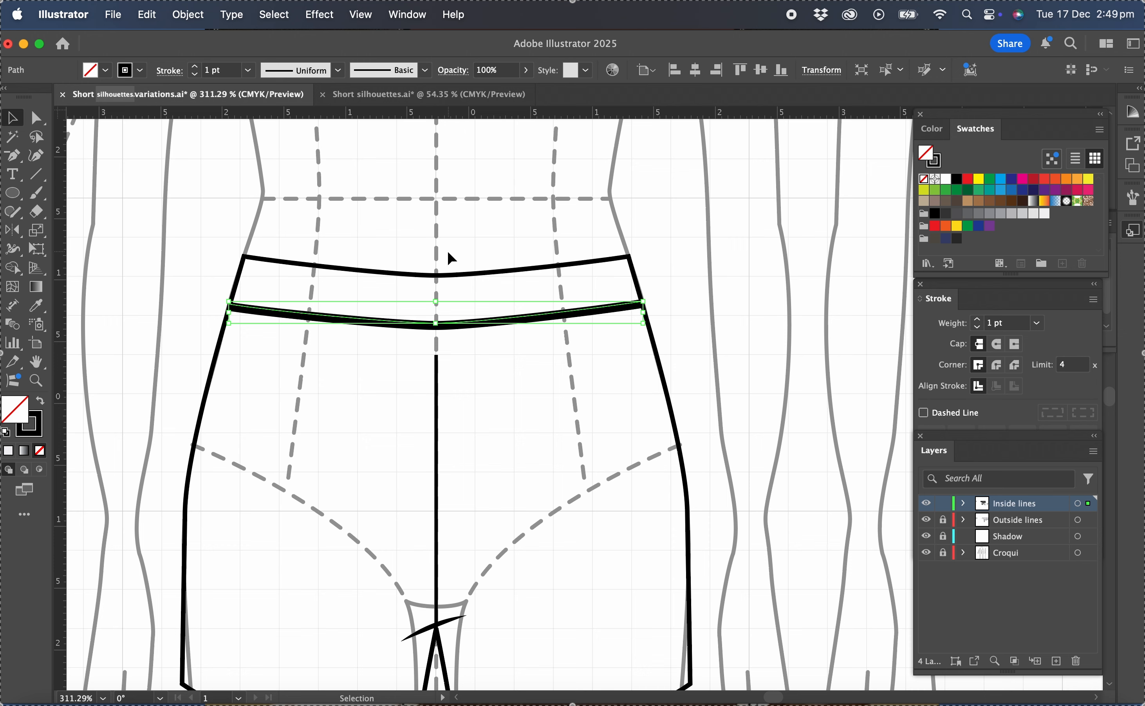
pyautogui.press('Up')
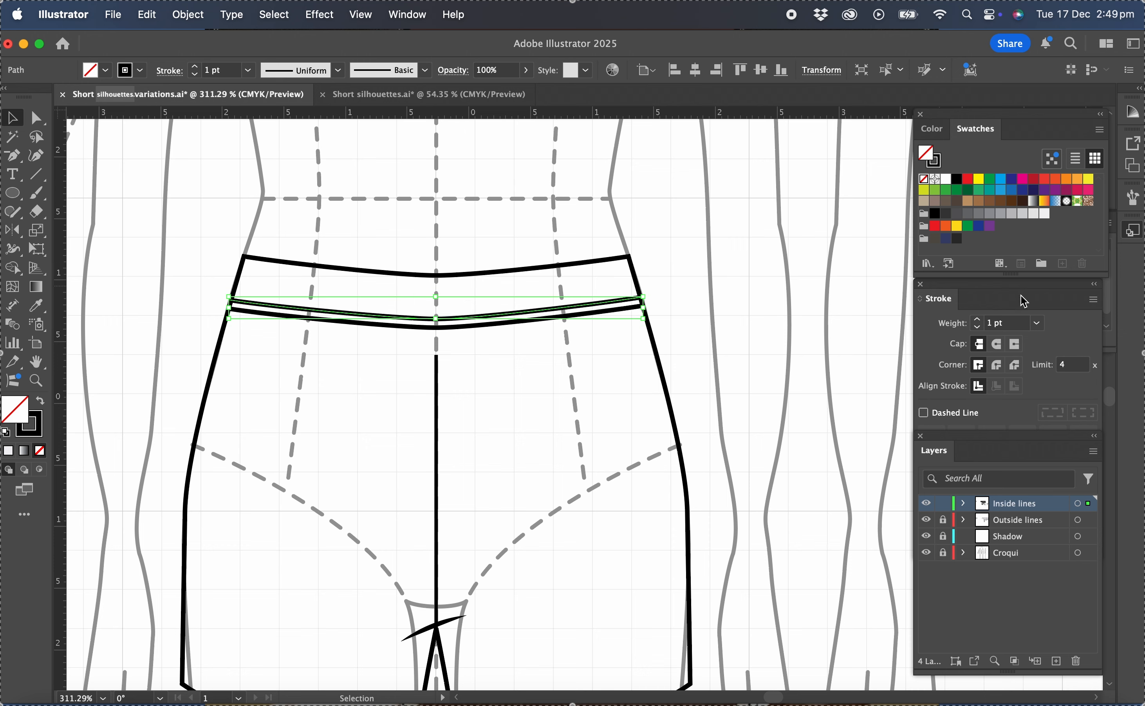
pyautogui.click(1133, 232)
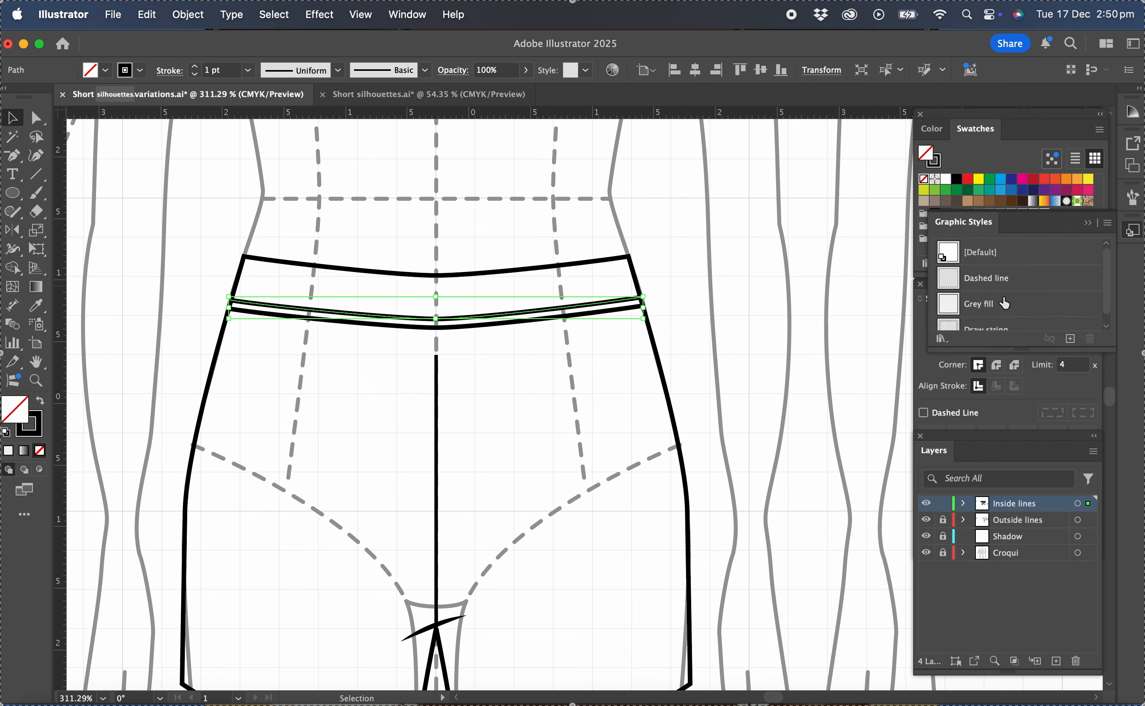
pyautogui.scroll(-1, 1004, 303)
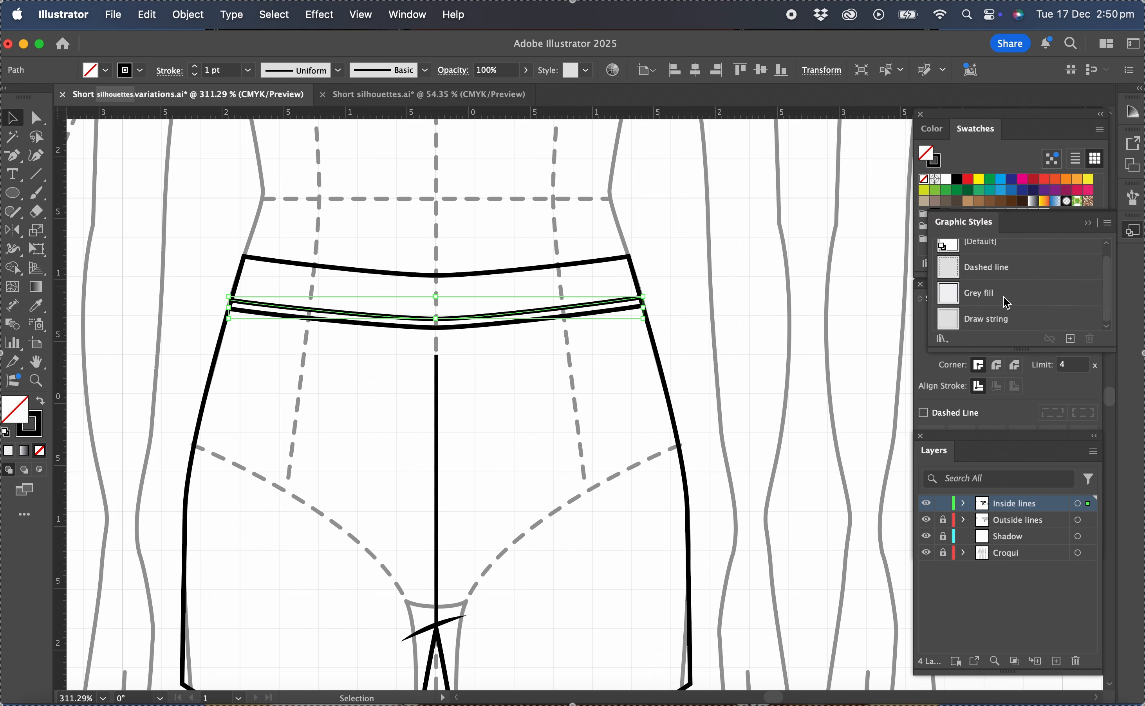
pyautogui.click(983, 271)
pyautogui.click(595, 378)
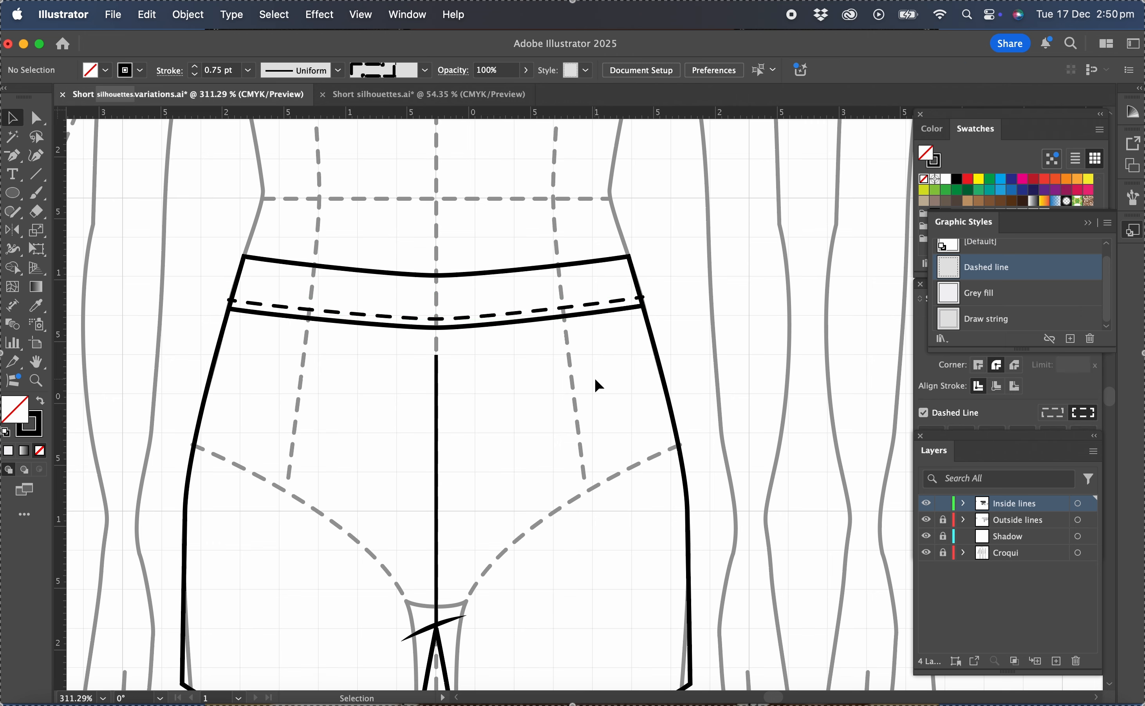
# Pull both ends of the dashed waistband stitching inward so they stop at the side seams.
pyautogui.scroll(3, 252, 313)
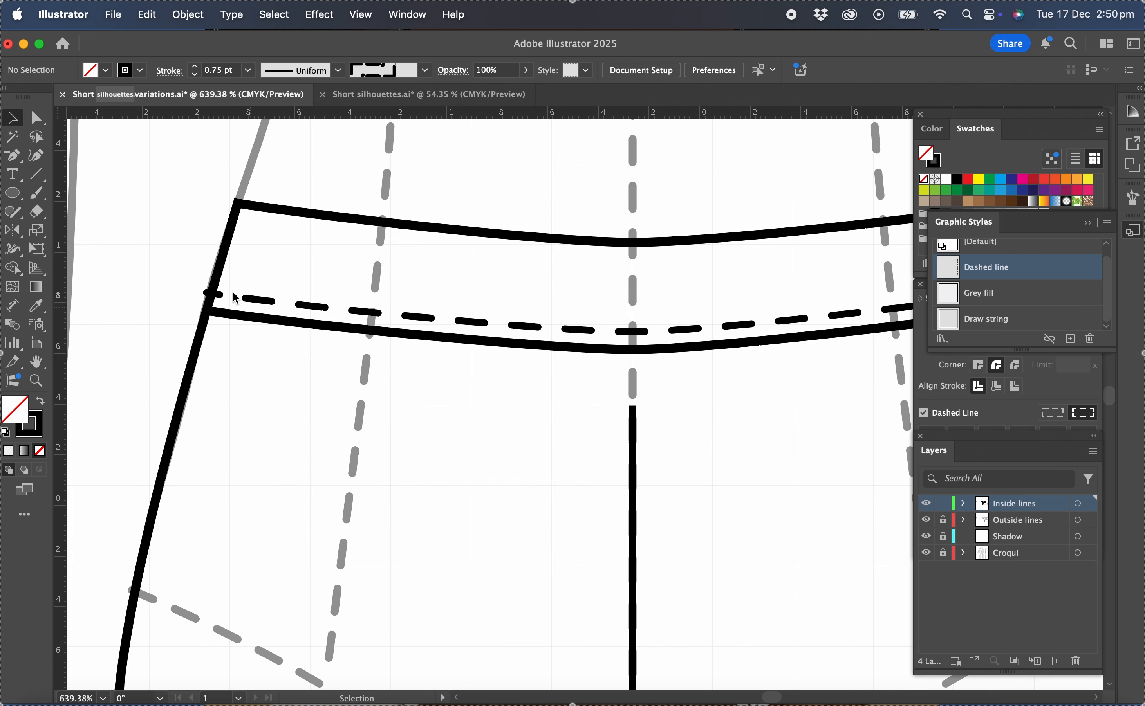
pyautogui.click(42, 120)
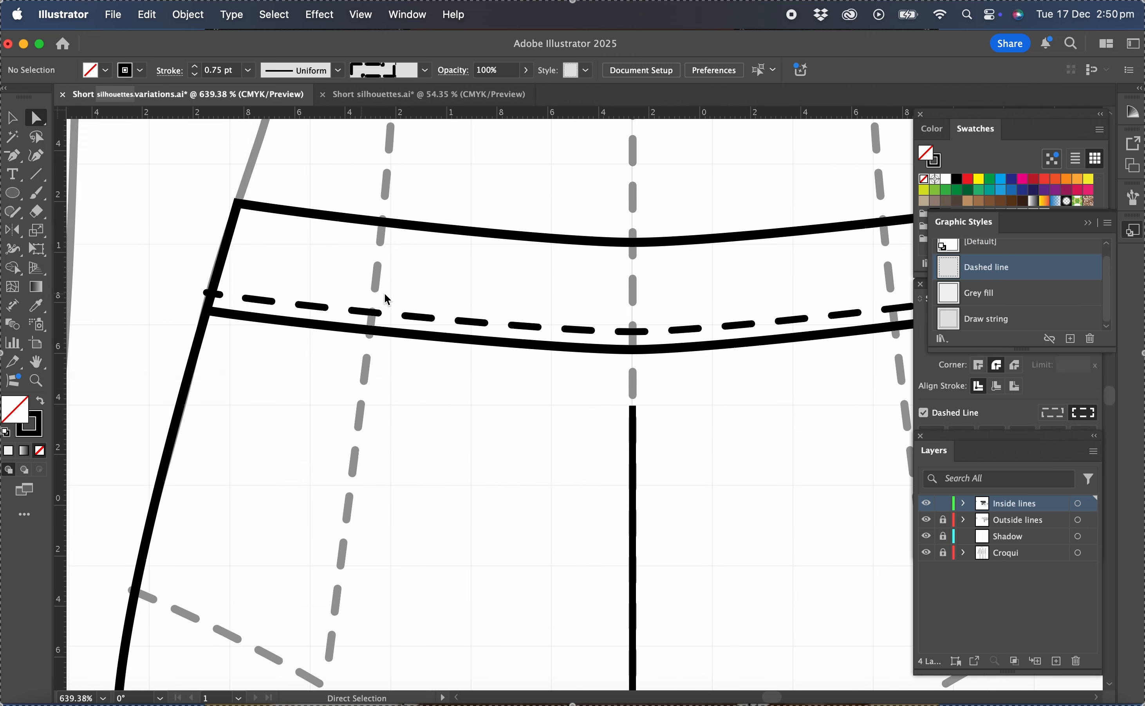
pyautogui.moveTo(206, 293); pyautogui.dragTo(214, 294)
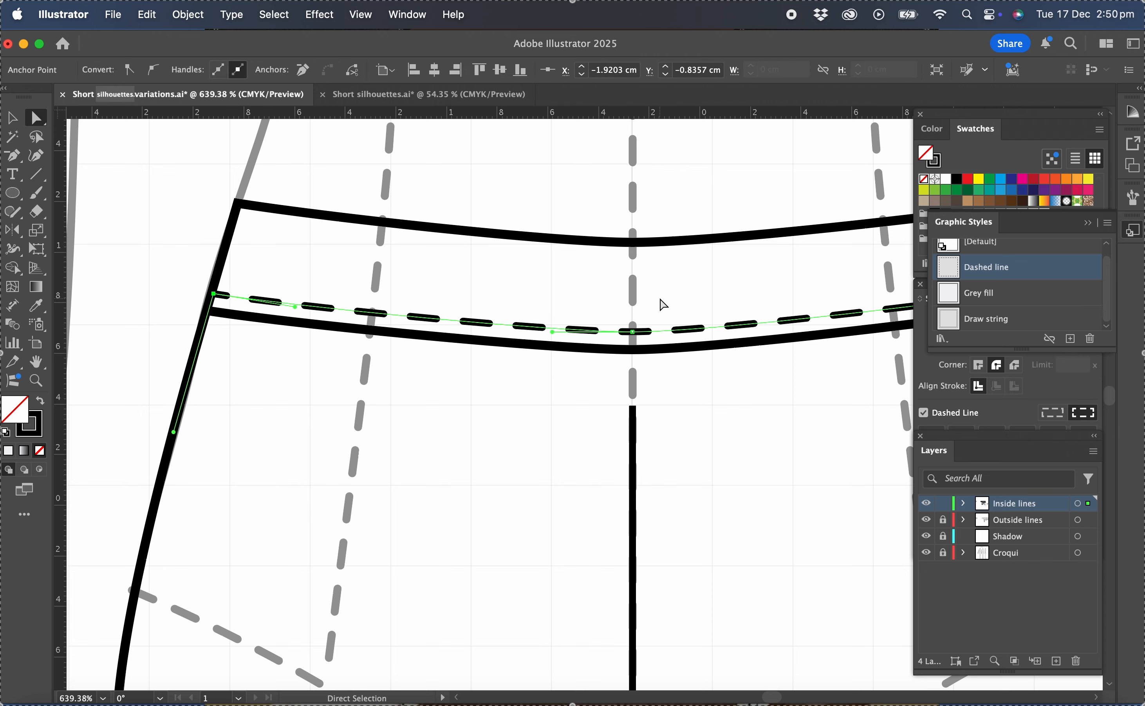
pyautogui.hscroll(10, 659, 302)
pyautogui.moveTo(744, 313); pyautogui.dragTo(736, 312)
# Extend the upper end of the centre front seam to meet the waistband's lower line.
pyautogui.click(320, 431)
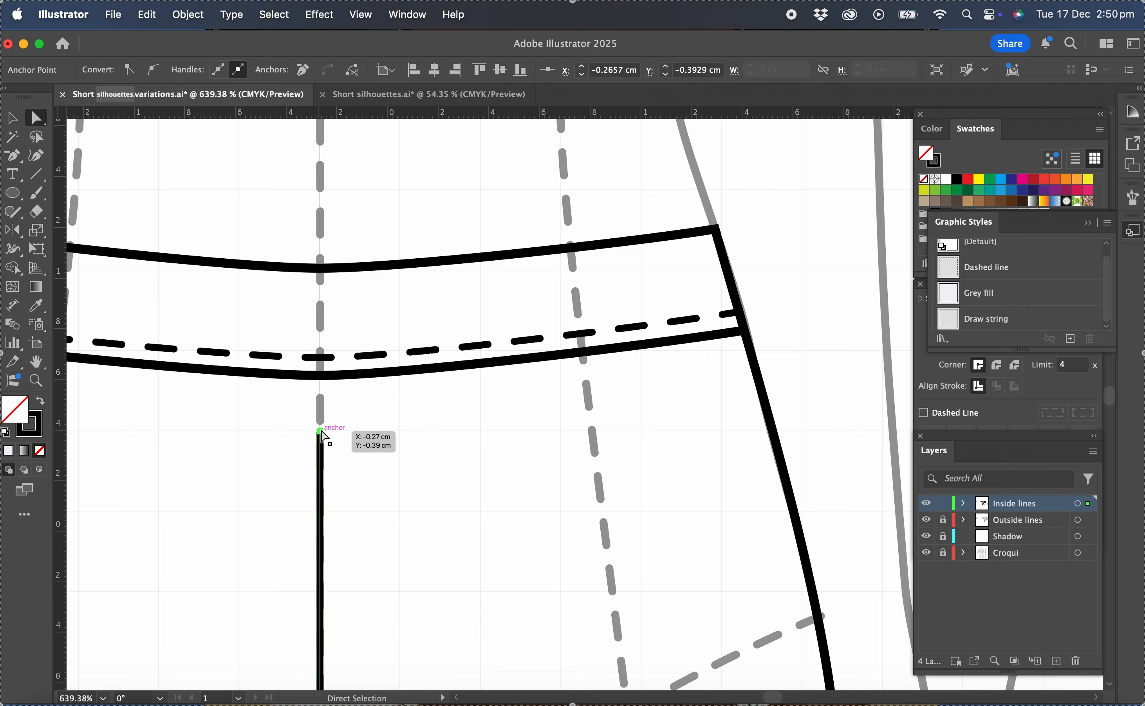
pyautogui.moveTo(321, 431); pyautogui.dragTo(320, 378)
pyautogui.click(385, 437)
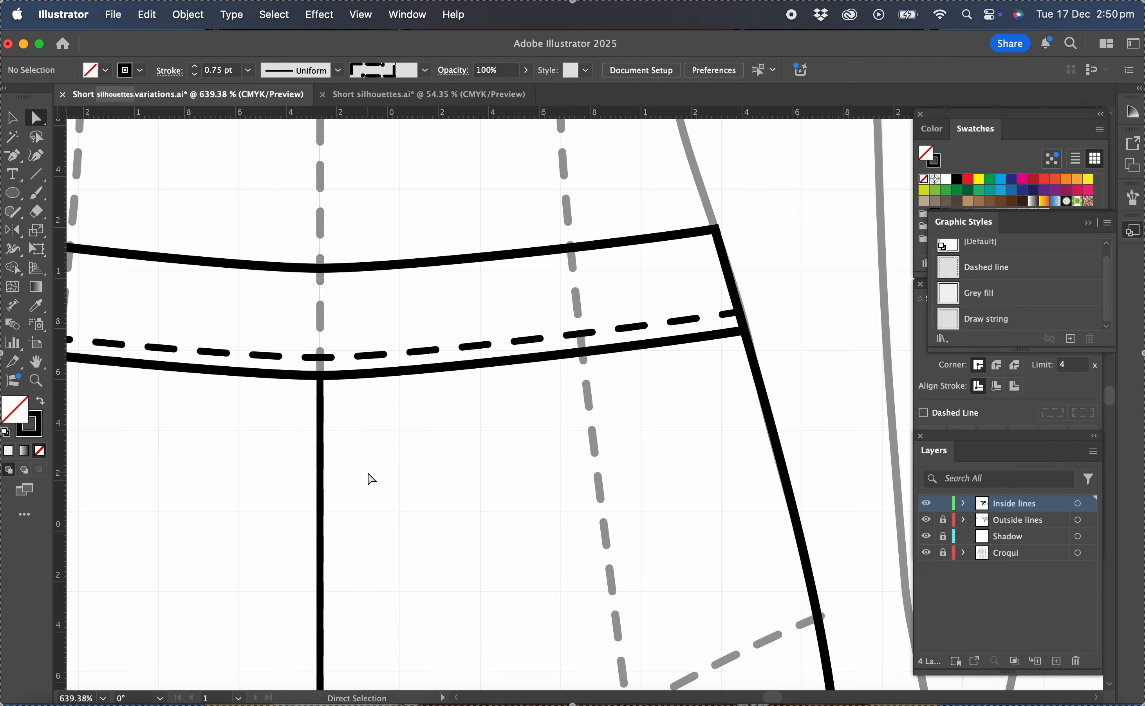
pyautogui.scroll(-6, 369, 475)
pyautogui.scroll(3, 371, 477)
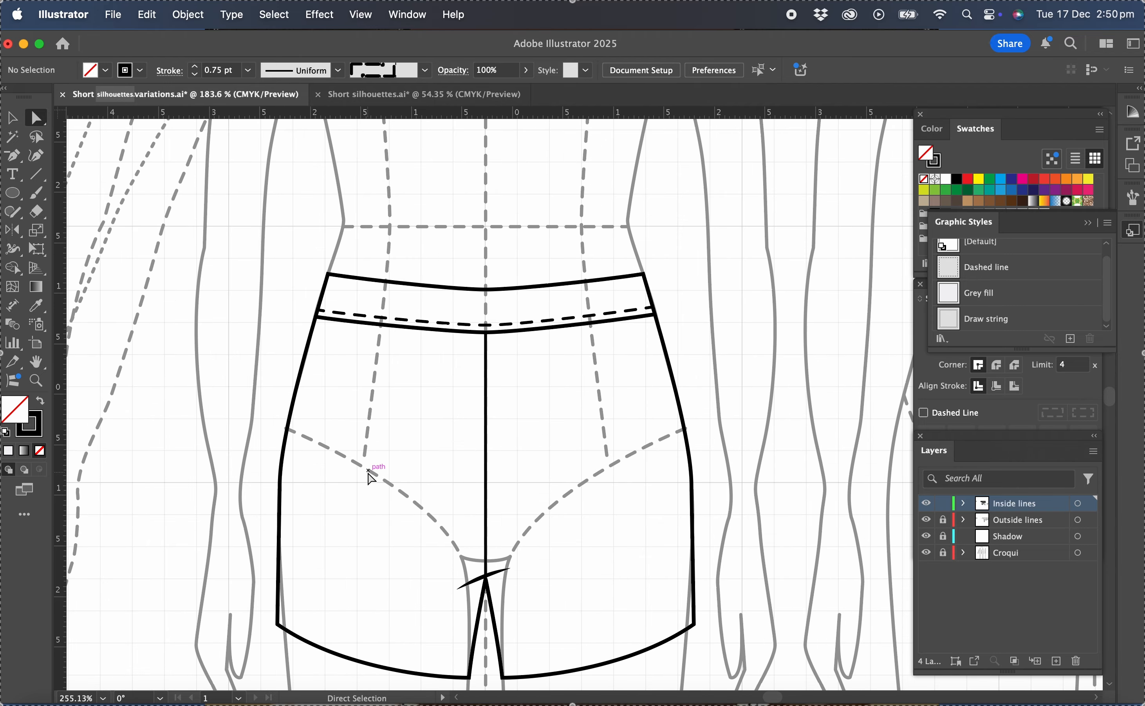
# Copy both hem lines from the Outside lines layer, relock it, and paste them in front on the Inside lines layer.
pyautogui.scroll(-3, 372, 477)
pyautogui.scroll(-1, 371, 479)
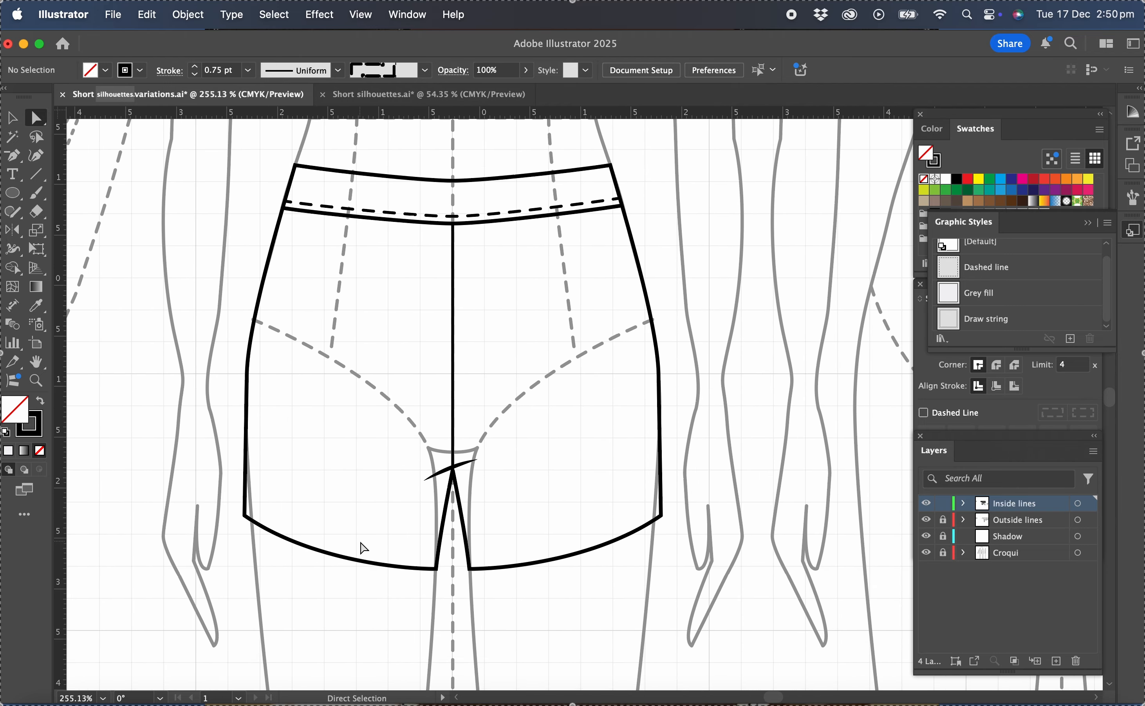
pyautogui.click(1016, 521)
pyautogui.click(942, 520)
pyautogui.moveTo(362, 543); pyautogui.dragTo(294, 588)
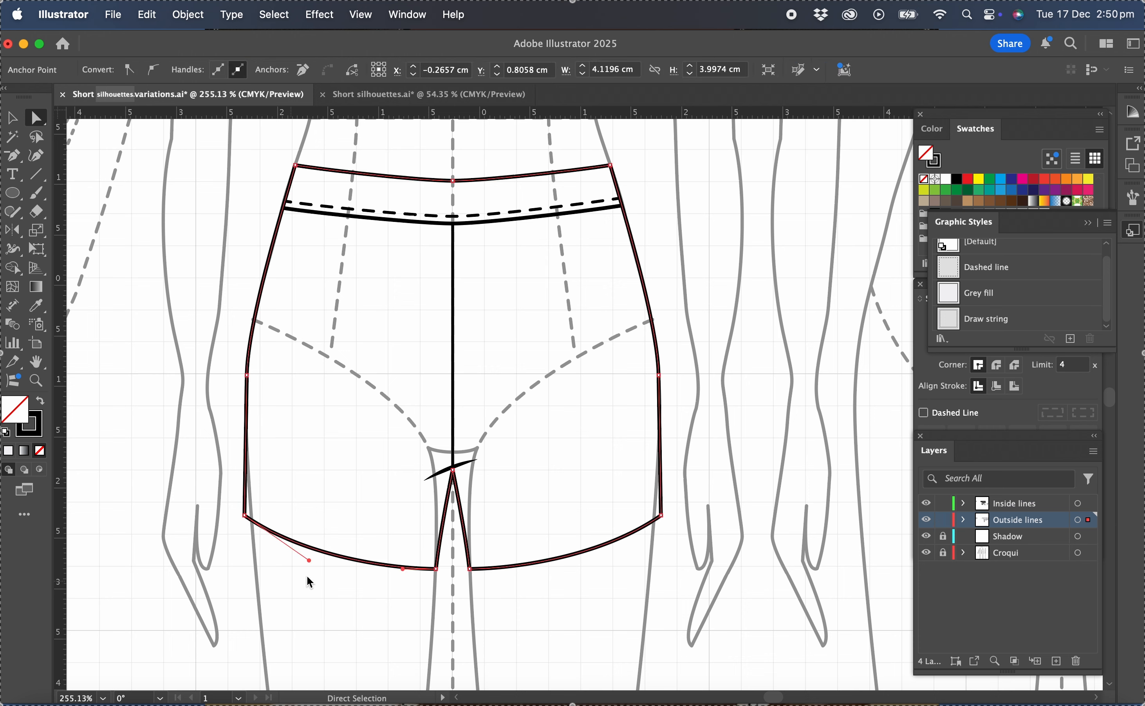
pyautogui.moveTo(594, 523); pyautogui.dragTo(570, 584)
pyautogui.press('super+c')
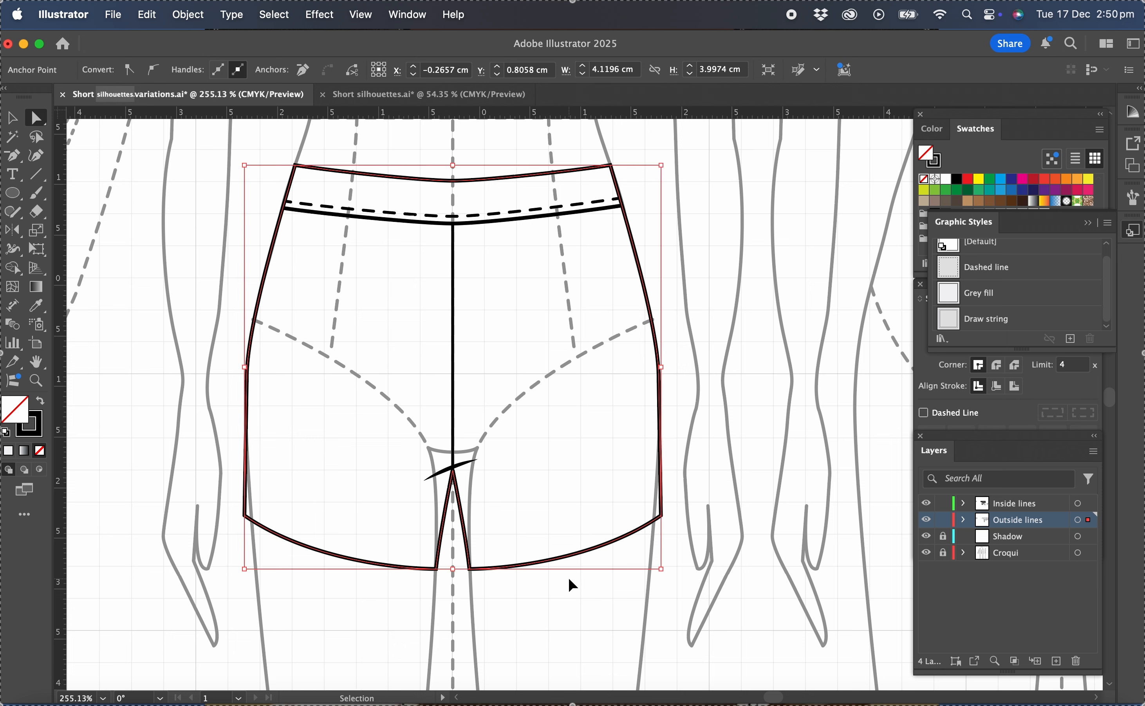
pyautogui.click(942, 520)
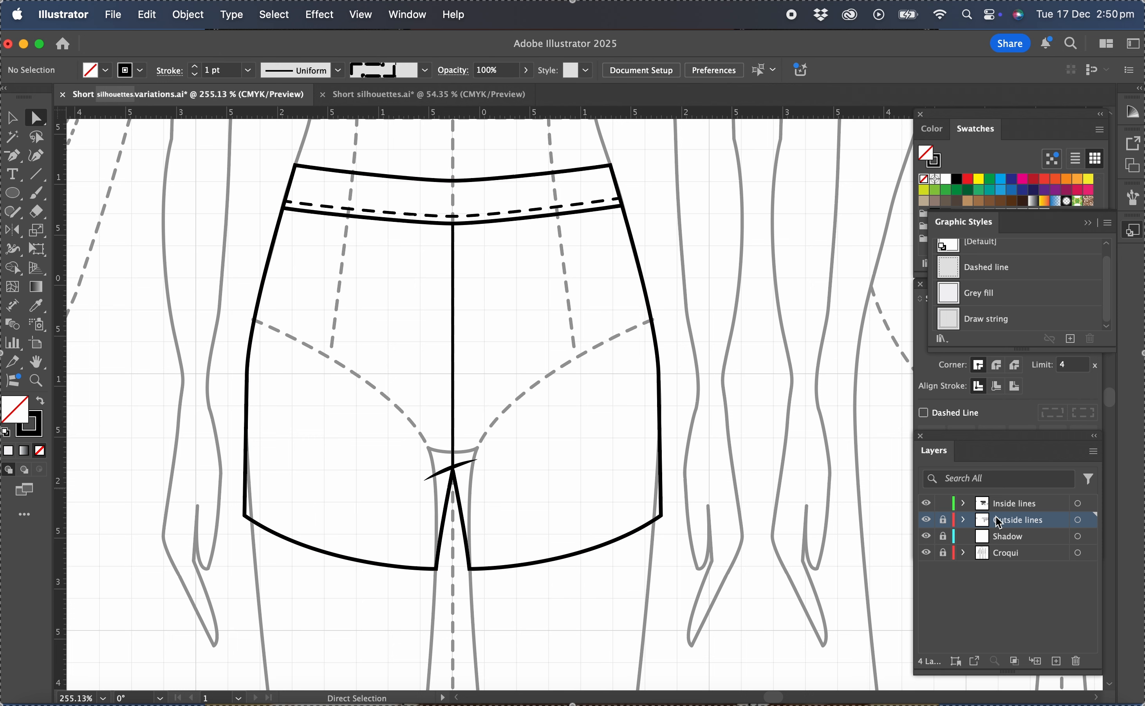
pyautogui.click(1032, 506)
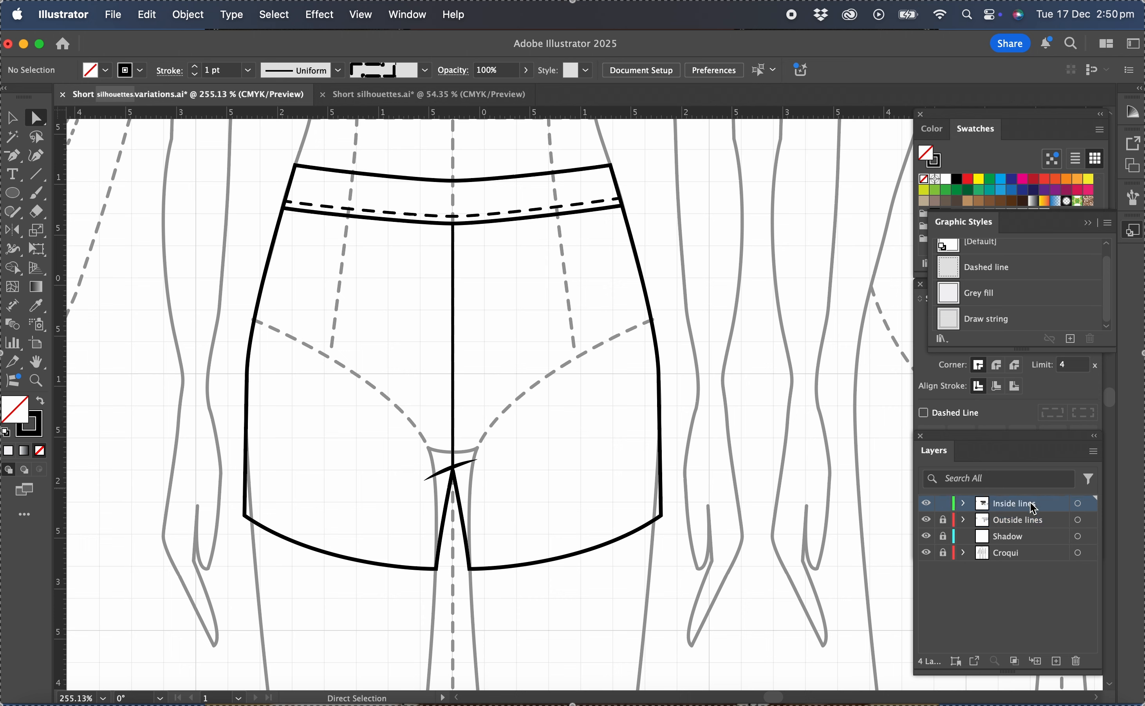
pyautogui.press('super+f')
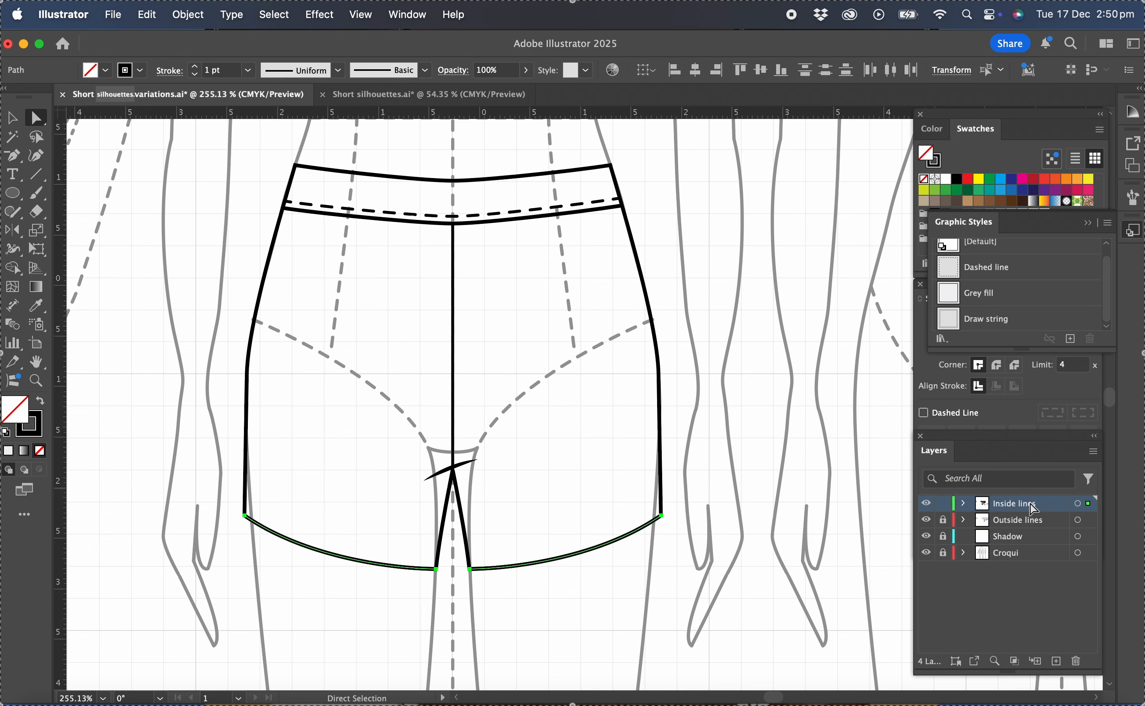
# Nudge the pasted hem lines up slightly from the hem and apply the Dashed line graphic style as topstitching.
pyautogui.press('Up')
pyautogui.press('Up')
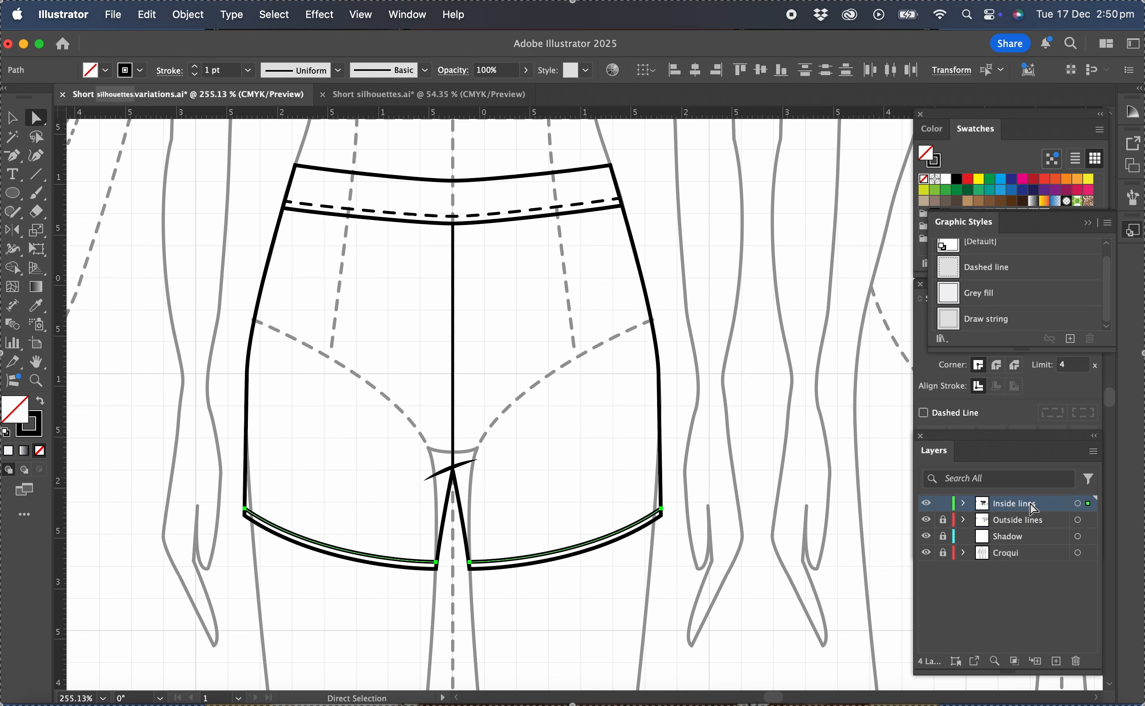
pyautogui.press('Up')
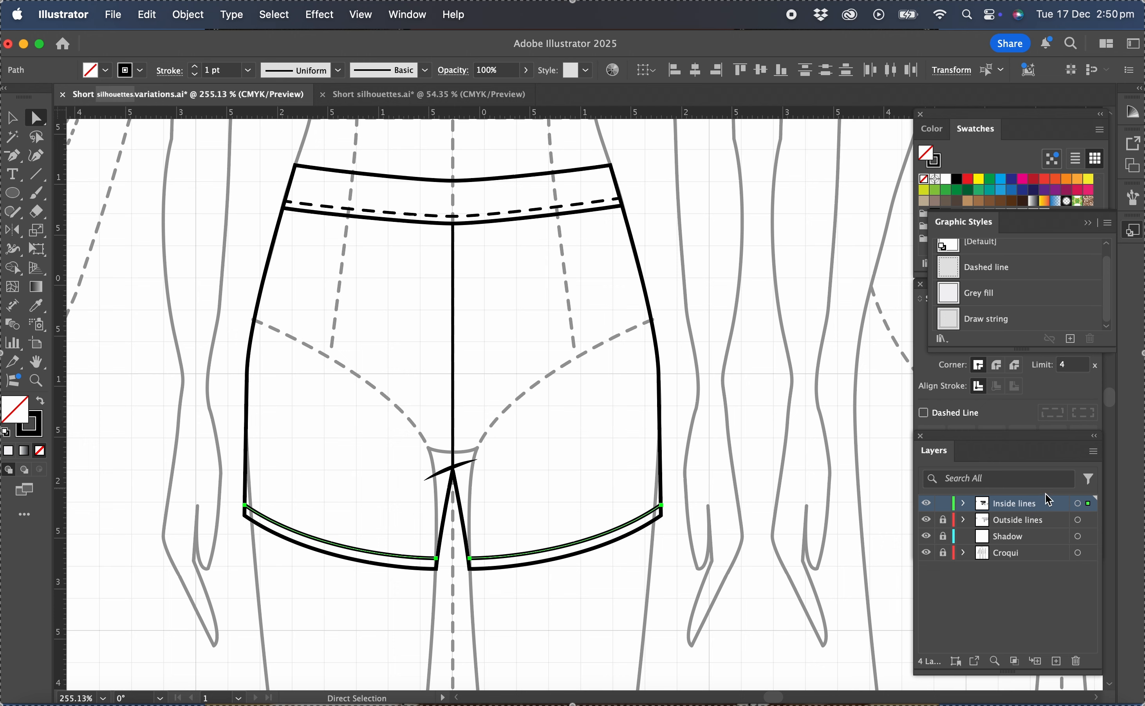
pyautogui.click(988, 268)
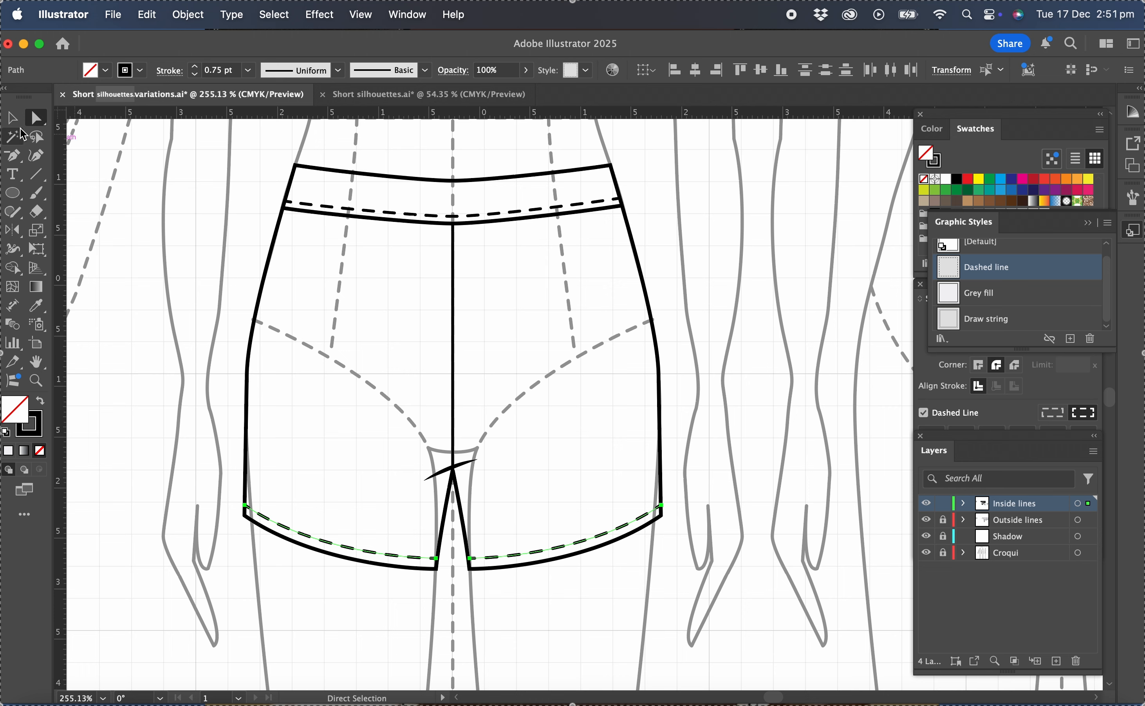
pyautogui.click(12, 119)
pyautogui.click(376, 327)
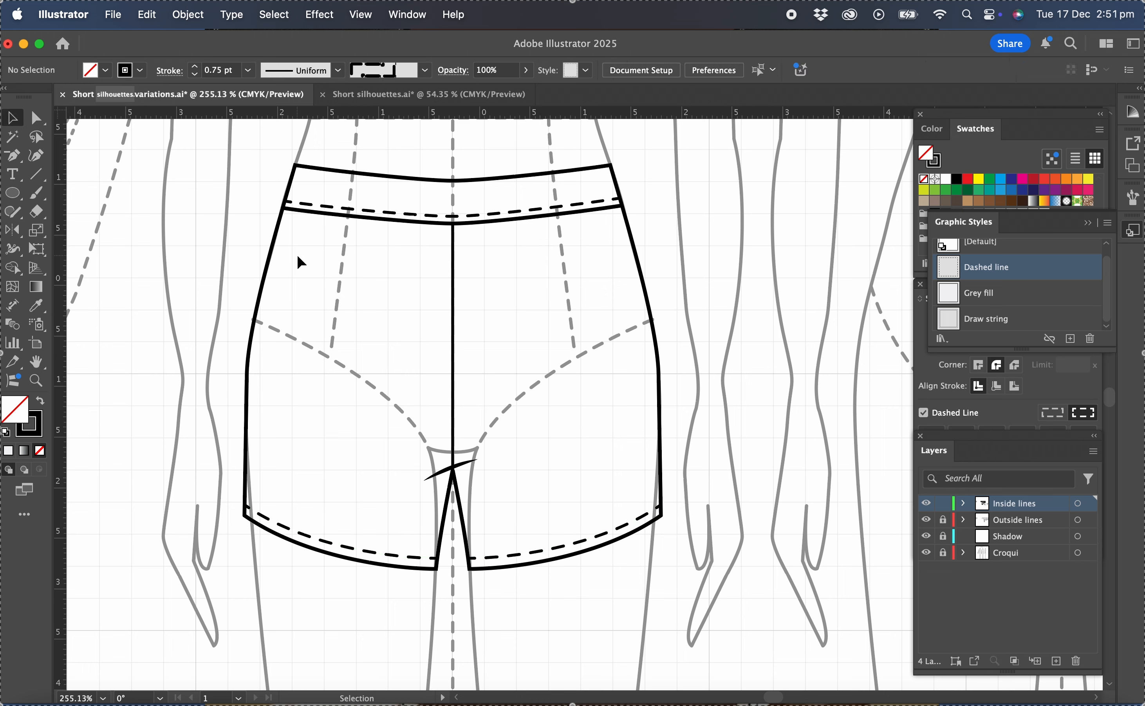
# Draw a side pocket stitching path about 1.6 cm tall with the Pen tool, just inside the left side seam, with short ends meeting the seam.
pyautogui.moveTo(14, 156); pyautogui.dragTo(66, 159)
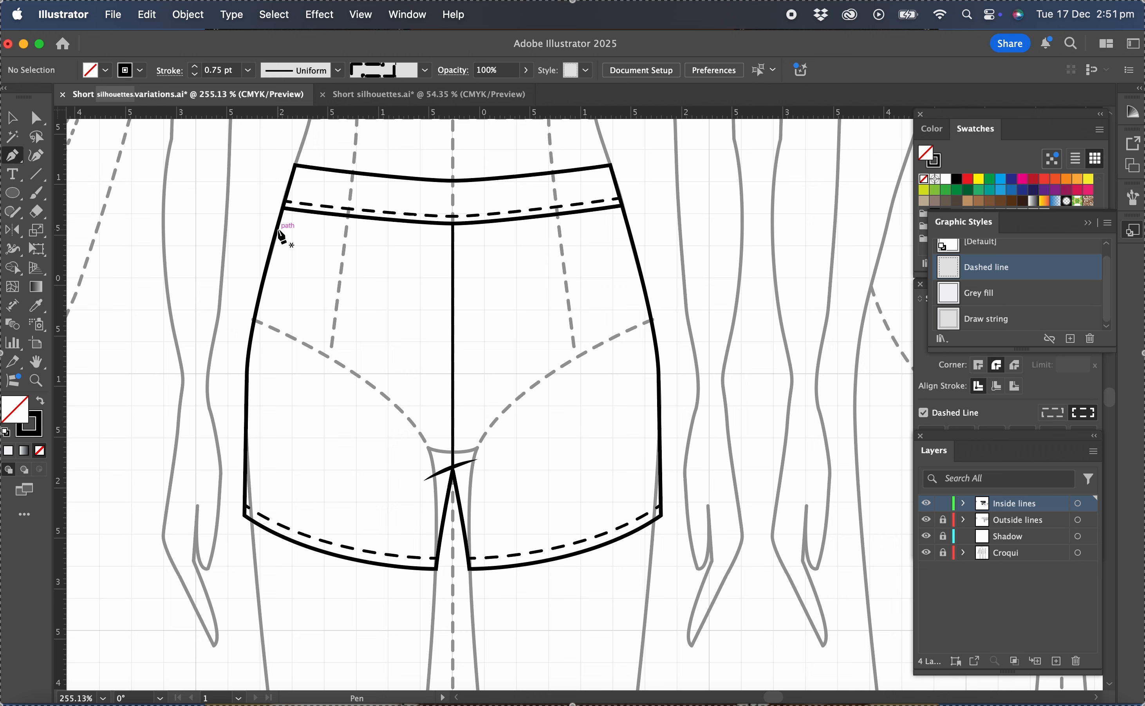
pyautogui.moveTo(278, 229); pyautogui.dragTo(286, 233)
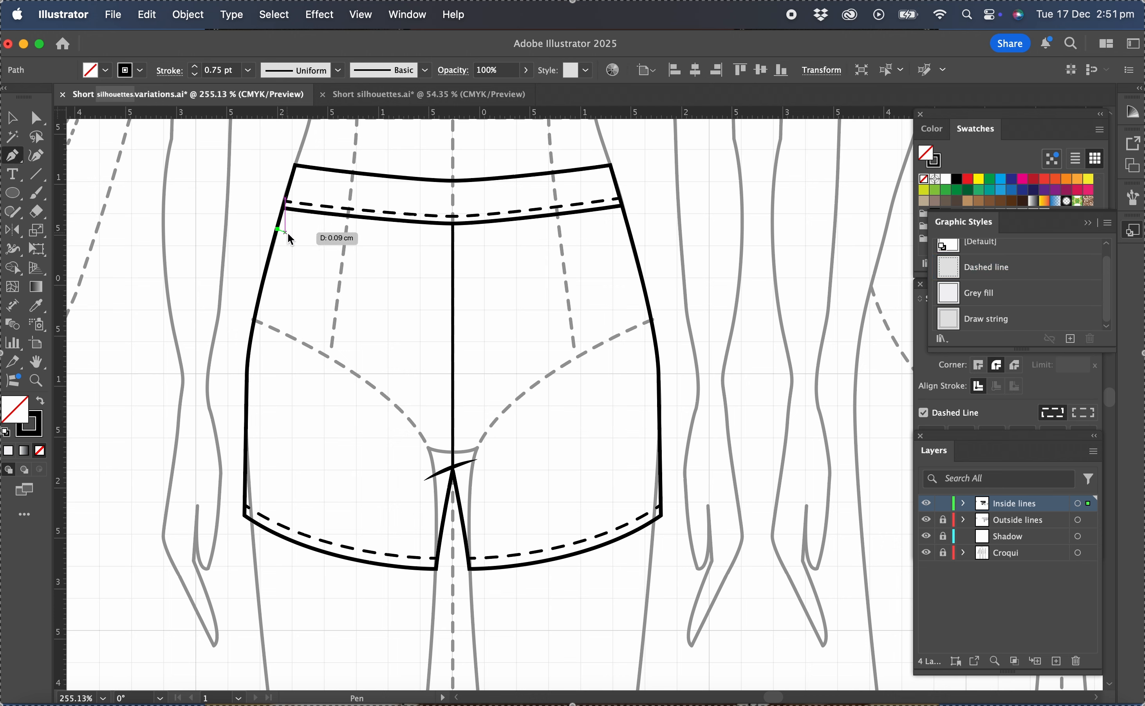
pyautogui.scroll(5, 288, 233)
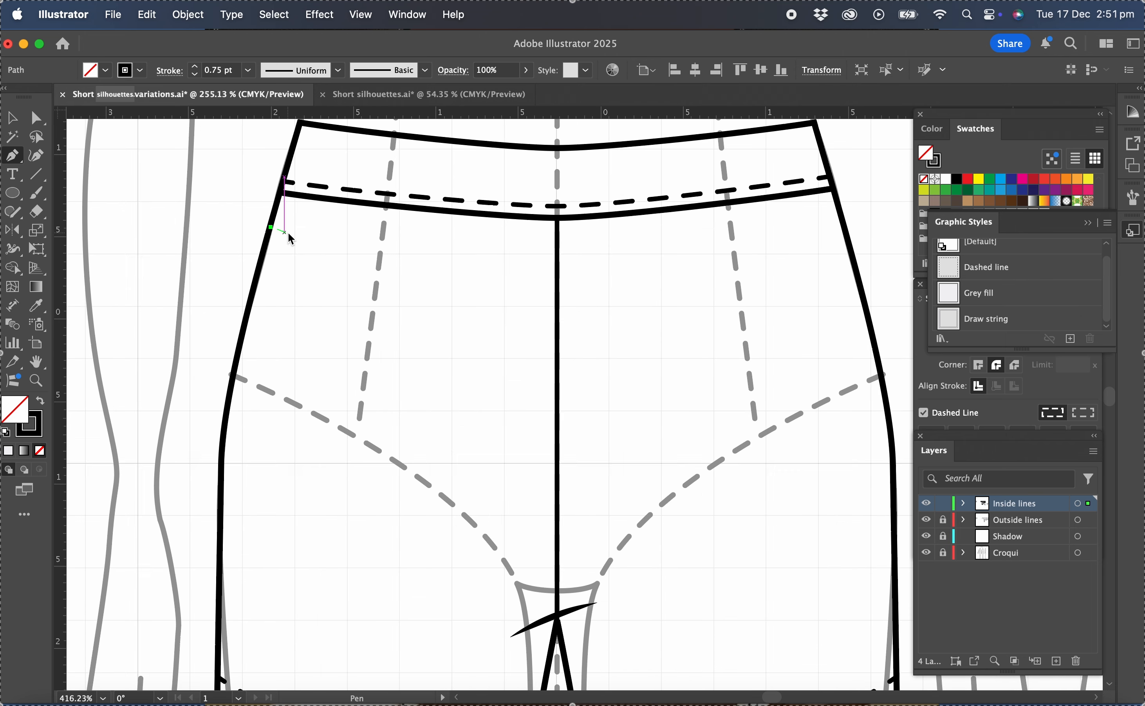
pyautogui.click(288, 231)
pyautogui.moveTo(288, 231); pyautogui.dragTo(289, 232)
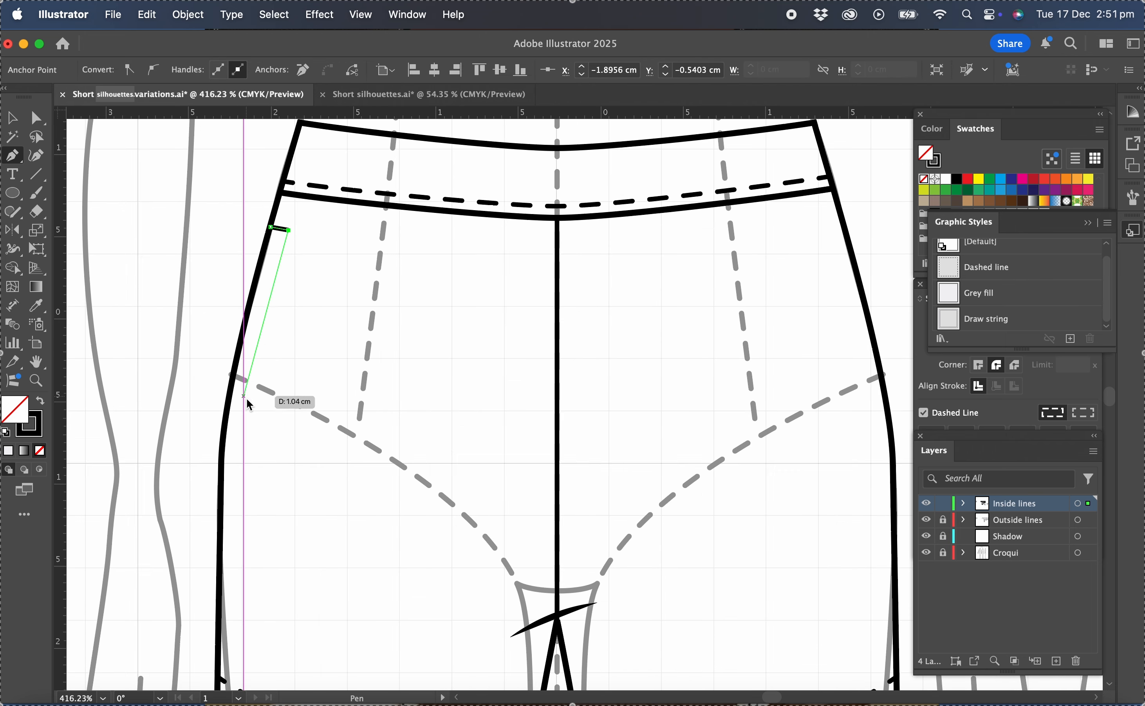
pyautogui.moveTo(244, 398); pyautogui.dragTo(239, 433)
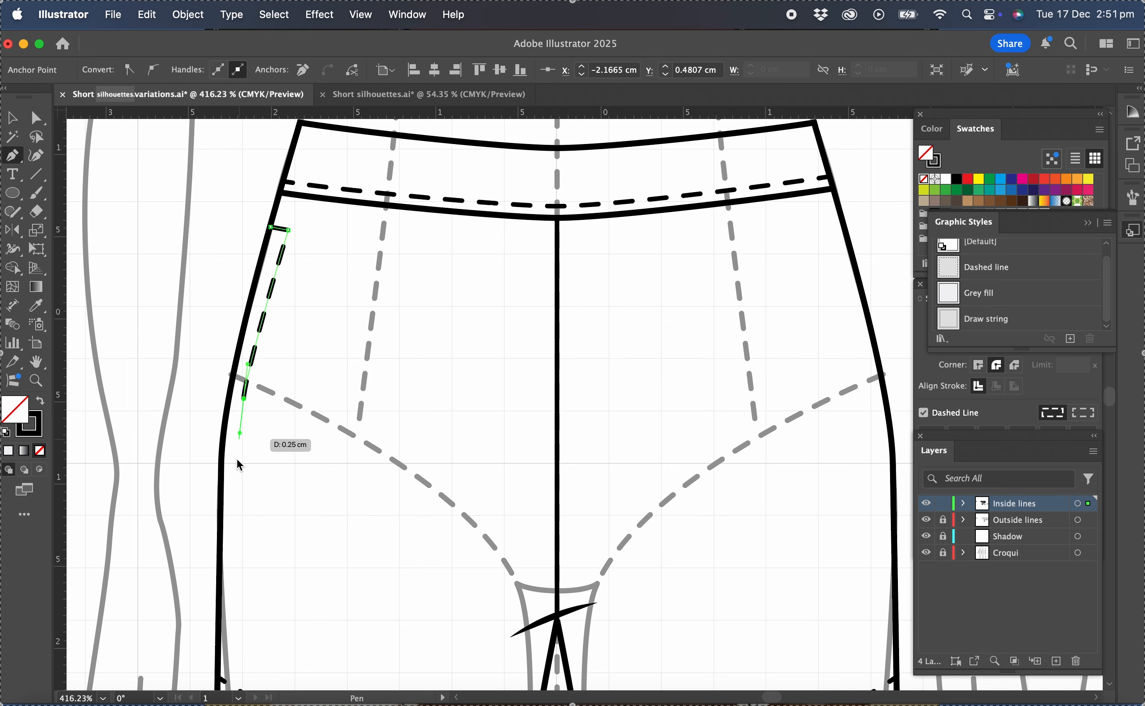
pyautogui.click(237, 496)
pyautogui.moveTo(236, 515); pyautogui.dragTo(236, 519)
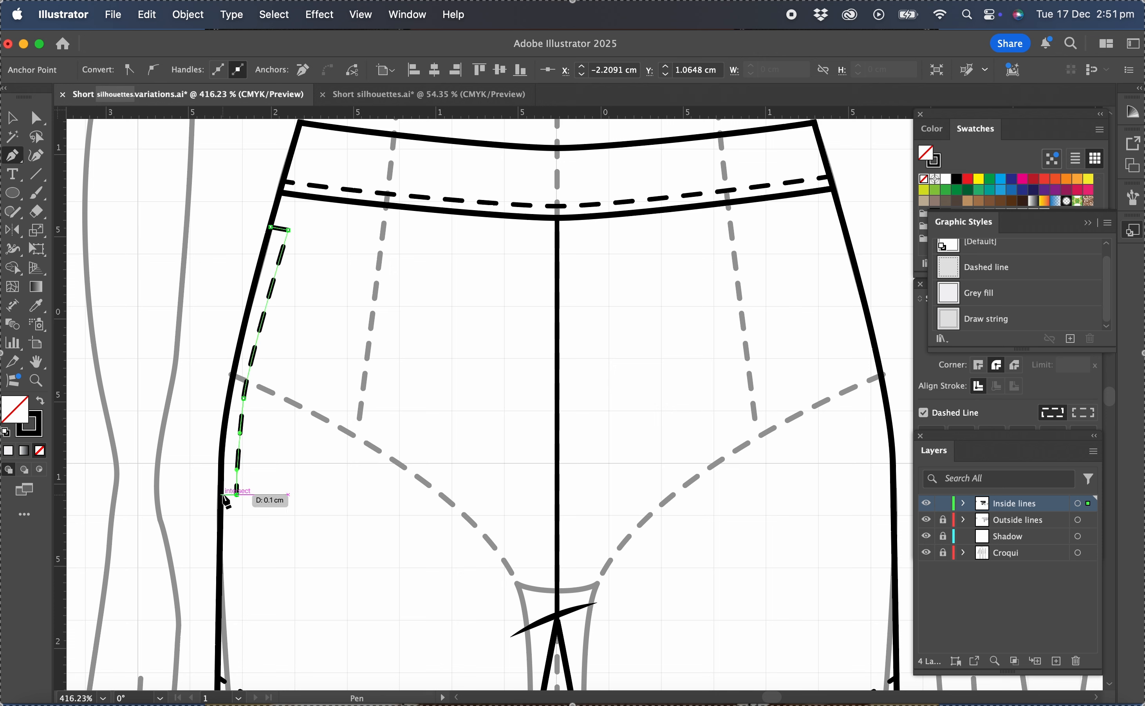
pyautogui.click(222, 495)
# Smooth the curve of the left pocket stitching by lengthening its middle anchor's upper handle, and apply the Dashed line graphic style.
pyautogui.click(36, 117)
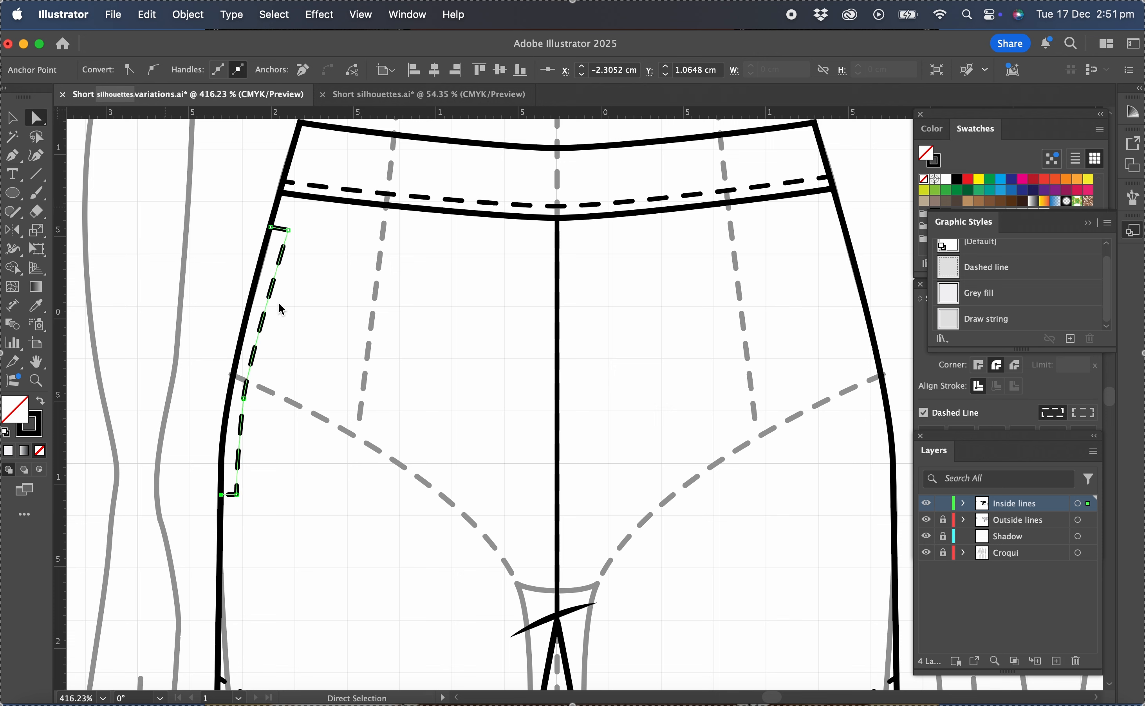
pyautogui.click(243, 398)
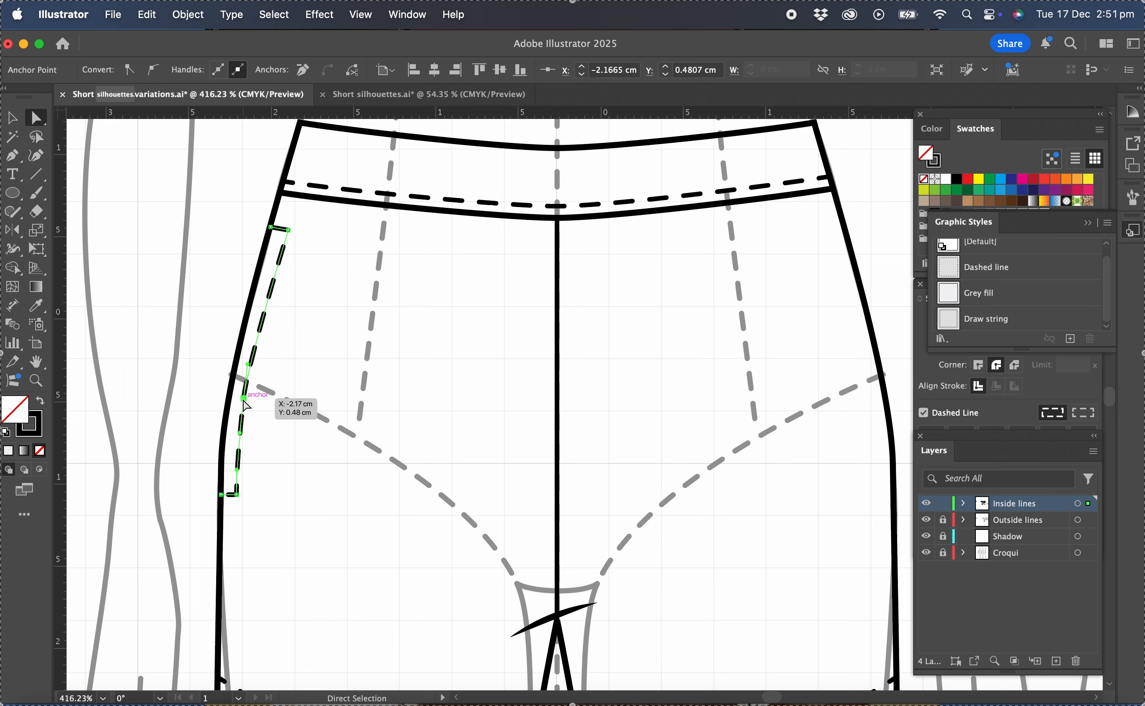
pyautogui.moveTo(247, 364); pyautogui.dragTo(254, 336)
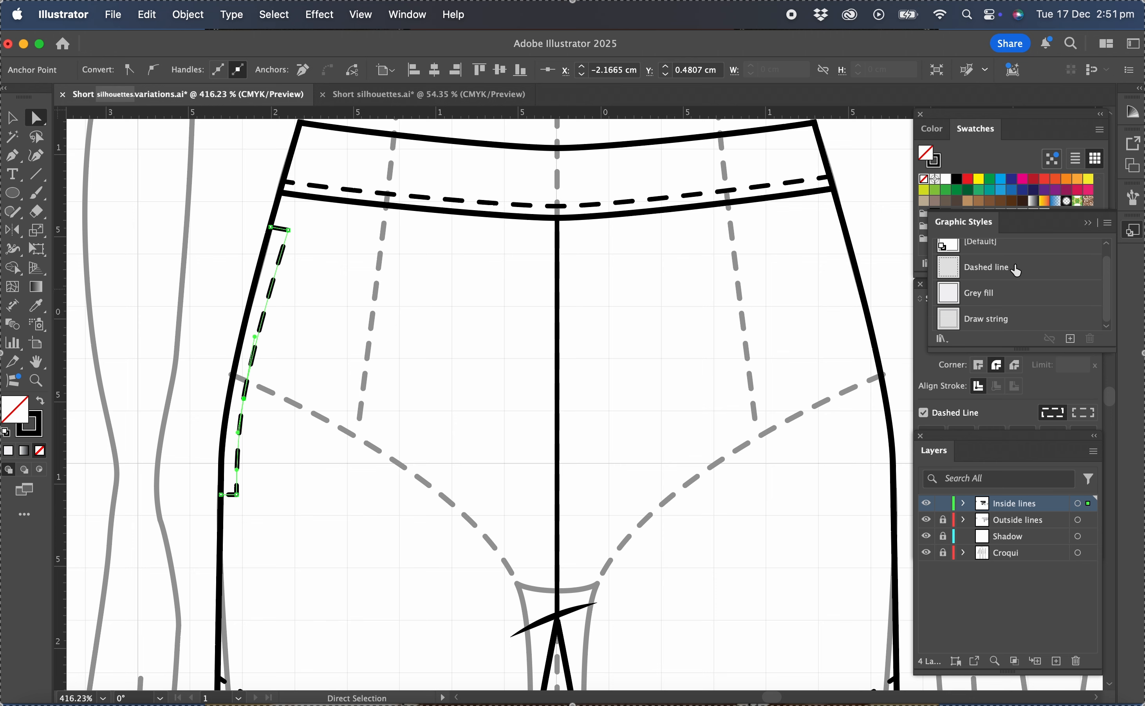
pyautogui.click(993, 273)
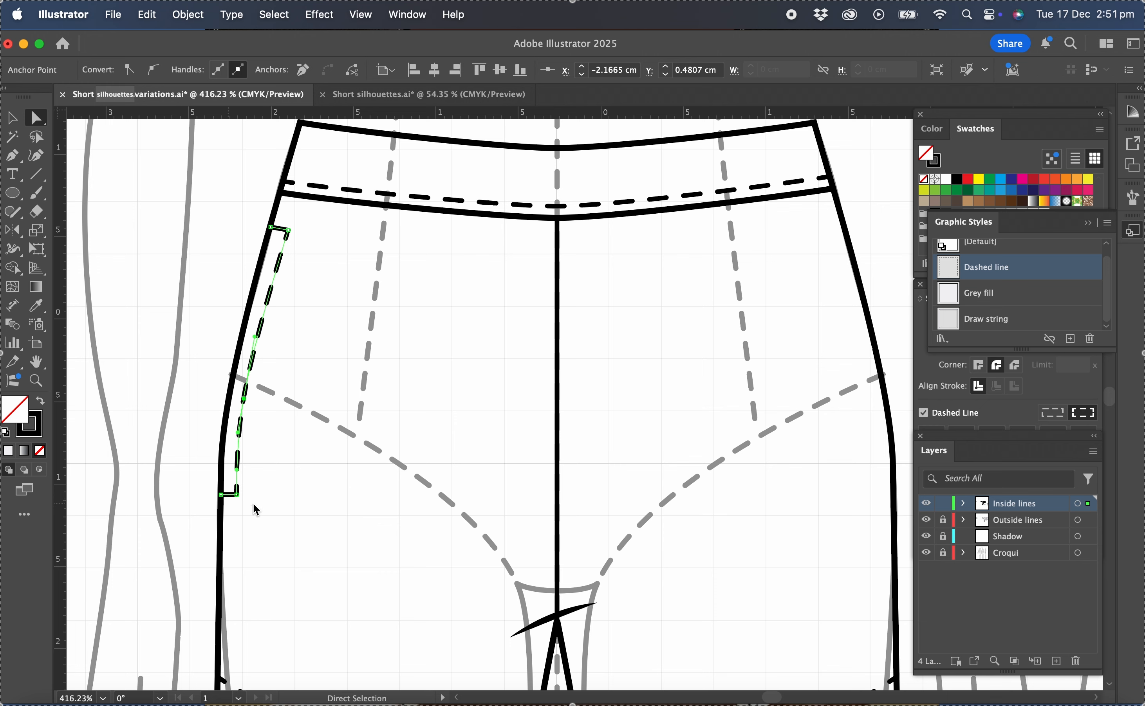
pyautogui.click(14, 123)
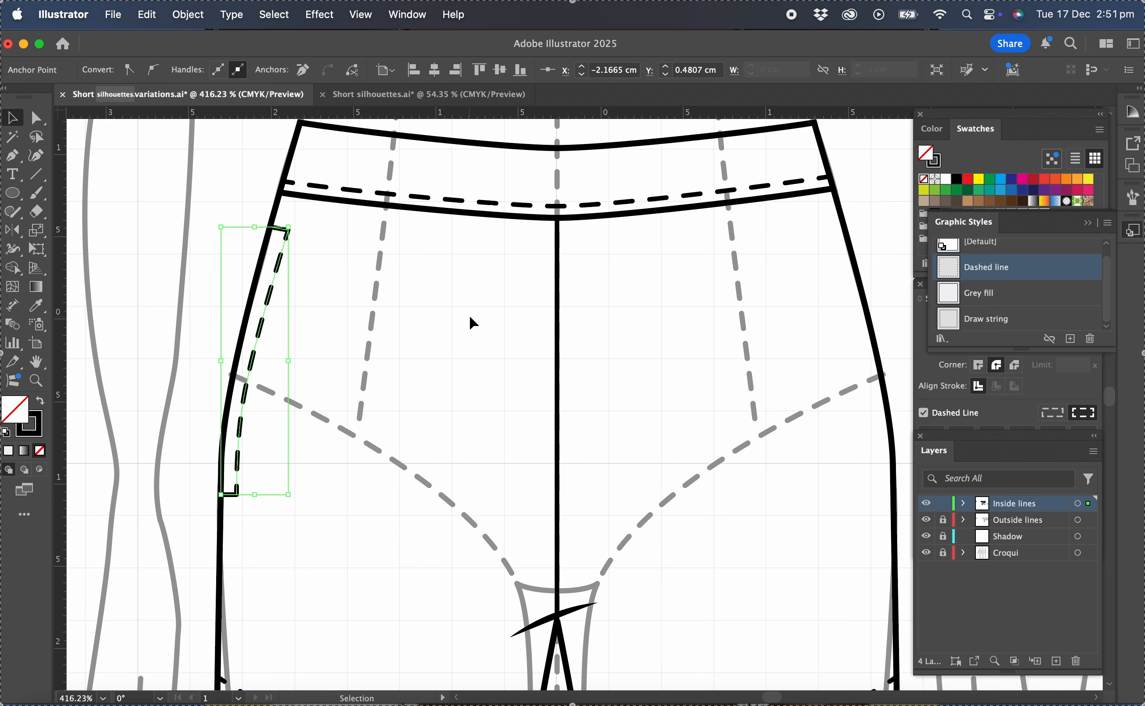
pyautogui.click(470, 318)
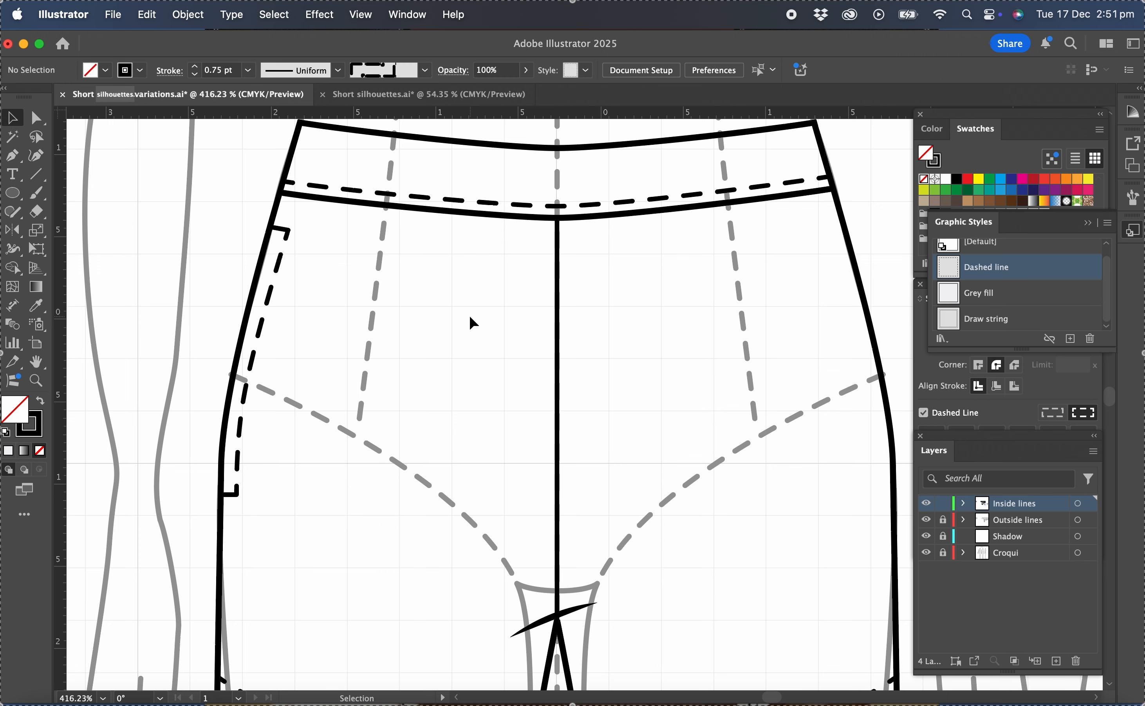
# Reflect a copy of the left pocket stitching across the centre front seam onto the right side seam.
pyautogui.click(262, 330)
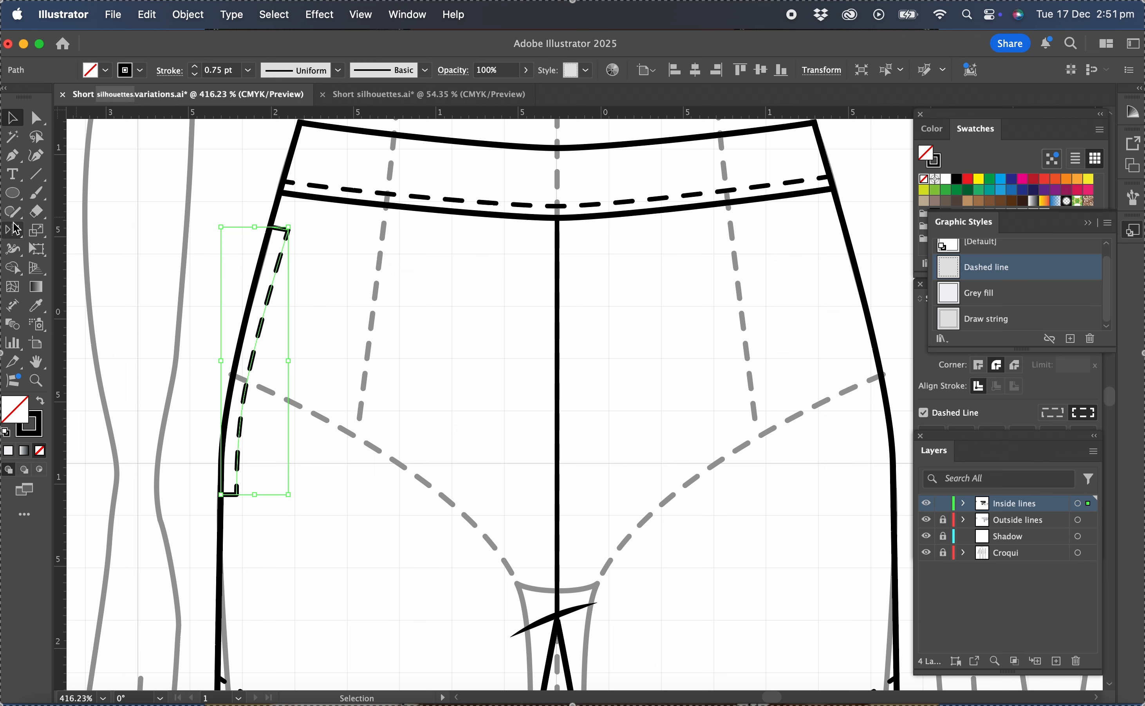
pyautogui.click(14, 234)
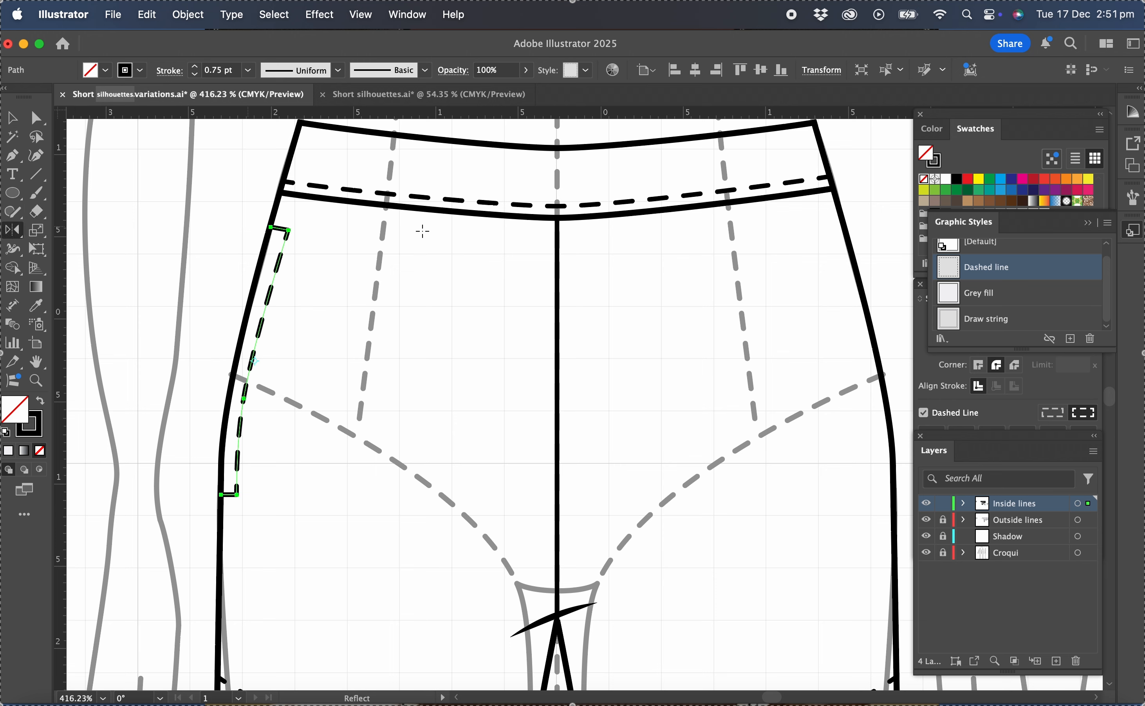
pyautogui.click(557, 249)
pyautogui.moveTo(559, 502); pyautogui.dragTo(558, 494)
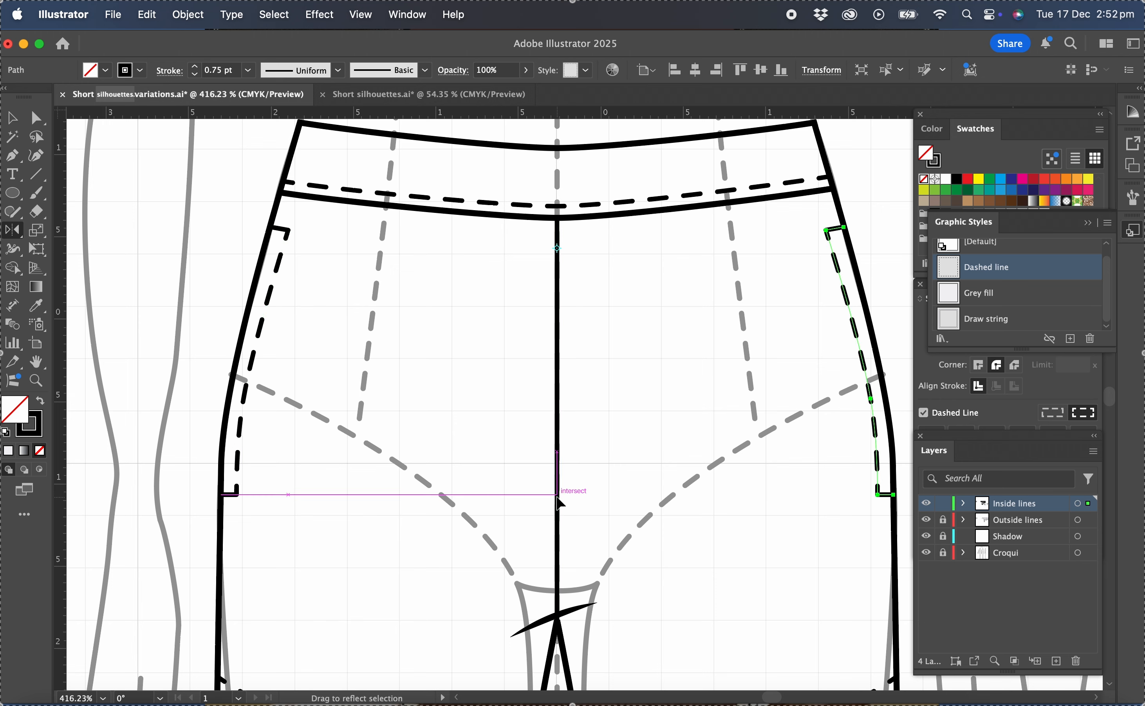
pyautogui.click(13, 118)
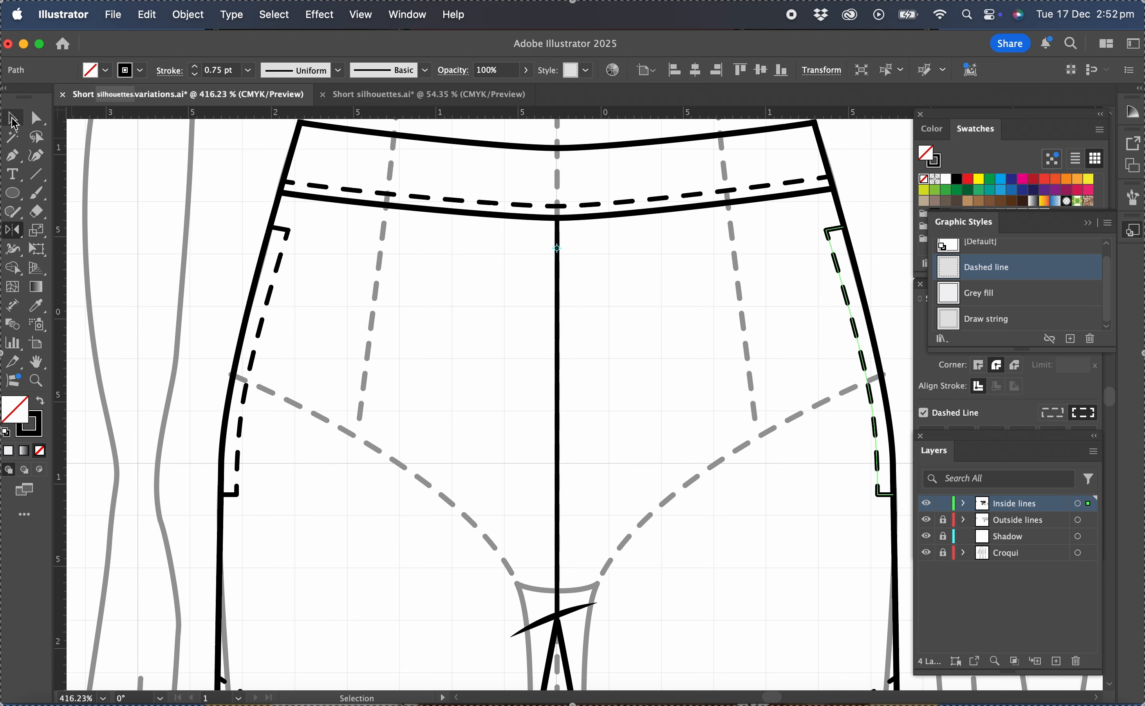
pyautogui.click(437, 316)
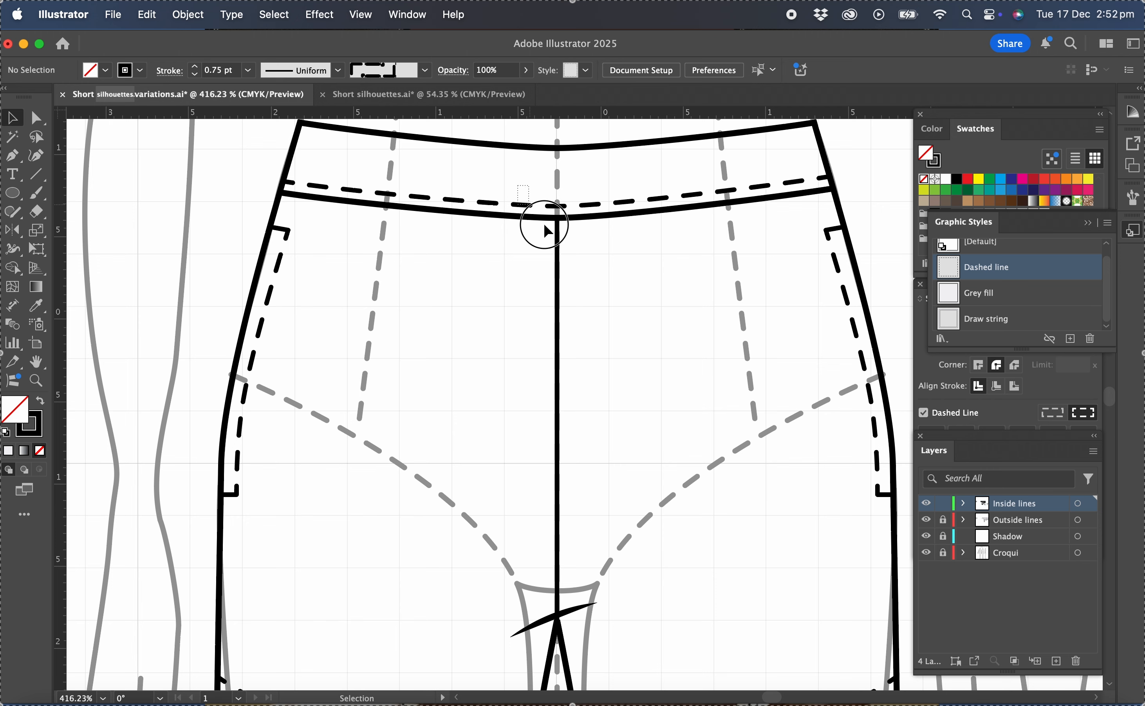
# Set the stroke weight of the waistband seam, its dashed stitching and the centre front seam to 0.75 pt.
pyautogui.click(585, 216)
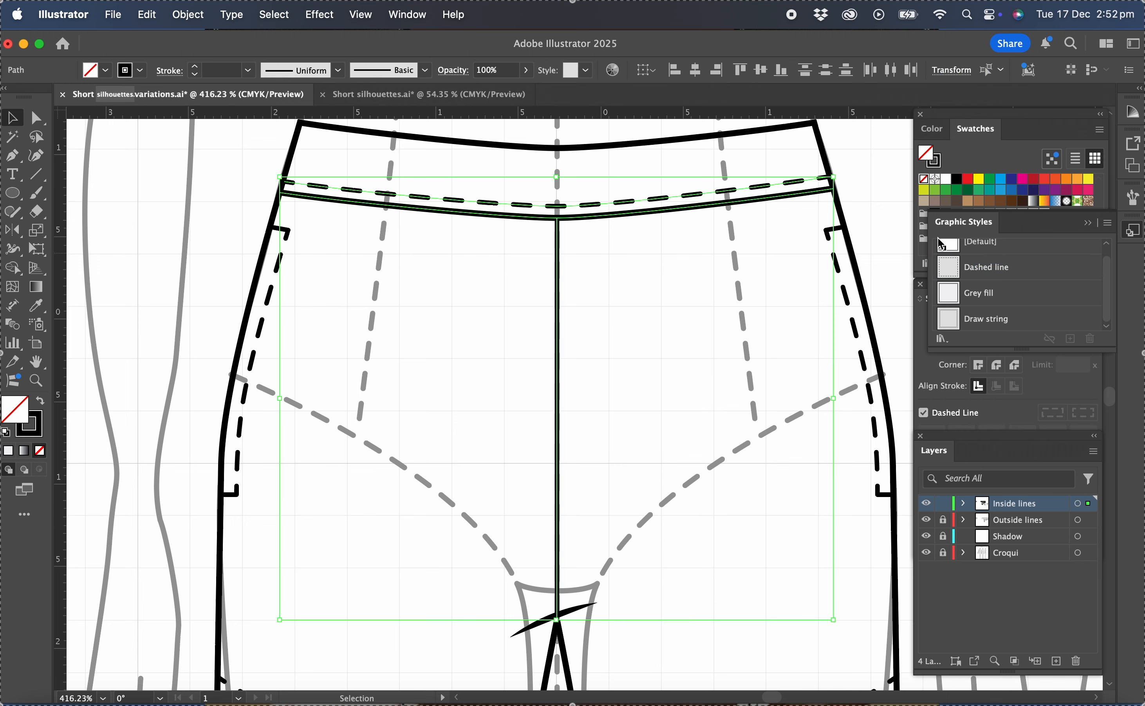
pyautogui.click(924, 329)
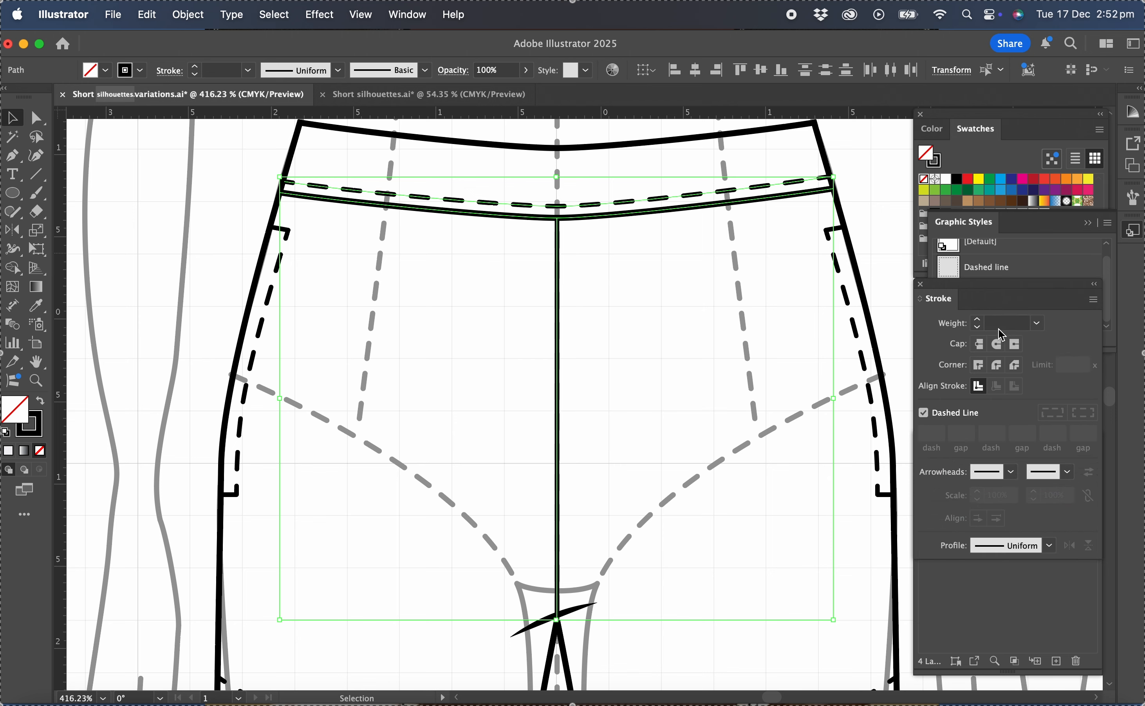
pyautogui.click(1037, 327)
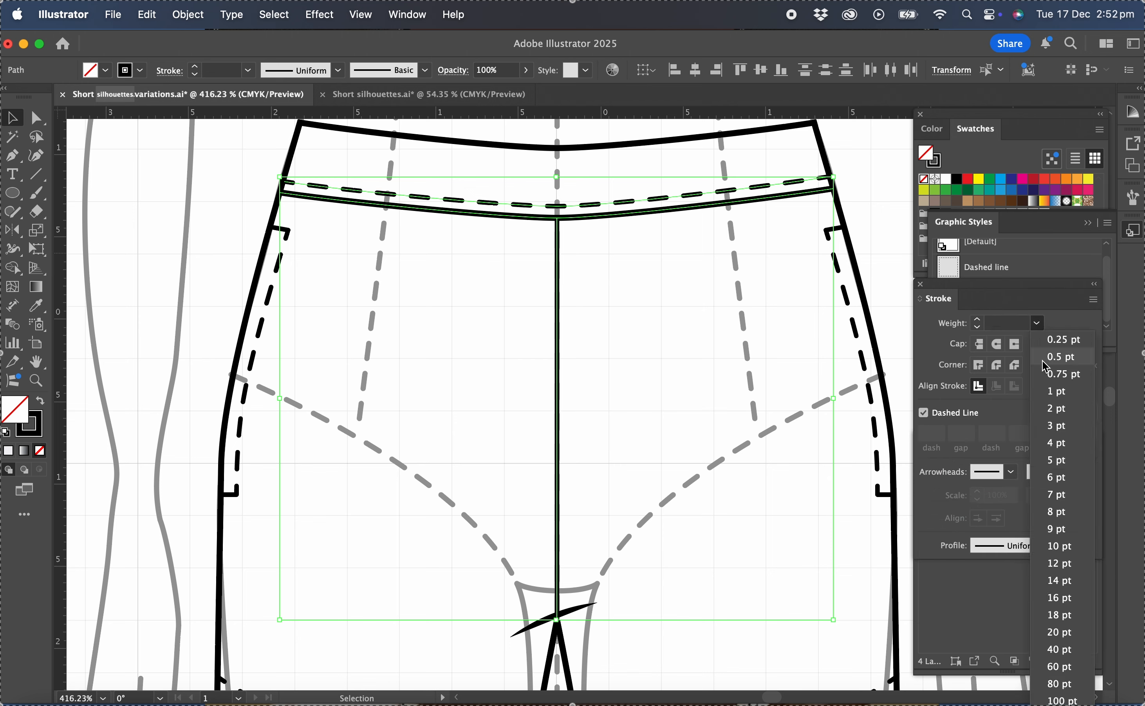
pyautogui.click(1045, 383)
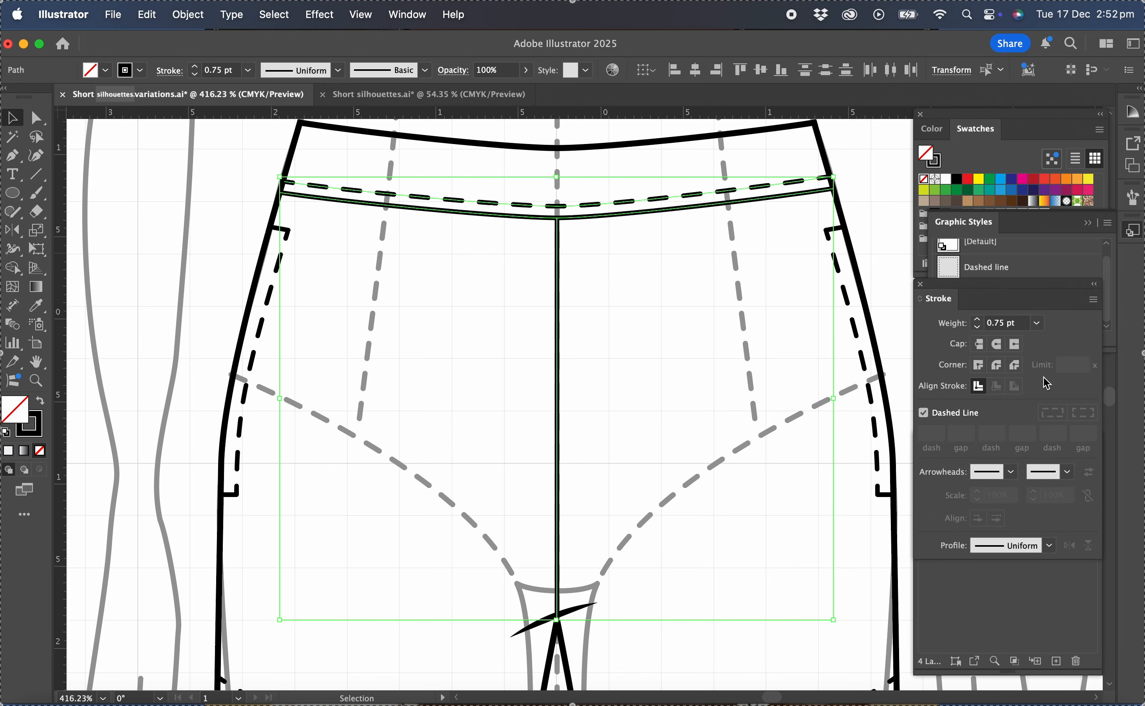
pyautogui.click(696, 312)
# Check the stroke weight and dash settings of both hem stitching lines.
pyautogui.press('super+minus')
pyautogui.scroll(-1, 695, 309)
pyautogui.hscroll(1, 695, 309)
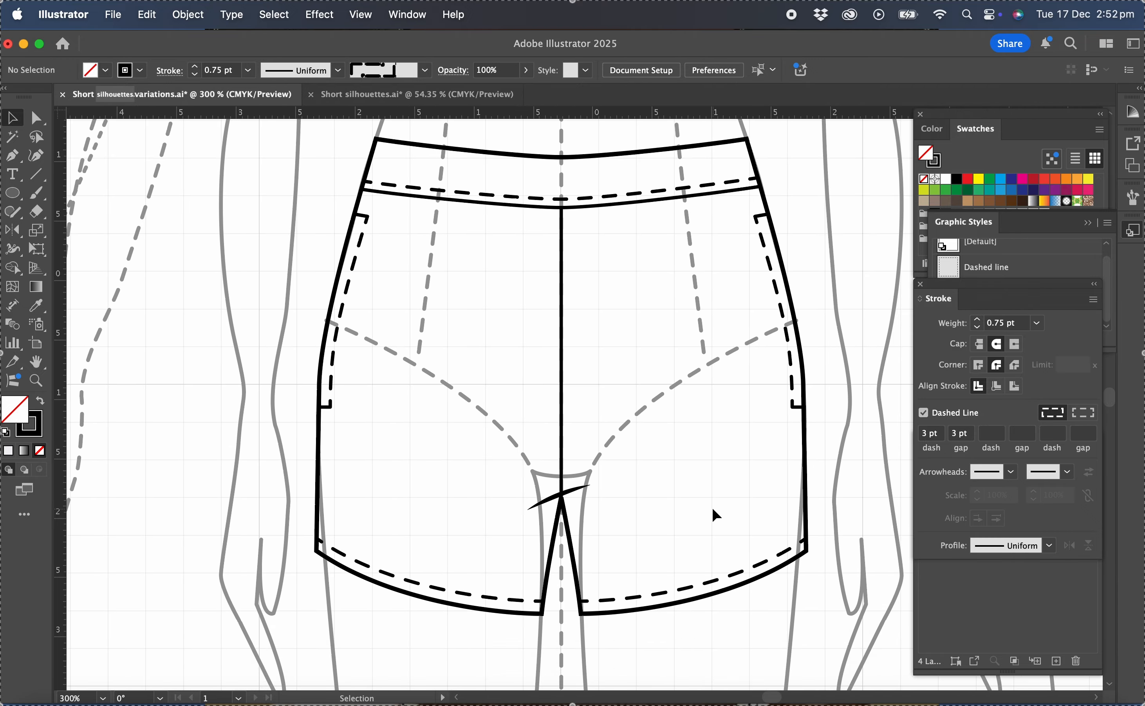
pyautogui.click(714, 585)
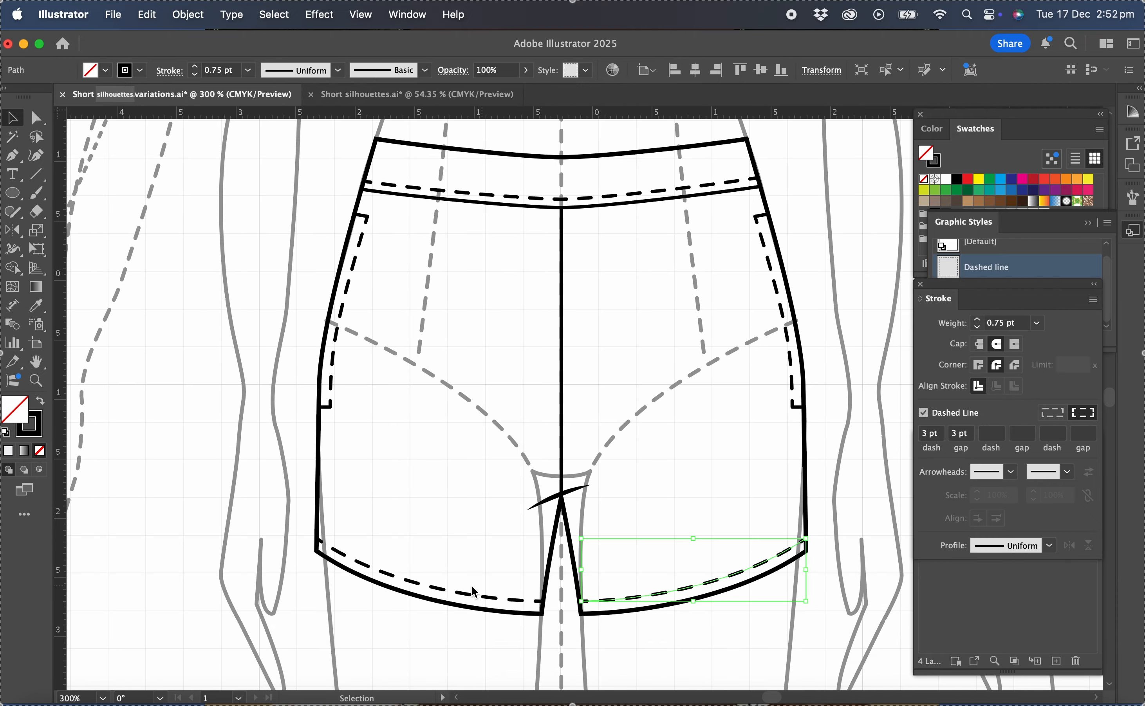
pyautogui.keyDown('shift'); pyautogui.click(465, 599); pyautogui.keyUp('shift')
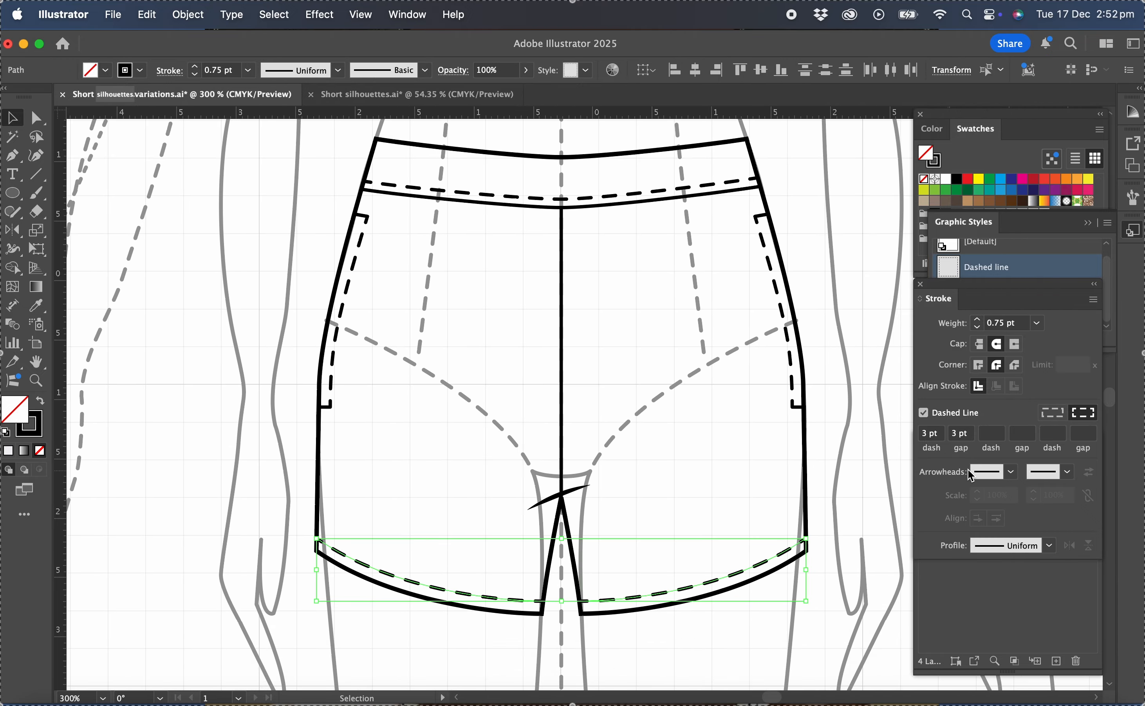
pyautogui.click(729, 428)
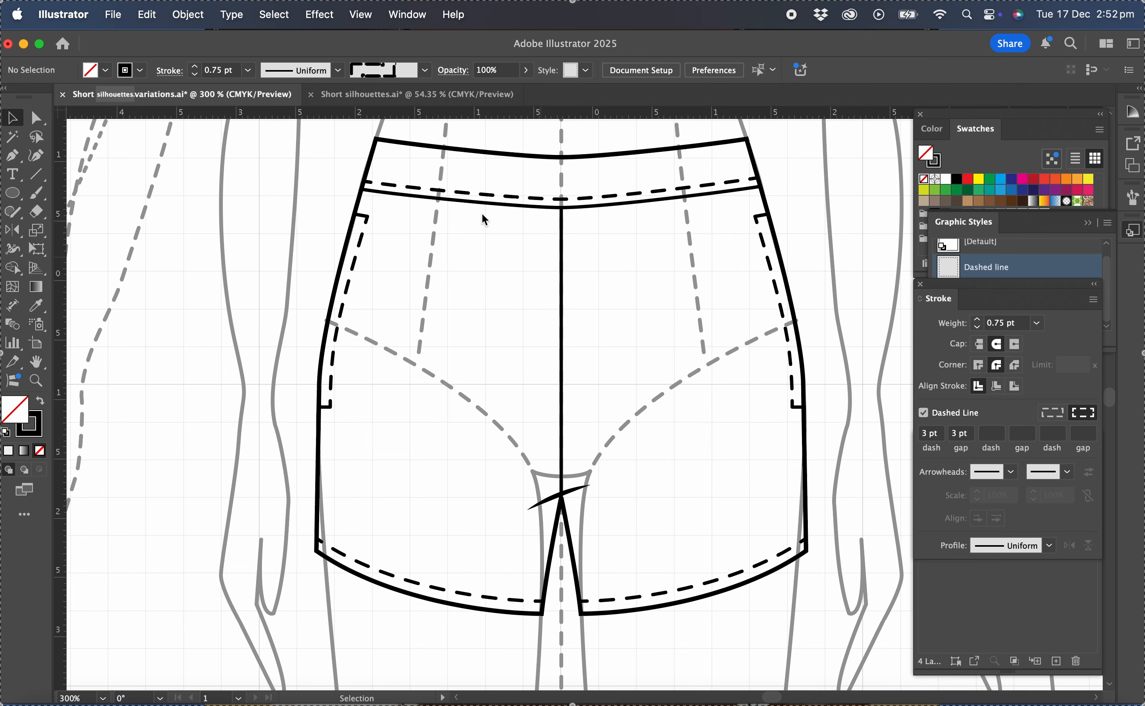
# Draw a short curved gather line about 0.2 cm long with a 0.5 pt stroke, starting at the waistband seam near the left pocket.
pyautogui.scroll(6, 474, 214)
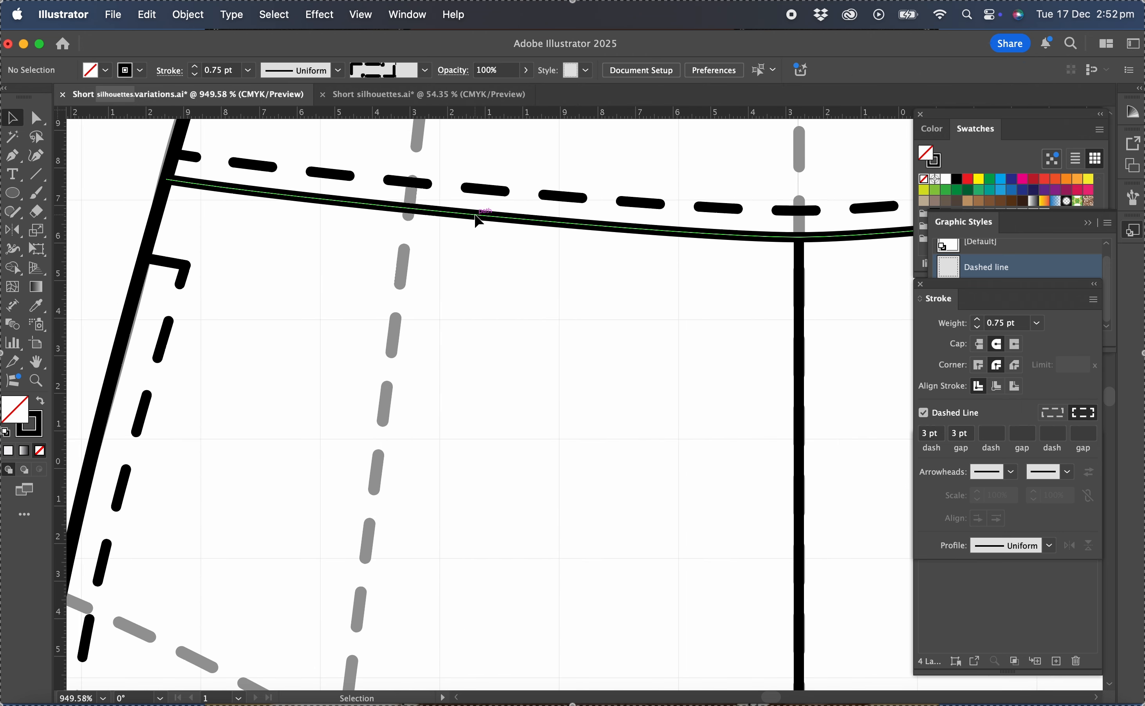
pyautogui.click(1037, 323)
pyautogui.click(1053, 362)
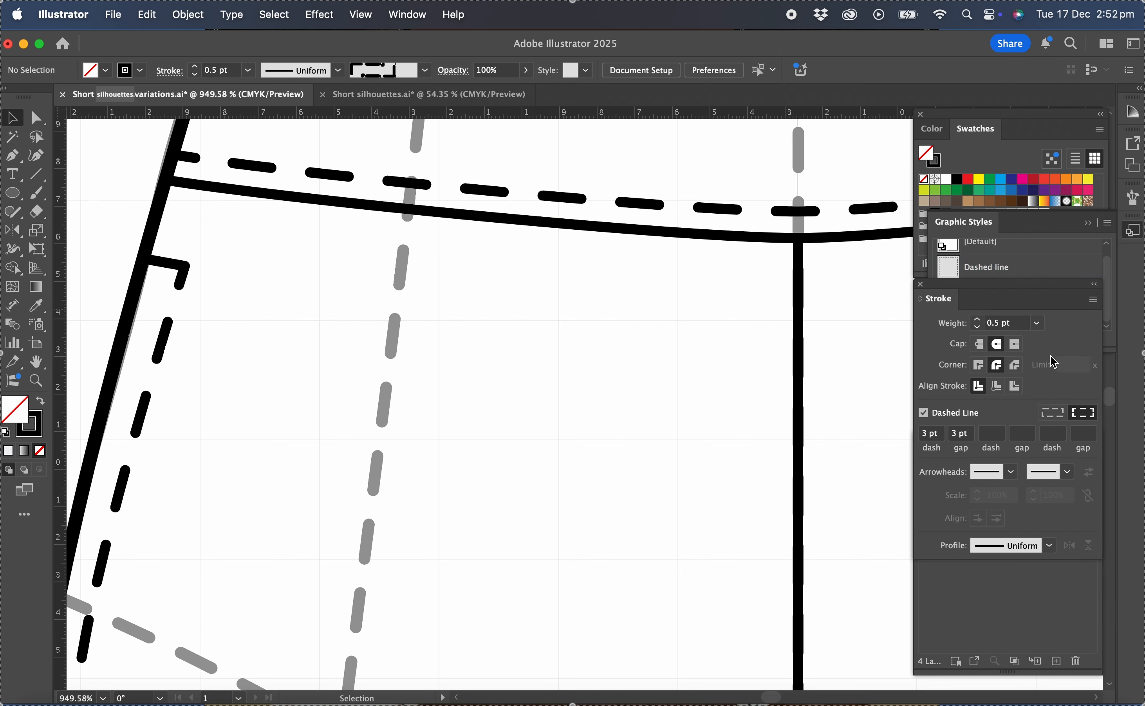
pyautogui.click(12, 155)
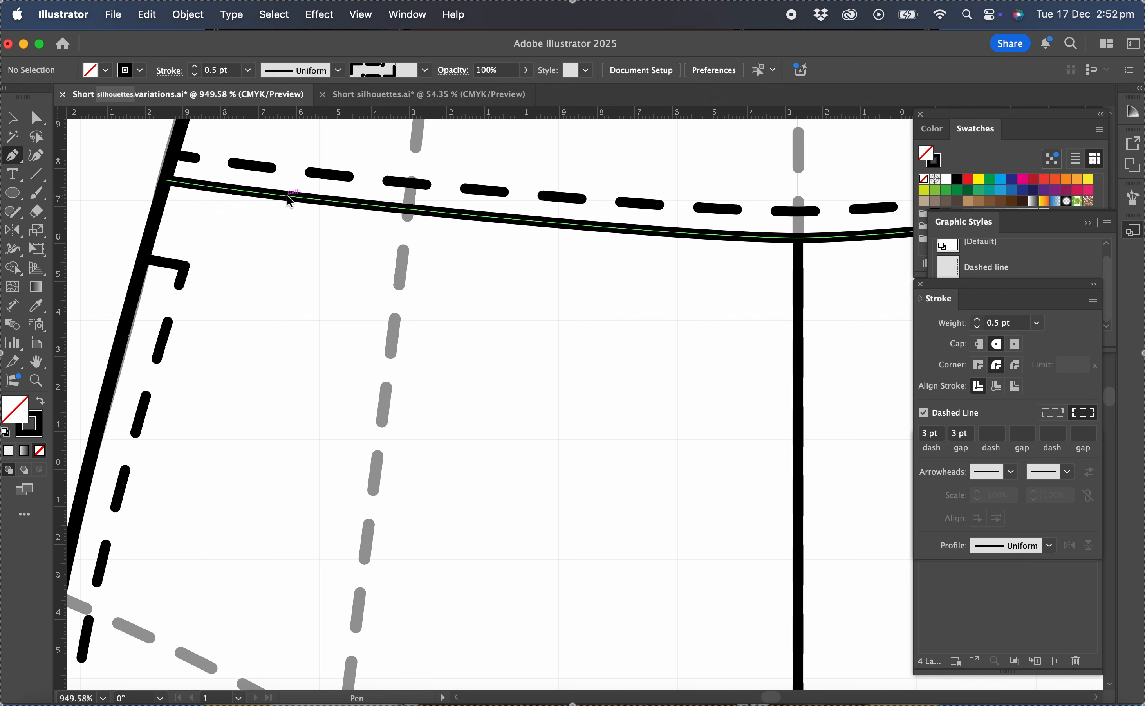
pyautogui.moveTo(287, 196); pyautogui.dragTo(277, 213)
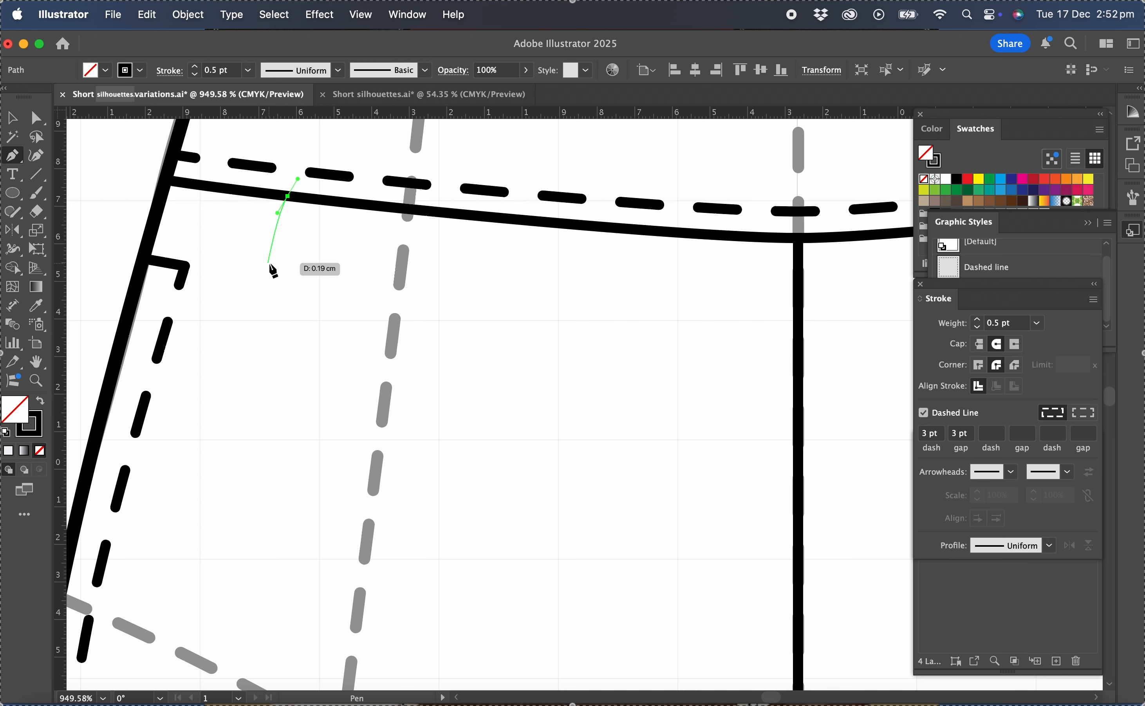
pyautogui.moveTo(270, 263); pyautogui.dragTo(270, 283)
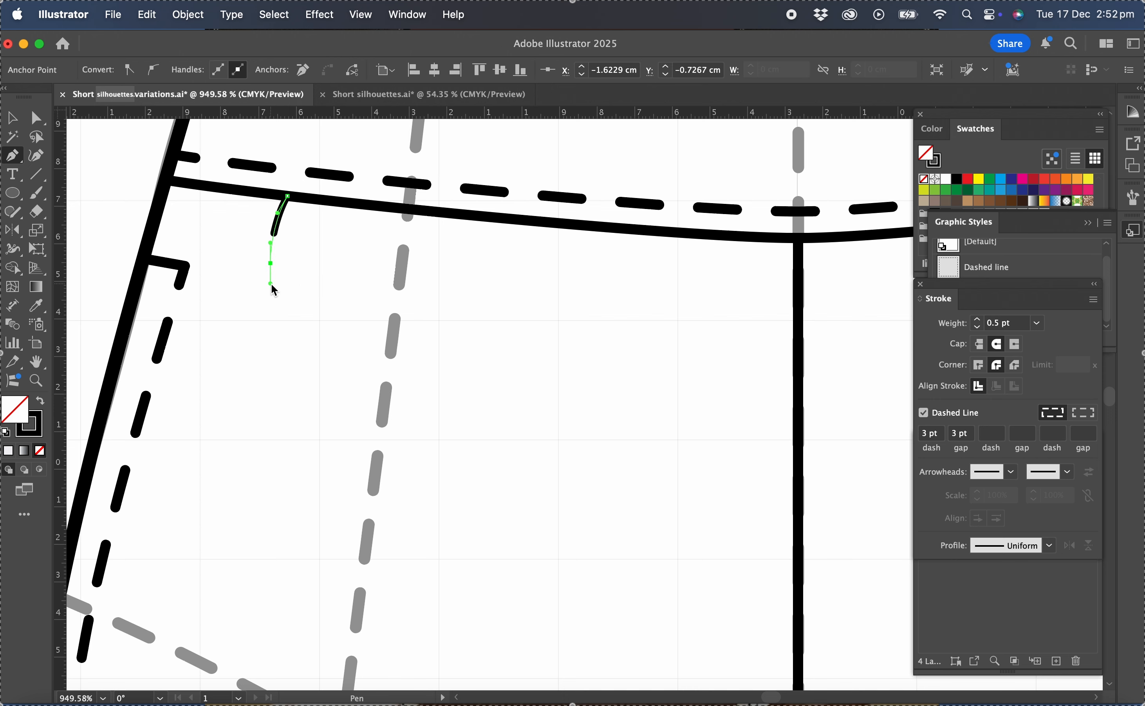
pyautogui.keyDown('super'); pyautogui.click(362, 263); pyautogui.keyUp('super')
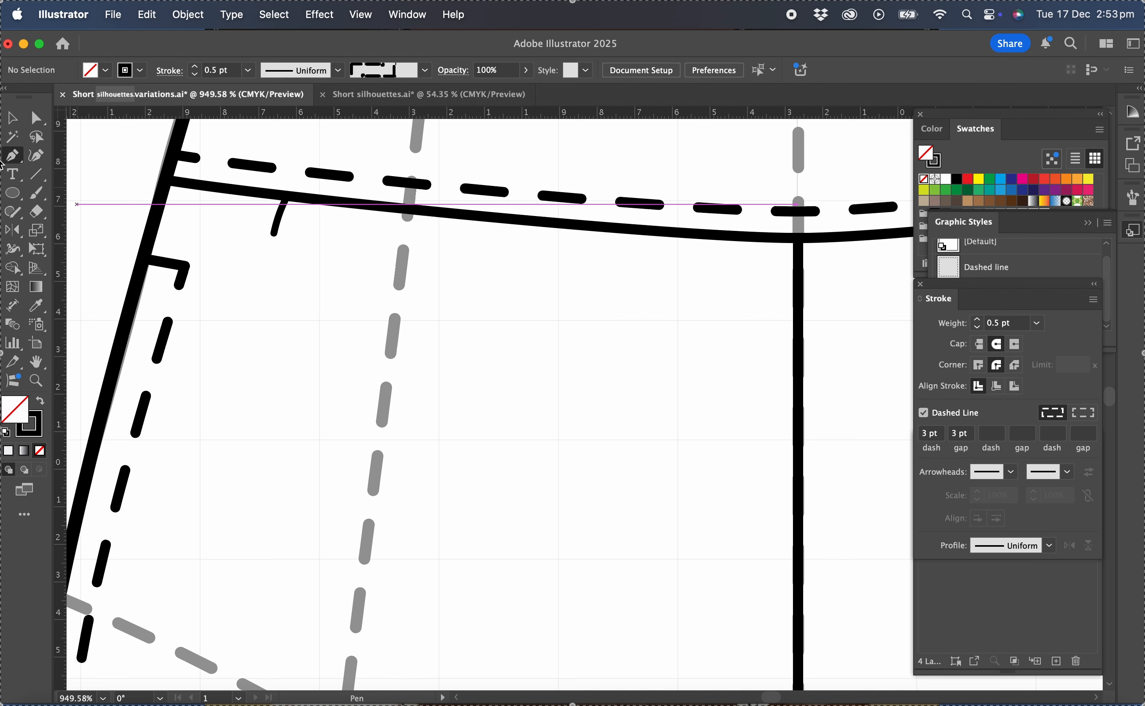
# Make the new gather line near the left pocket solid by turning off its dashed stroke.
pyautogui.press('v')
pyautogui.click(276, 225)
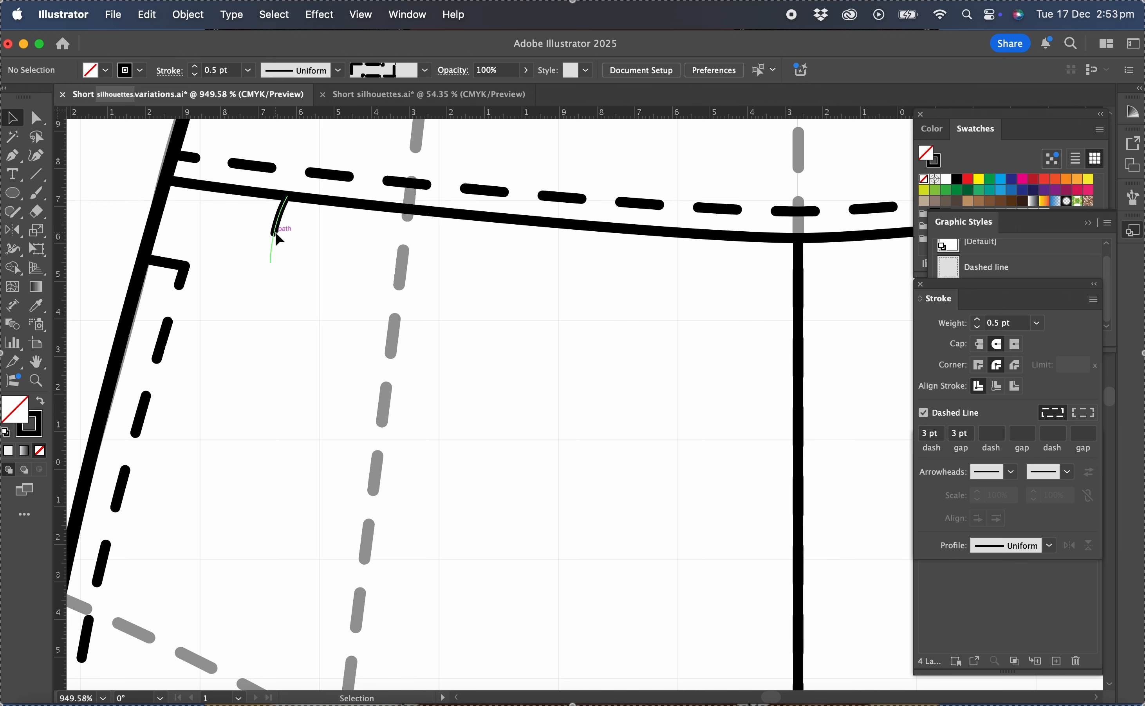
pyautogui.click(923, 414)
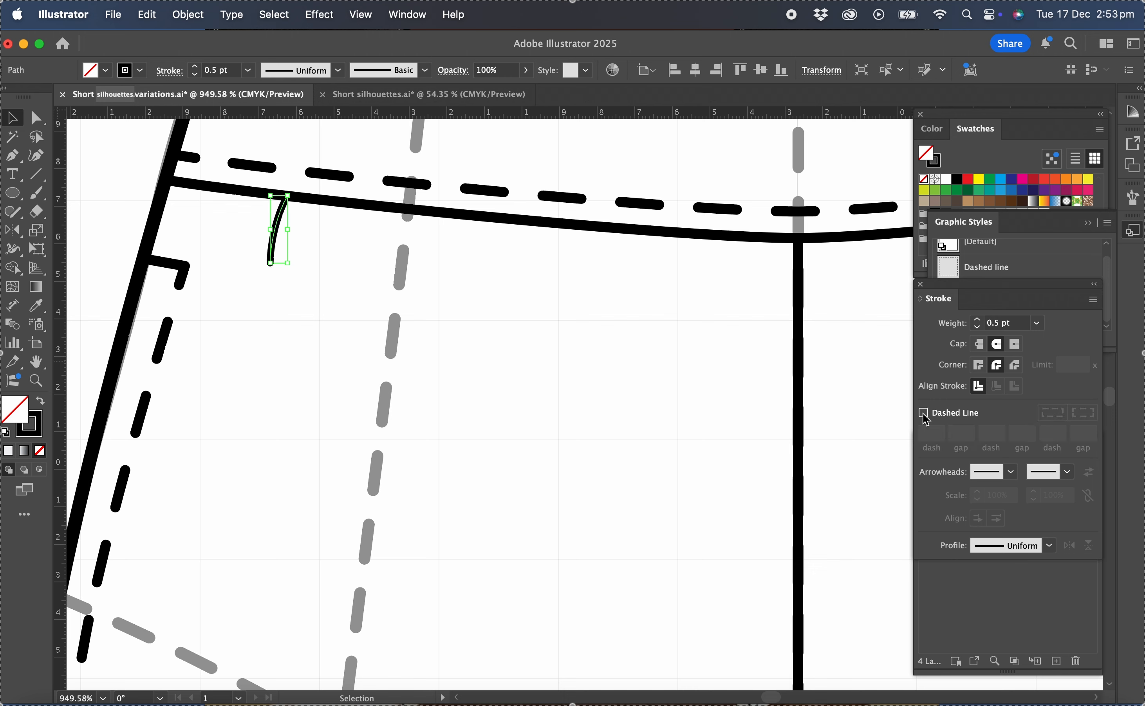
pyautogui.click(378, 353)
# Draw a hooked gather line over the croqui's left dashed princess line and a short one below the waistband seam nearer centre front.
pyautogui.click(12, 155)
pyautogui.moveTo(427, 233); pyautogui.dragTo(425, 197)
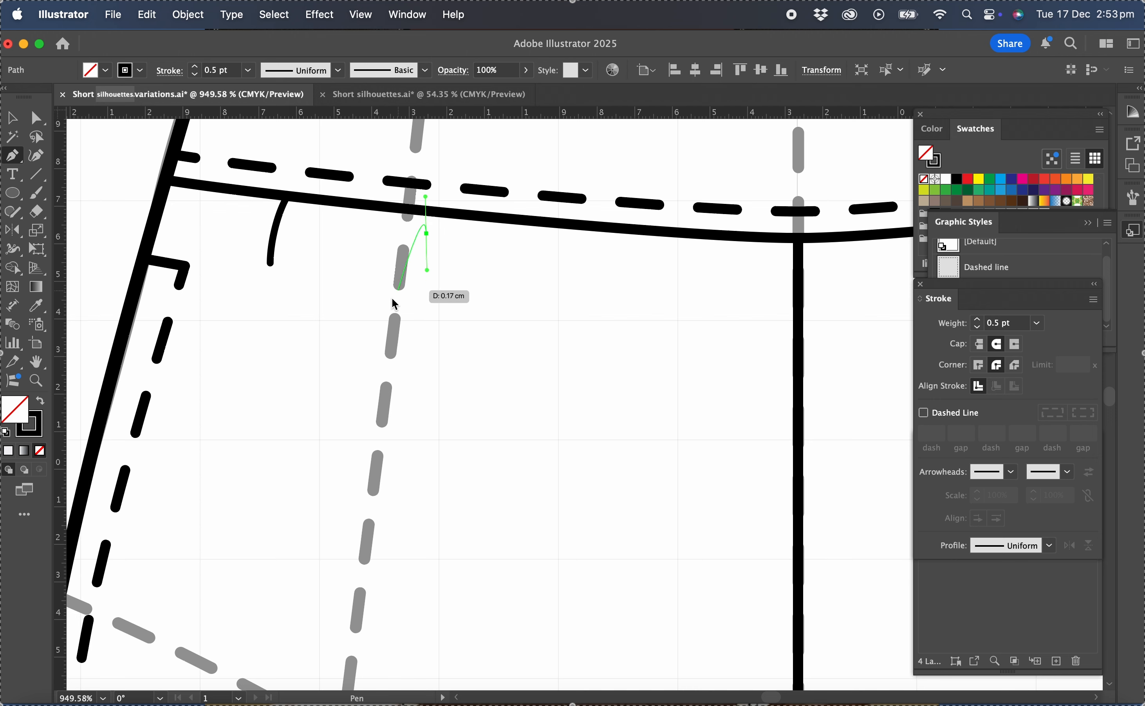
pyautogui.moveTo(390, 302); pyautogui.dragTo(377, 396)
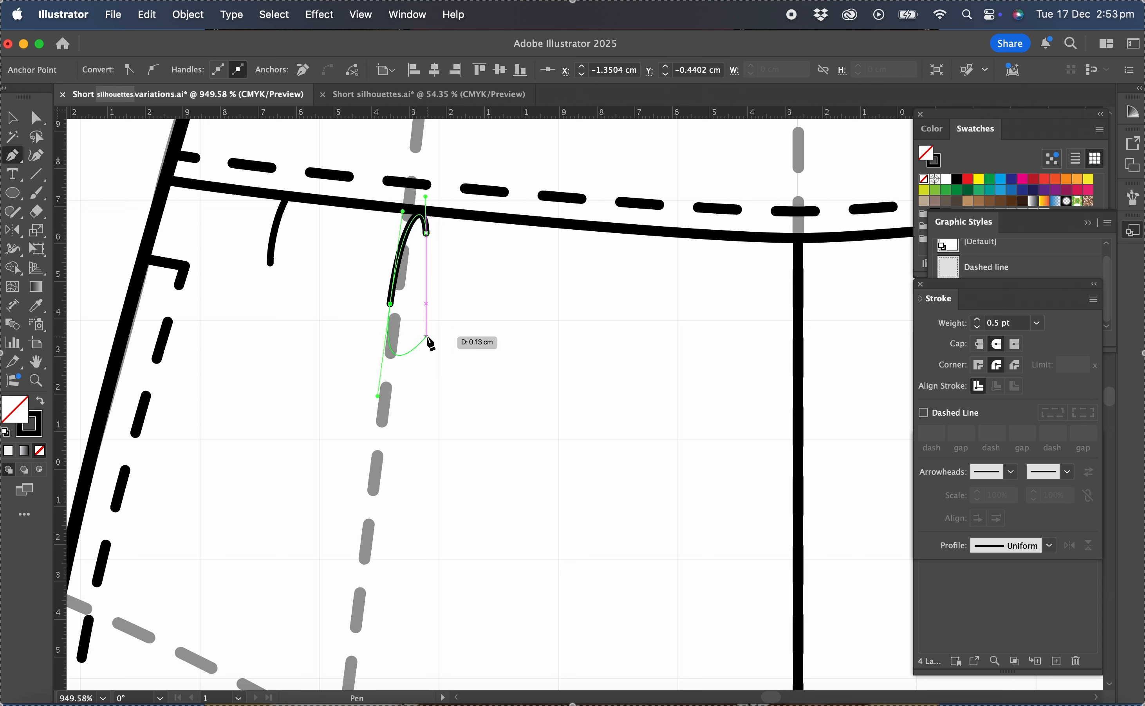
pyautogui.keyDown('super'); pyautogui.click(486, 307); pyautogui.keyUp('super')
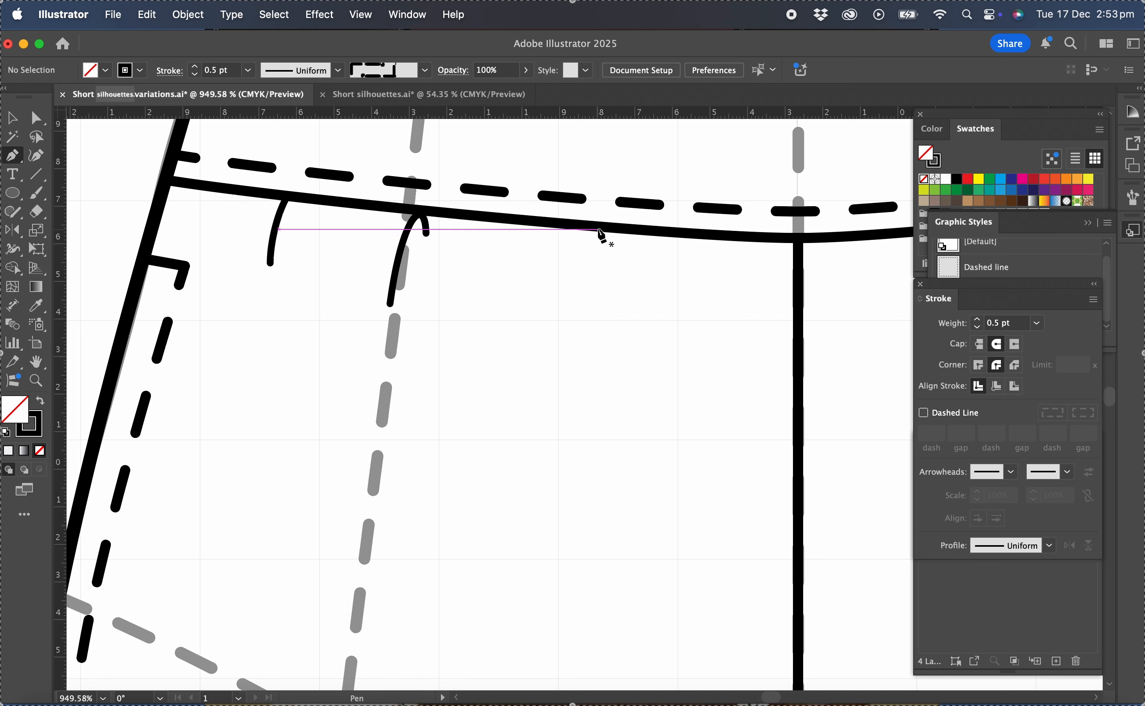
pyautogui.moveTo(598, 228); pyautogui.dragTo(591, 292)
pyautogui.click(12, 117)
pyautogui.click(290, 367)
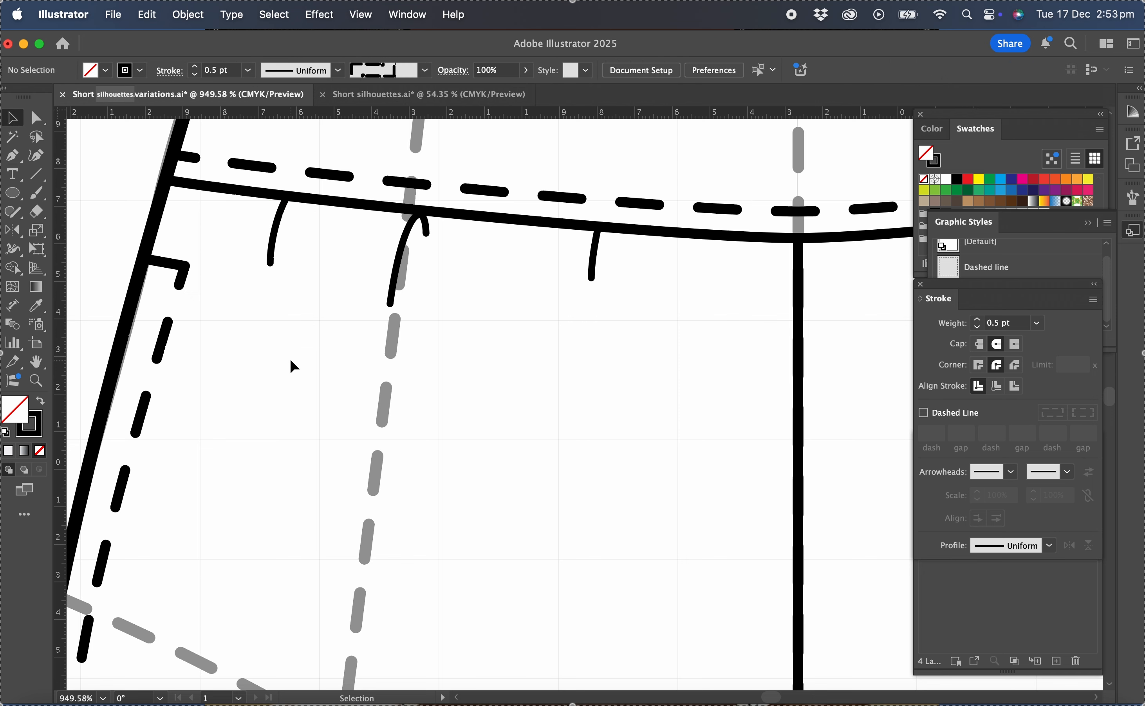
# Apply the triangular tapered width profile to the two outer gather lines.
pyautogui.click(274, 253)
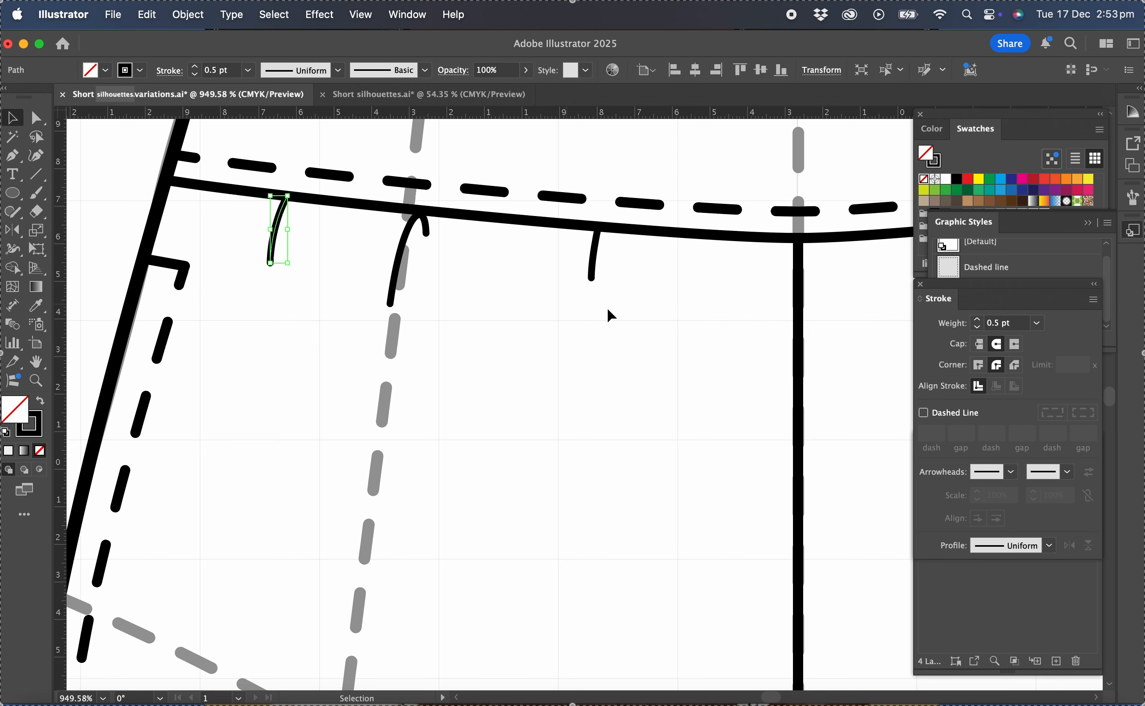
pyautogui.keyDown('shift'); pyautogui.click(594, 276); pyautogui.keyUp('shift')
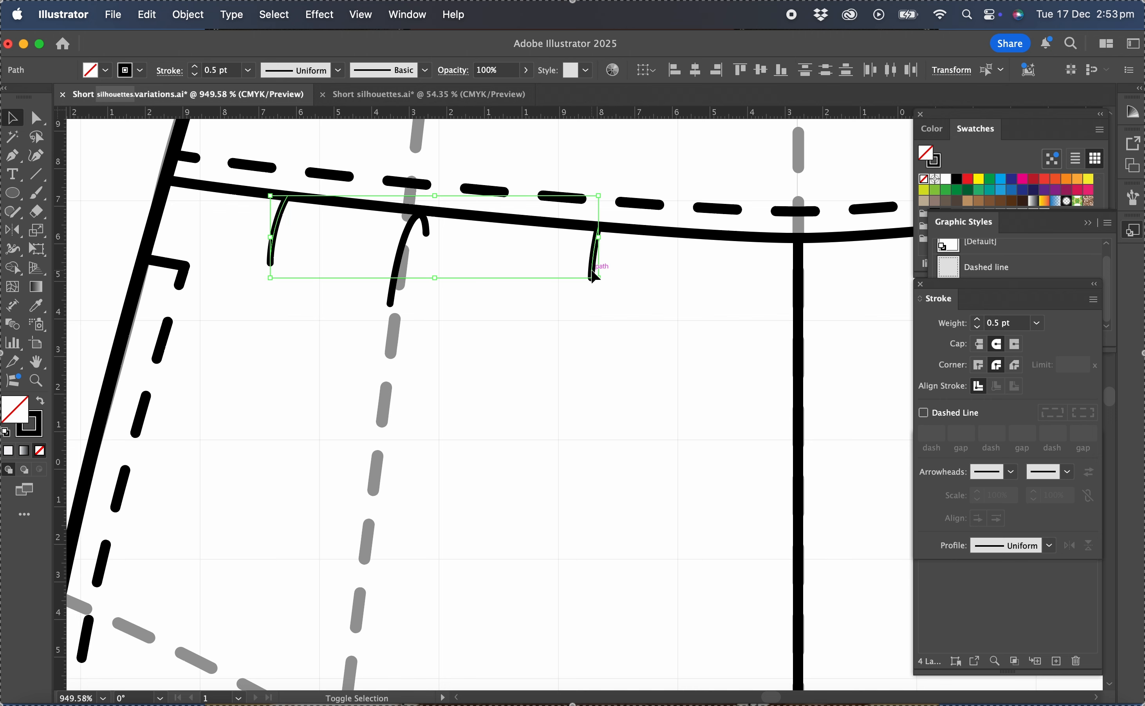
pyautogui.click(1052, 549)
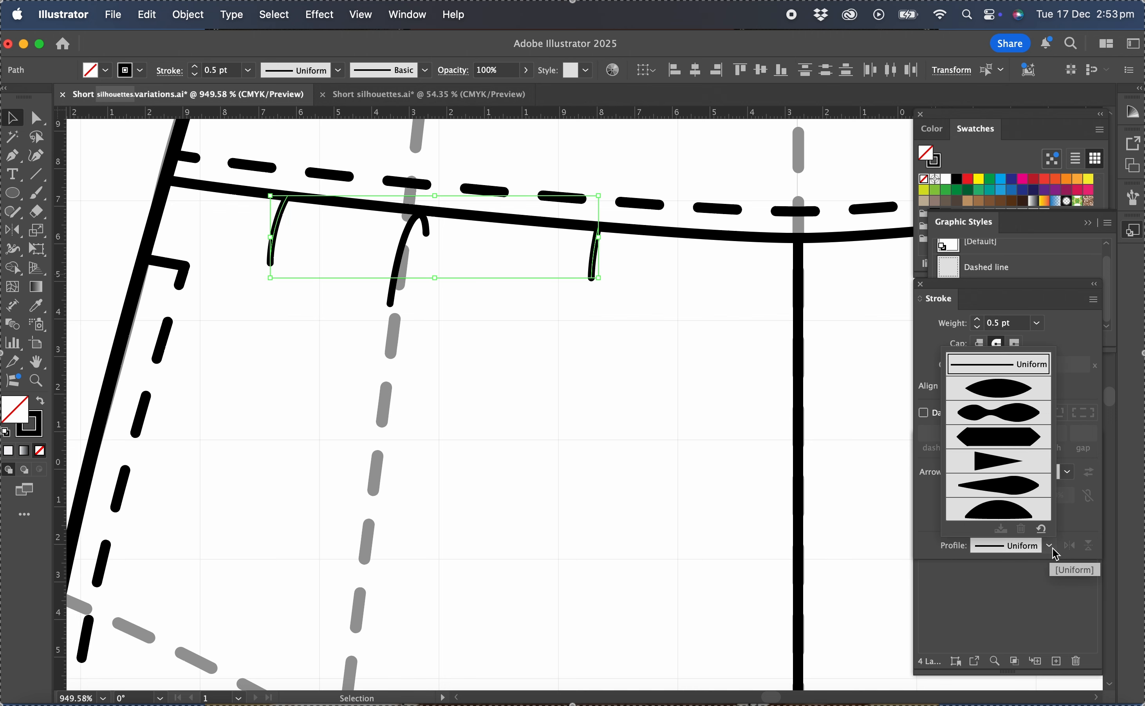
pyautogui.click(998, 462)
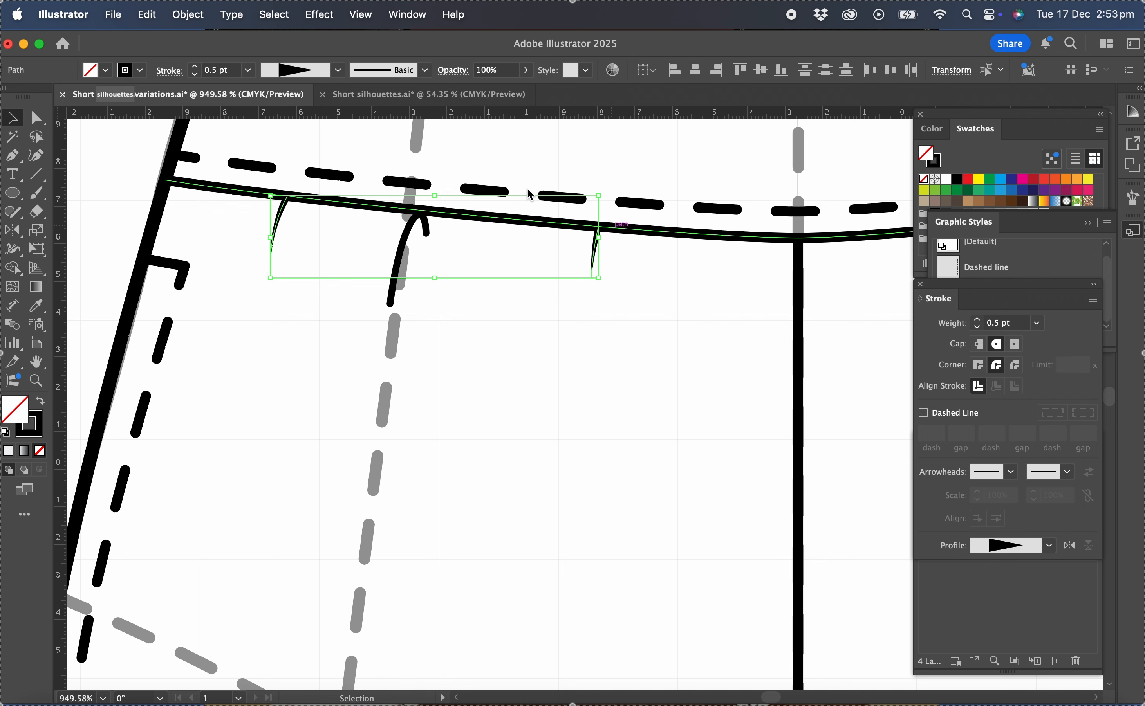
# Apply the ellipse-shaped width profile, tapered at both ends, to the hooked middle gather line.
pyautogui.click(405, 247)
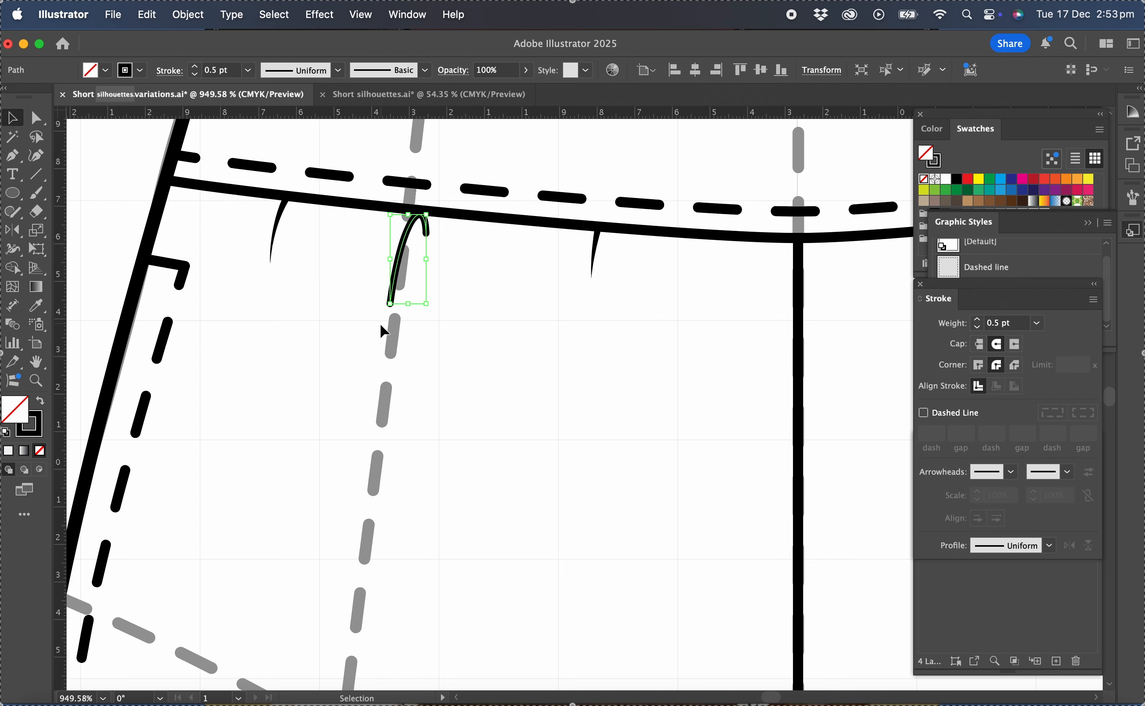
pyautogui.click(1049, 546)
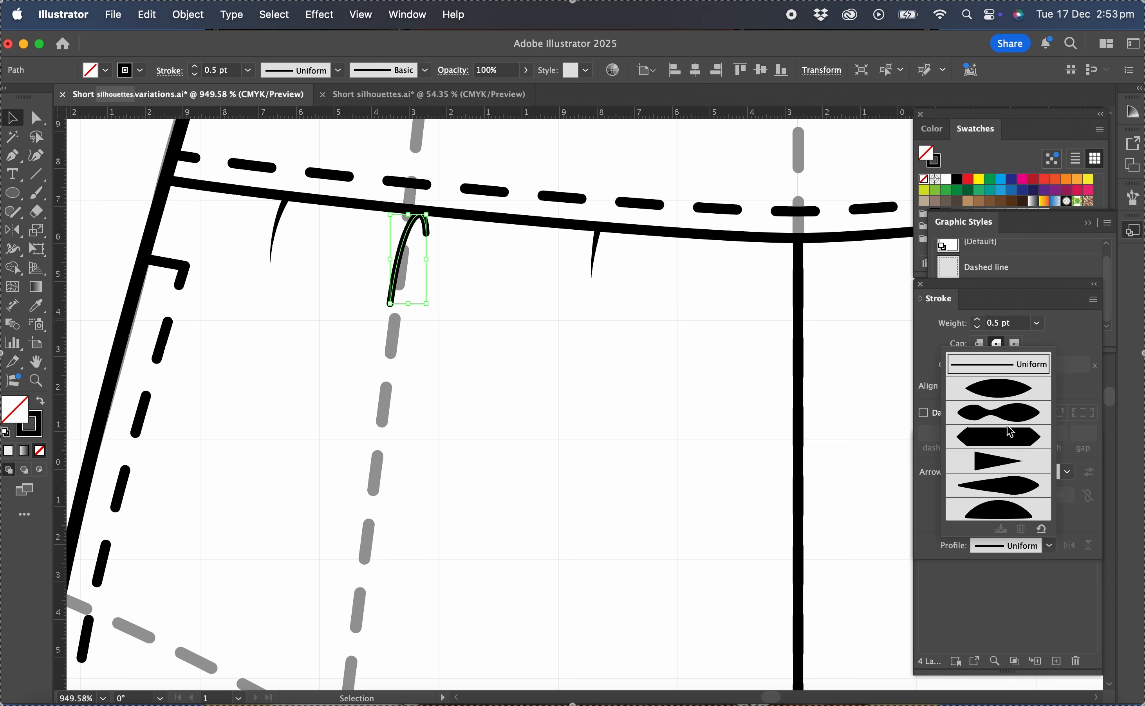
pyautogui.click(1020, 391)
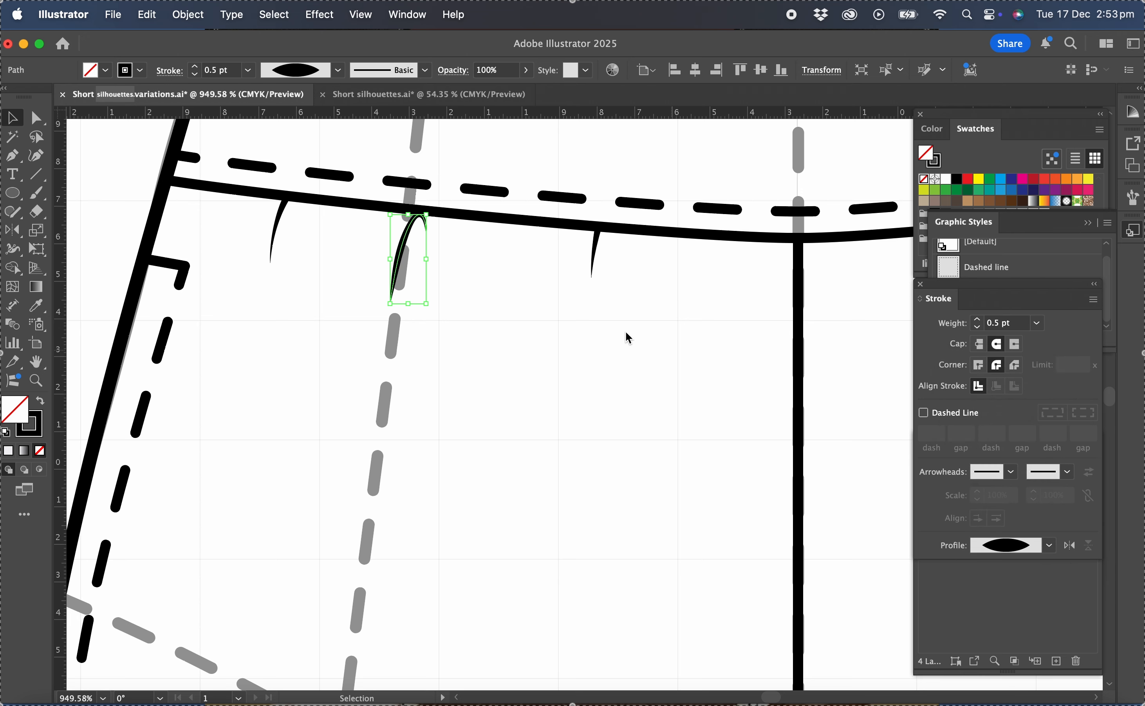
pyautogui.click(625, 330)
# Reflect a copy of the three left gather lines across the centre front seam onto the right side.
pyautogui.scroll(-3, 624, 330)
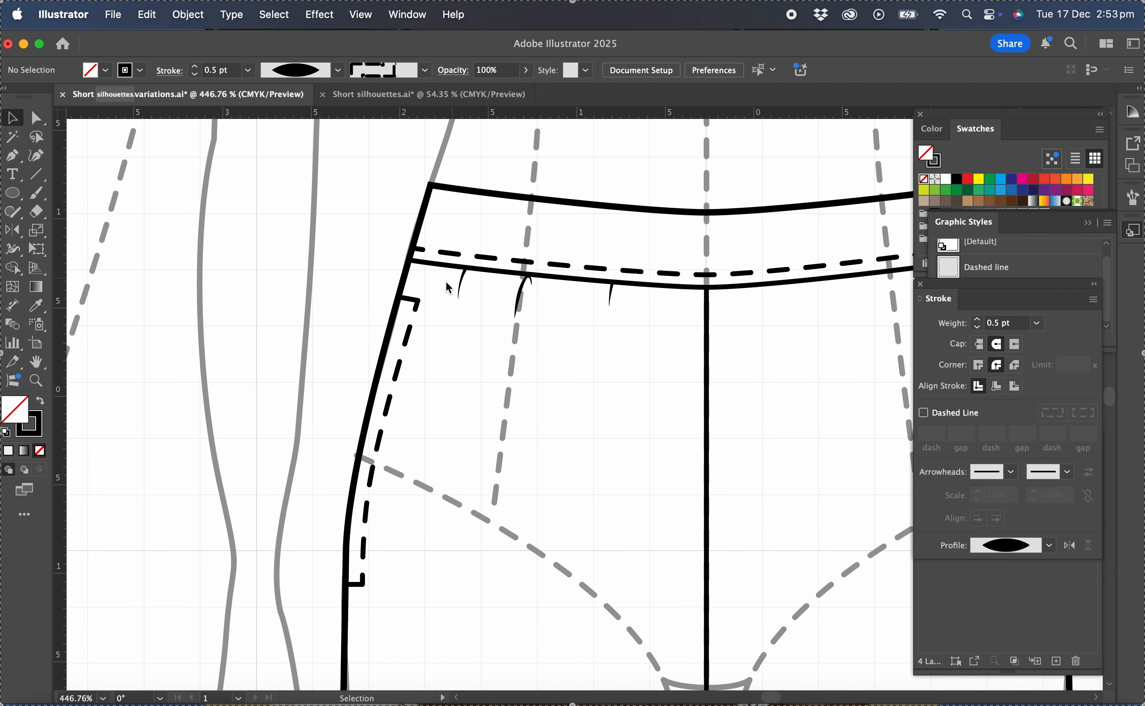
pyautogui.moveTo(610, 345); pyautogui.dragTo(611, 346)
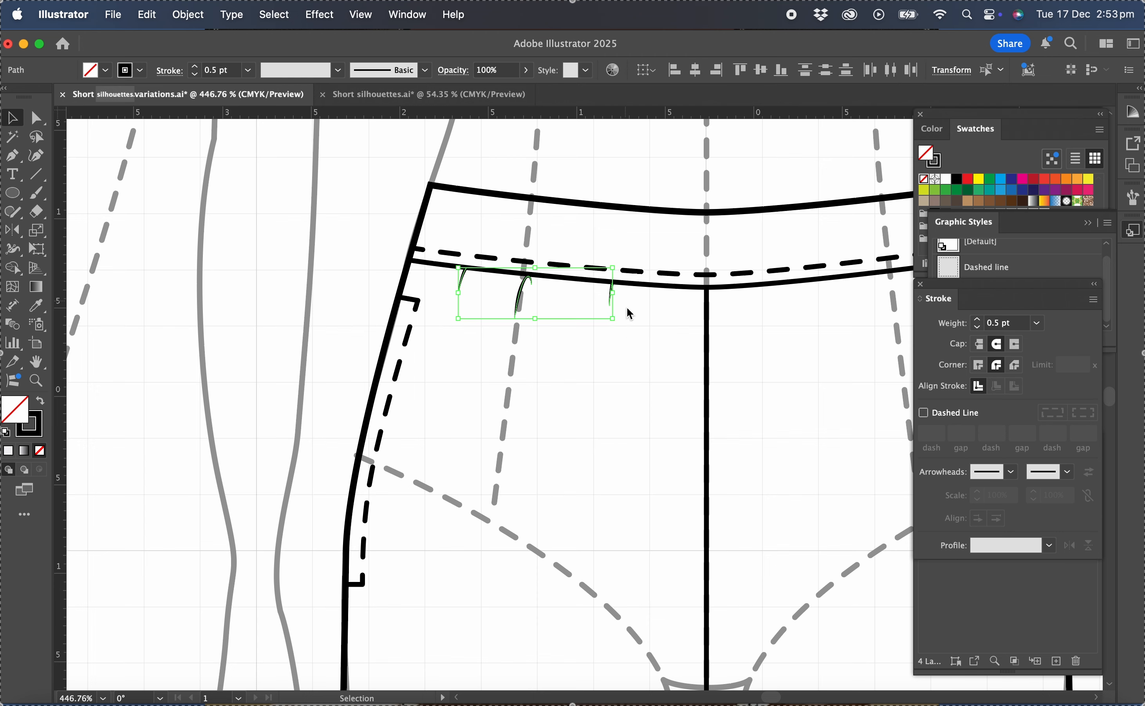
pyautogui.hscroll(5, 644, 324)
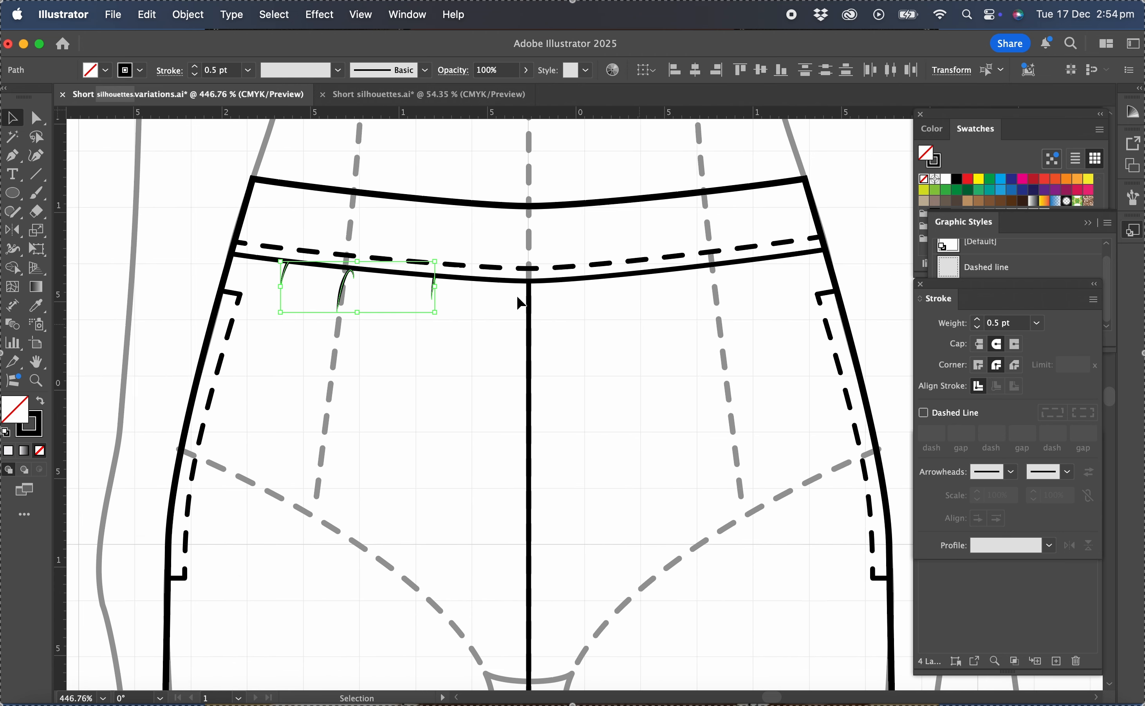
pyautogui.click(12, 230)
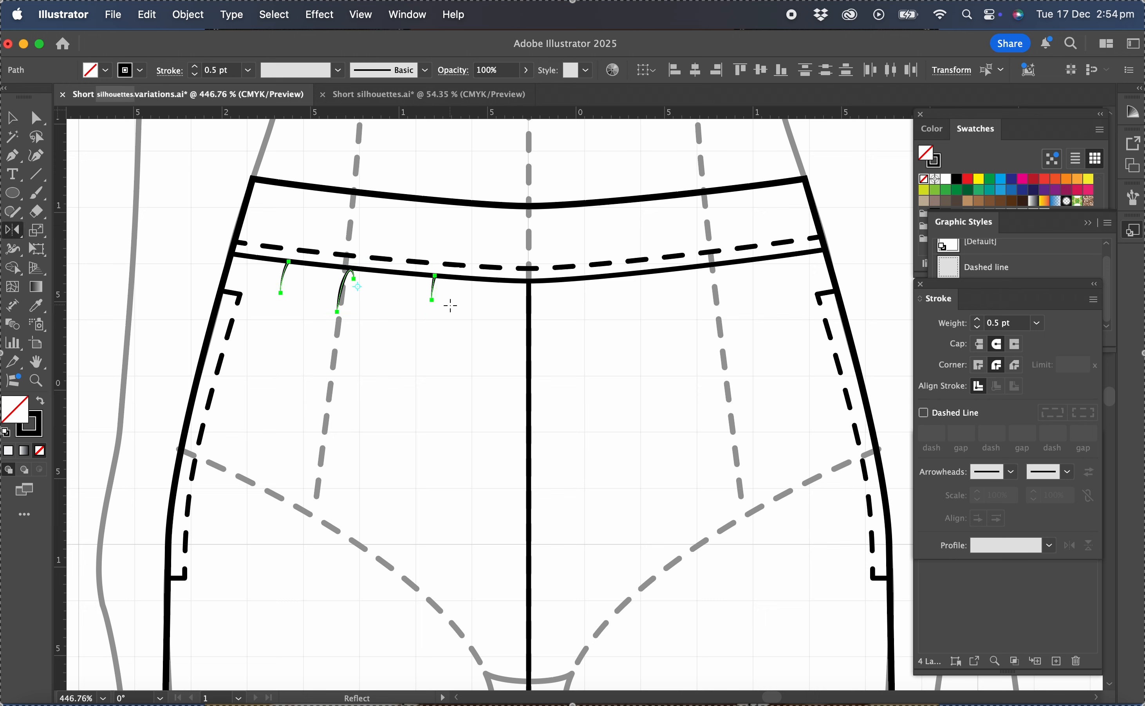
pyautogui.click(528, 299)
pyautogui.moveTo(531, 515); pyautogui.dragTo(530, 509)
pyautogui.click(13, 117)
pyautogui.click(577, 347)
pyautogui.scroll(-3, 577, 347)
pyautogui.scroll(-3, 577, 346)
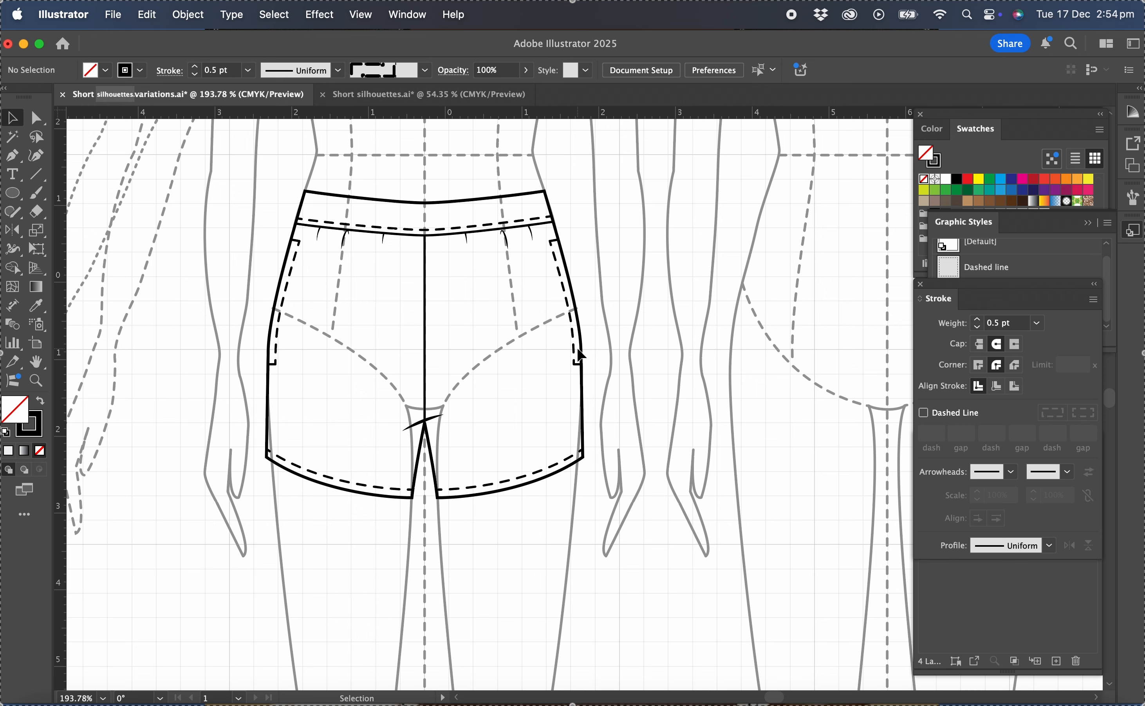
# Unlock the Outside lines layer and nudge both hem edges with their dashed stitching slightly upward to shorten the shorts.
pyautogui.click(1008, 610)
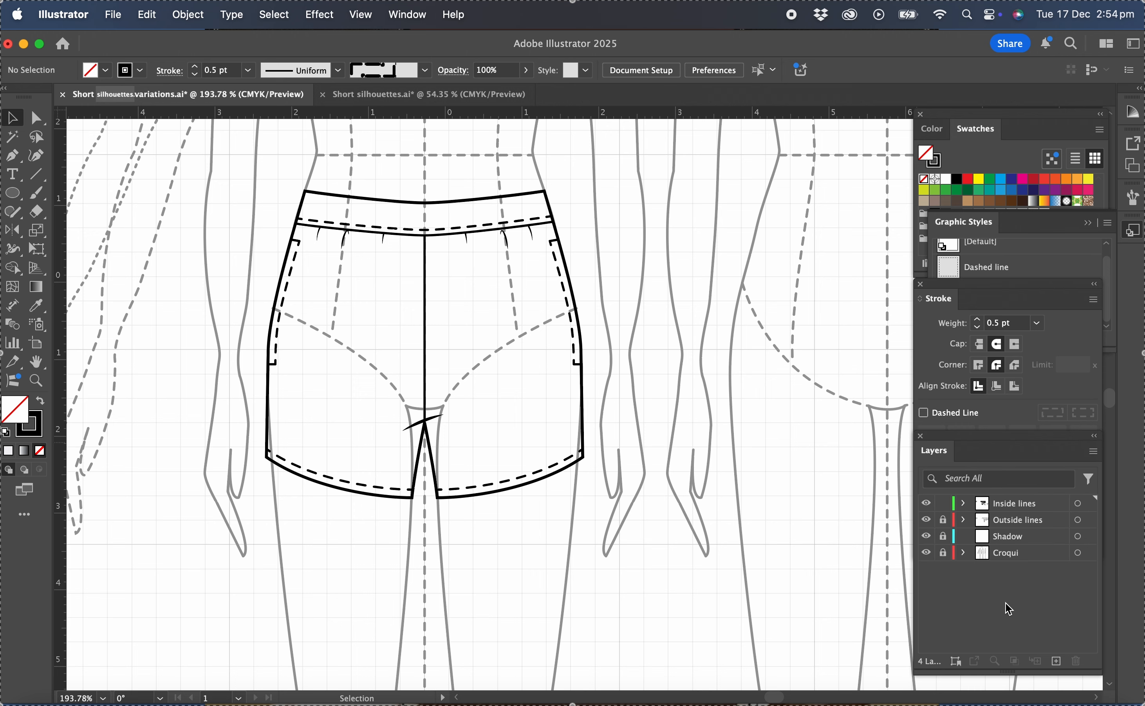
pyautogui.click(944, 520)
pyautogui.press('a')
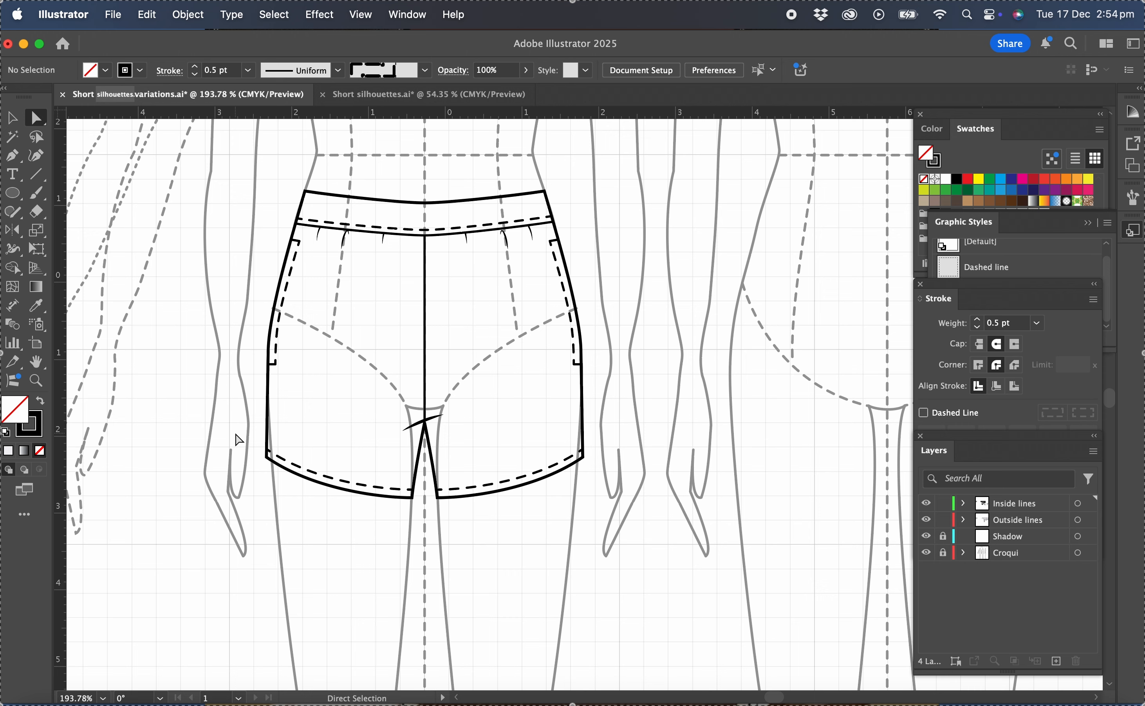
pyautogui.moveTo(240, 445); pyautogui.dragTo(688, 535)
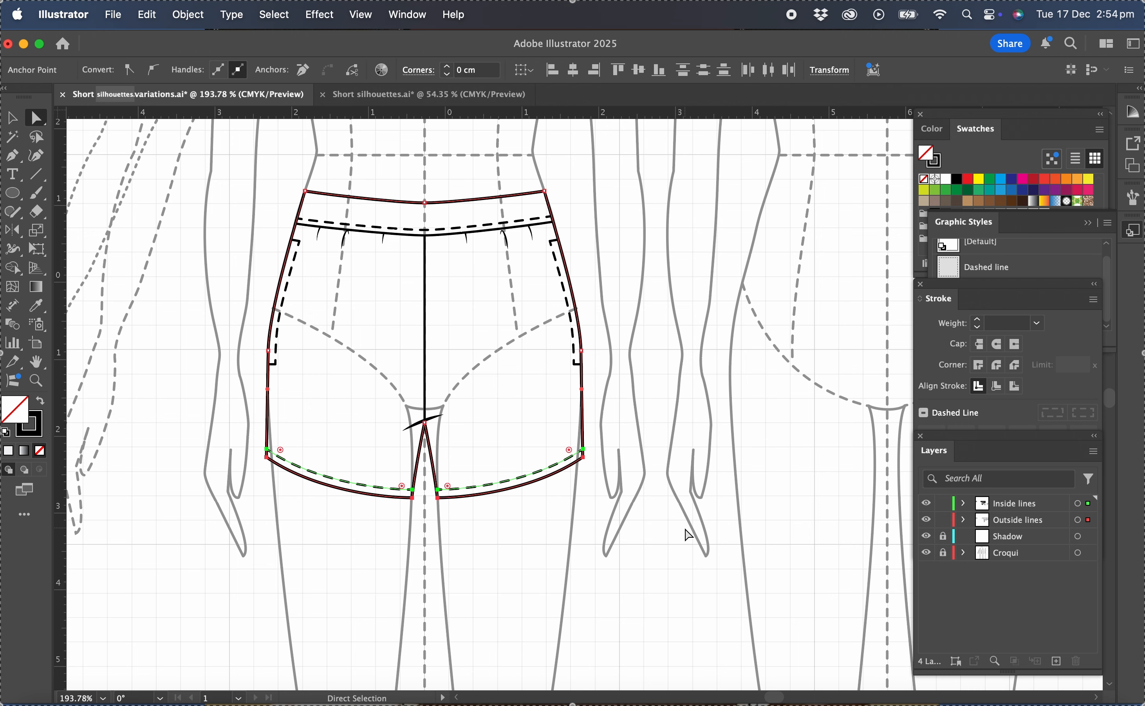
pyautogui.press('Up')
pyautogui.press('Up')
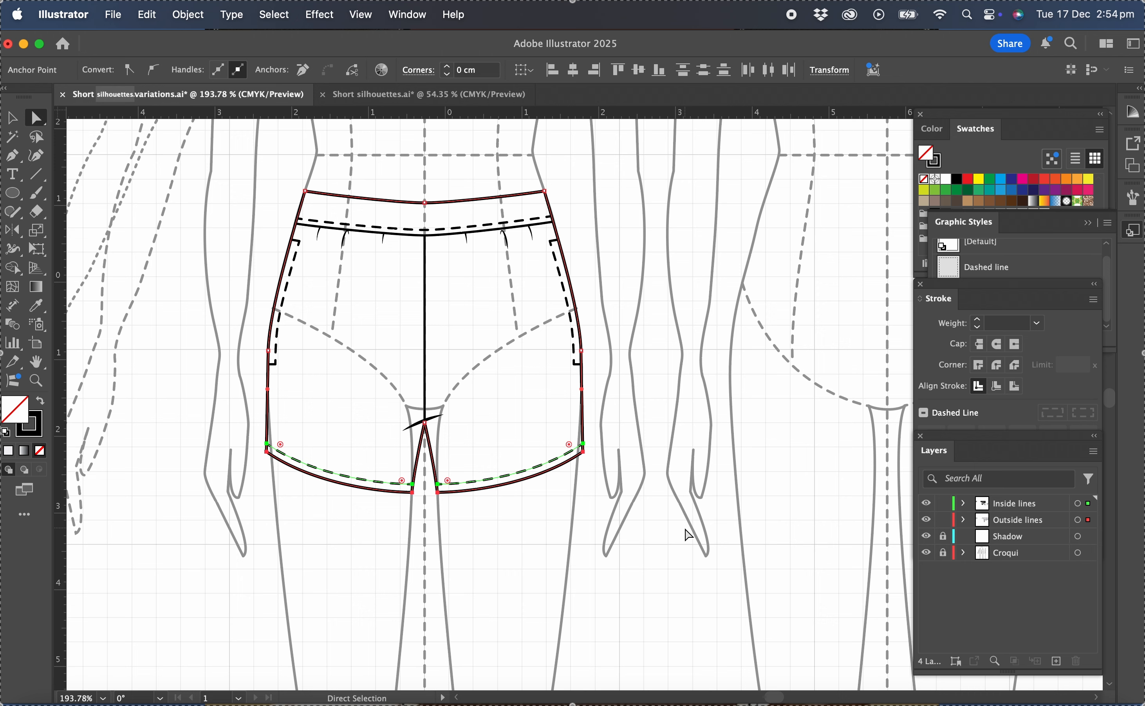
pyautogui.press('Up')
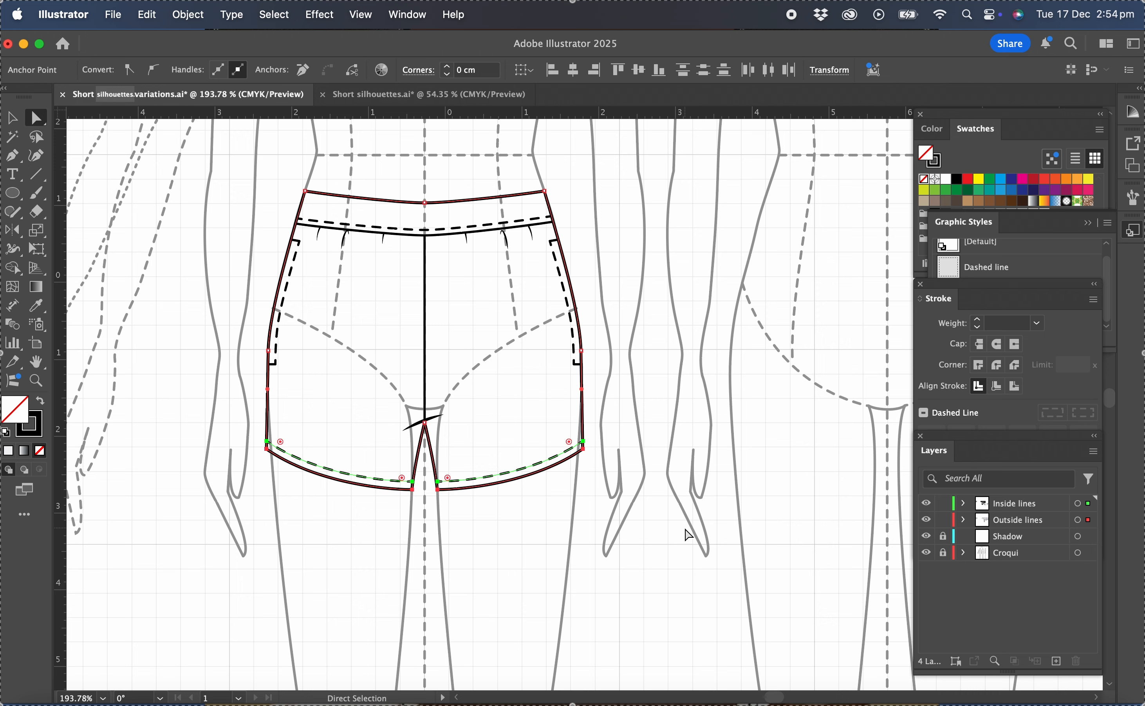
pyautogui.press('Up')
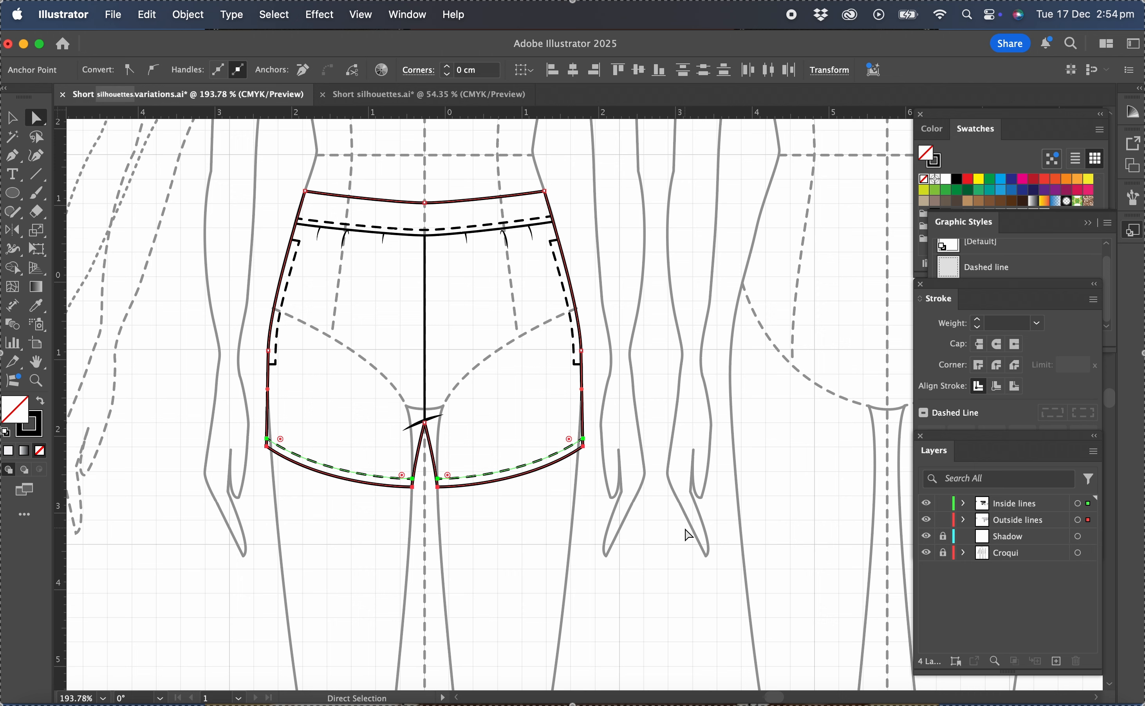
pyautogui.click(651, 342)
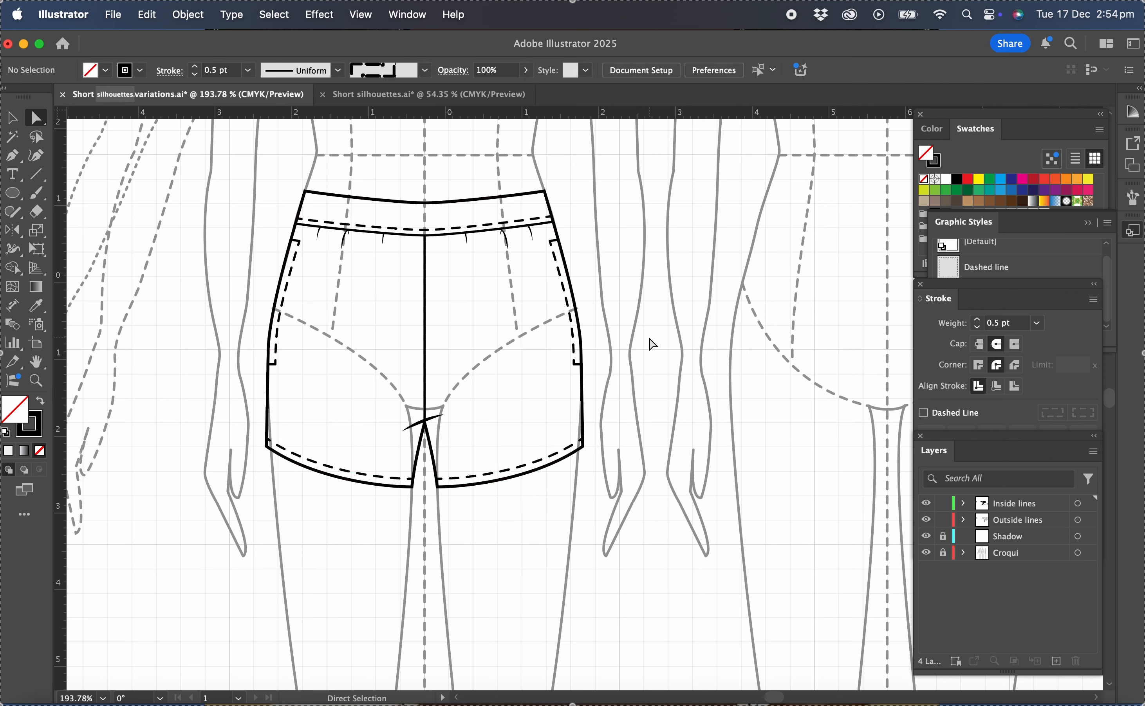
# Fill the shorts outline on the Outside lines layer with the lightest grey swatch.
pyautogui.click(1005, 522)
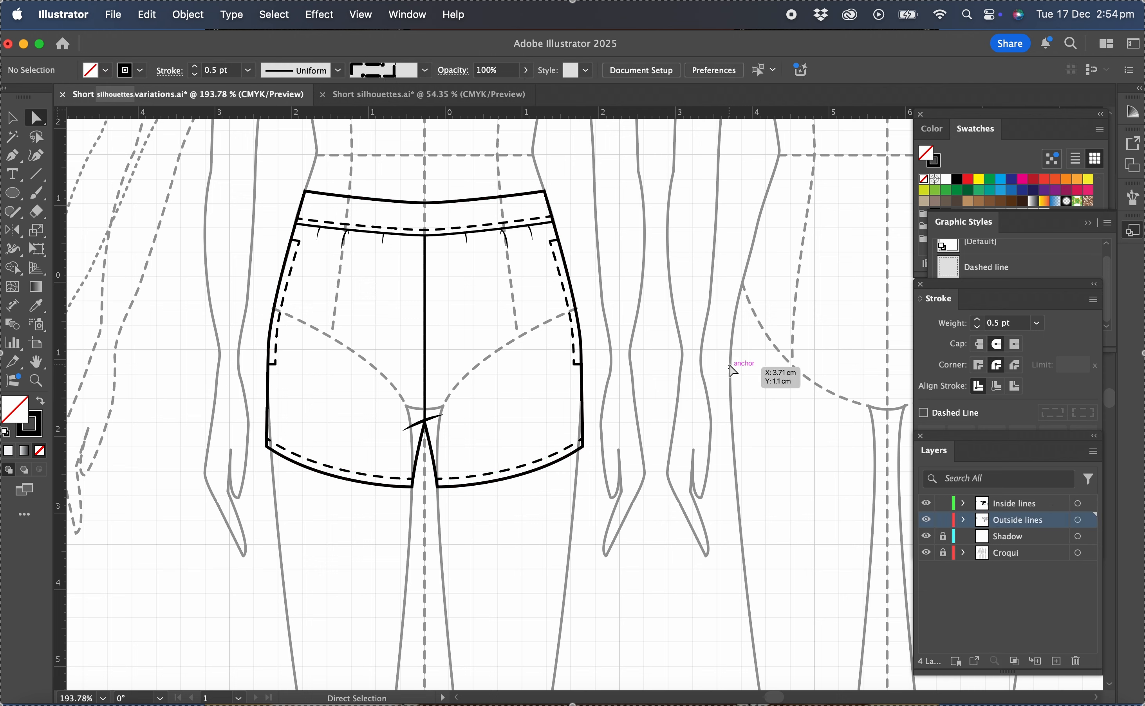
pyautogui.click(13, 118)
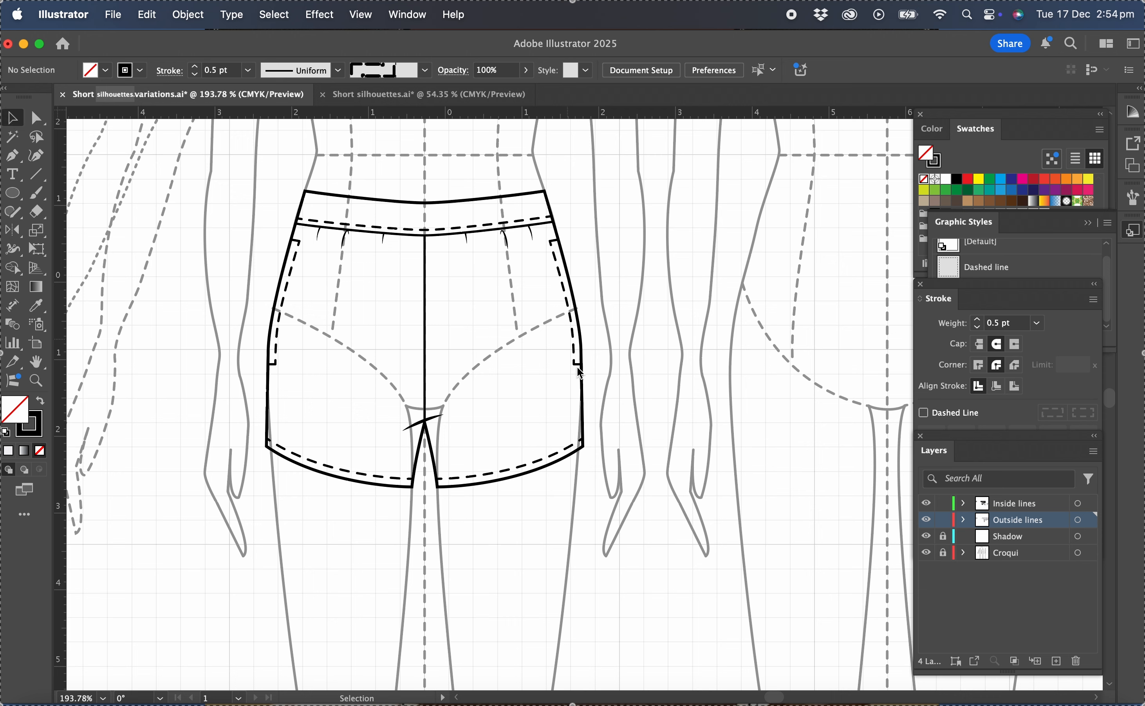
pyautogui.click(583, 403)
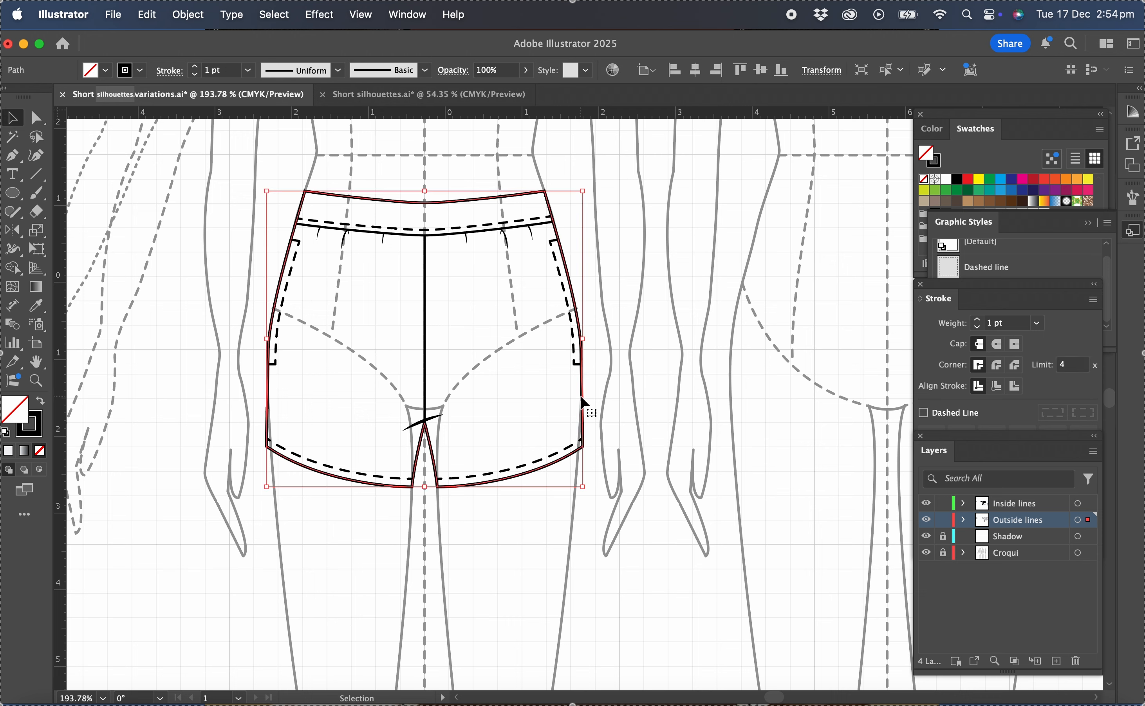
pyautogui.click(976, 163)
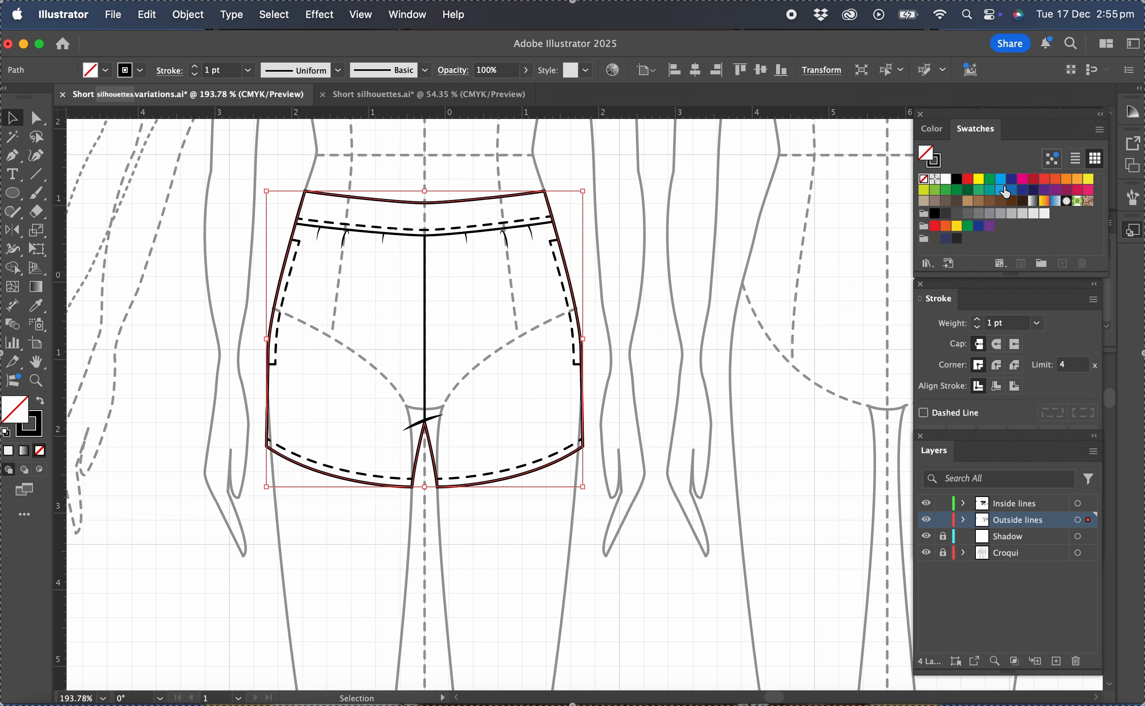
pyautogui.click(1044, 215)
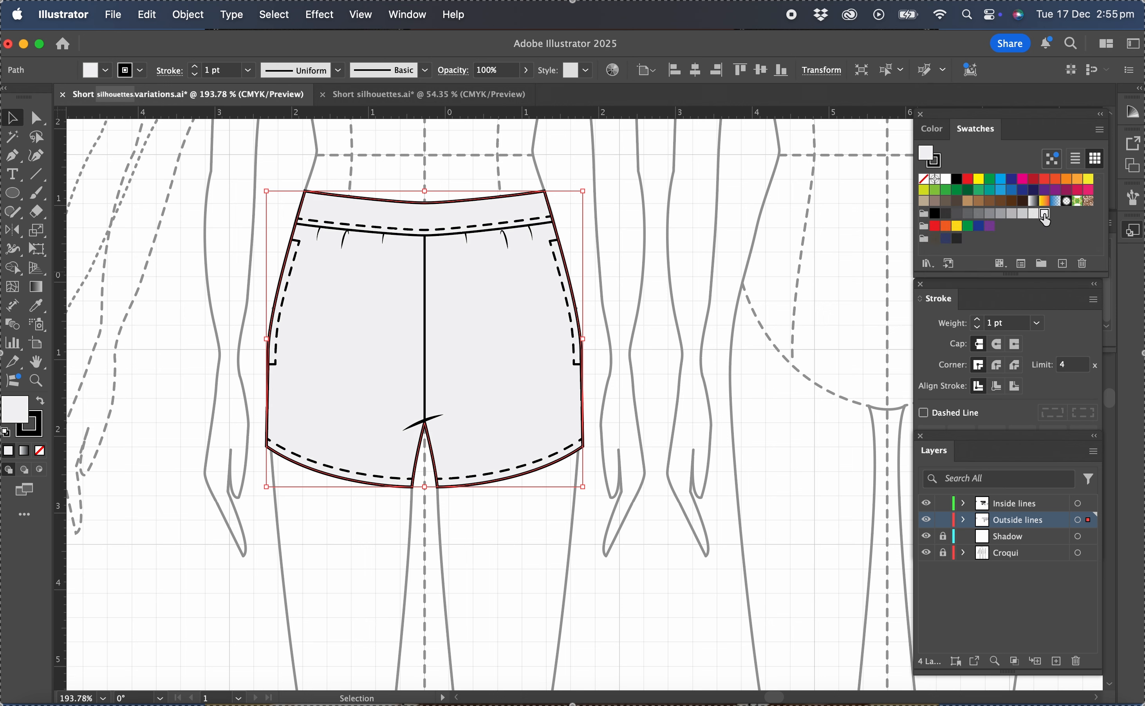
pyautogui.click(704, 341)
# Duplicate the complete shorts drawing from the front croqui into the empty space above the existing shorts silhouette.
pyautogui.scroll(-5, 704, 341)
pyautogui.hscroll(5, 701, 336)
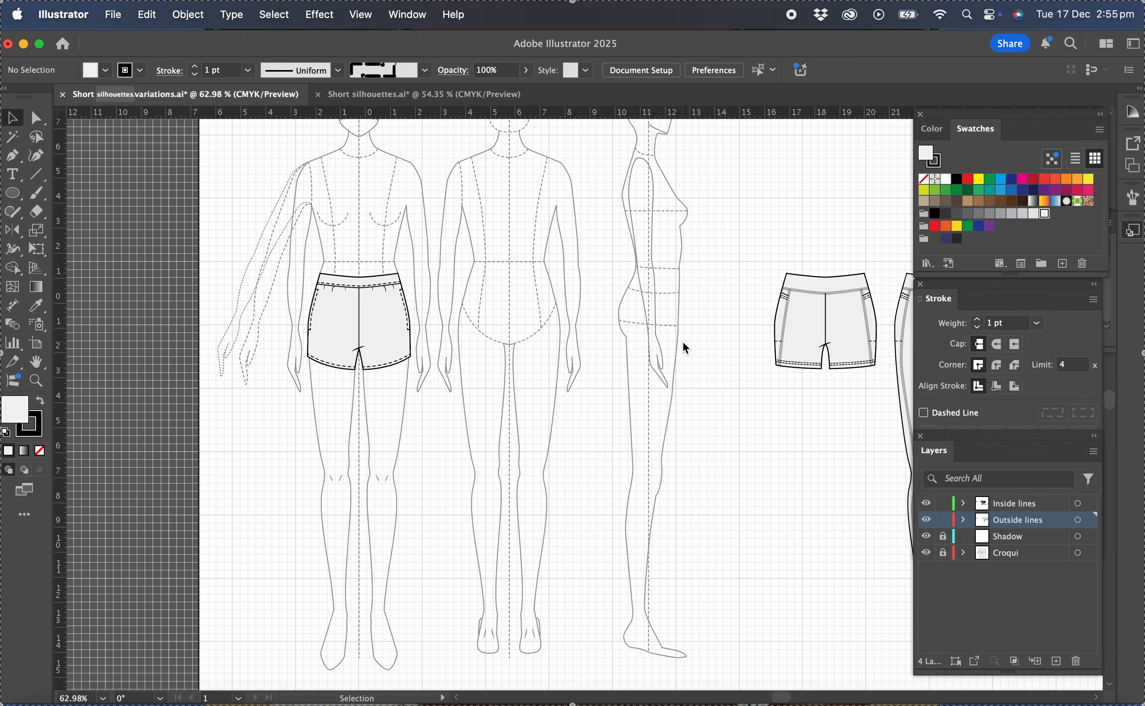
pyautogui.scroll(-3, 683, 342)
pyautogui.hscroll(1, 684, 347)
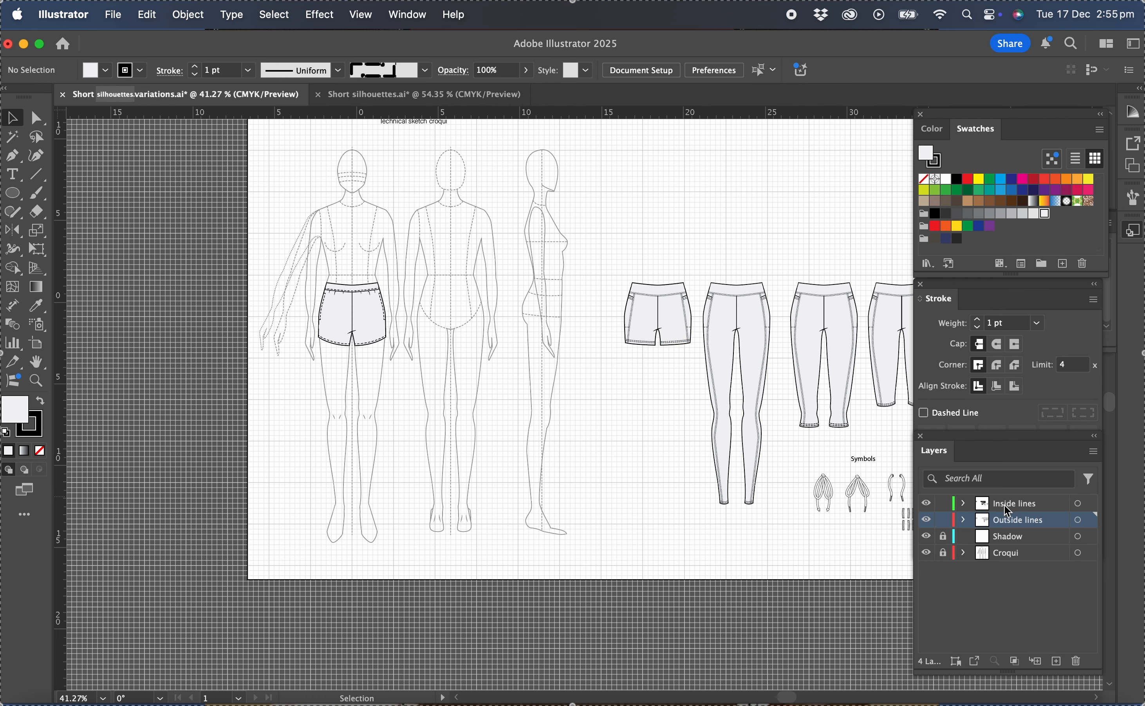
pyautogui.moveTo(293, 274); pyautogui.dragTo(447, 396)
pyautogui.moveTo(358, 320); pyautogui.dragTo(661, 215)
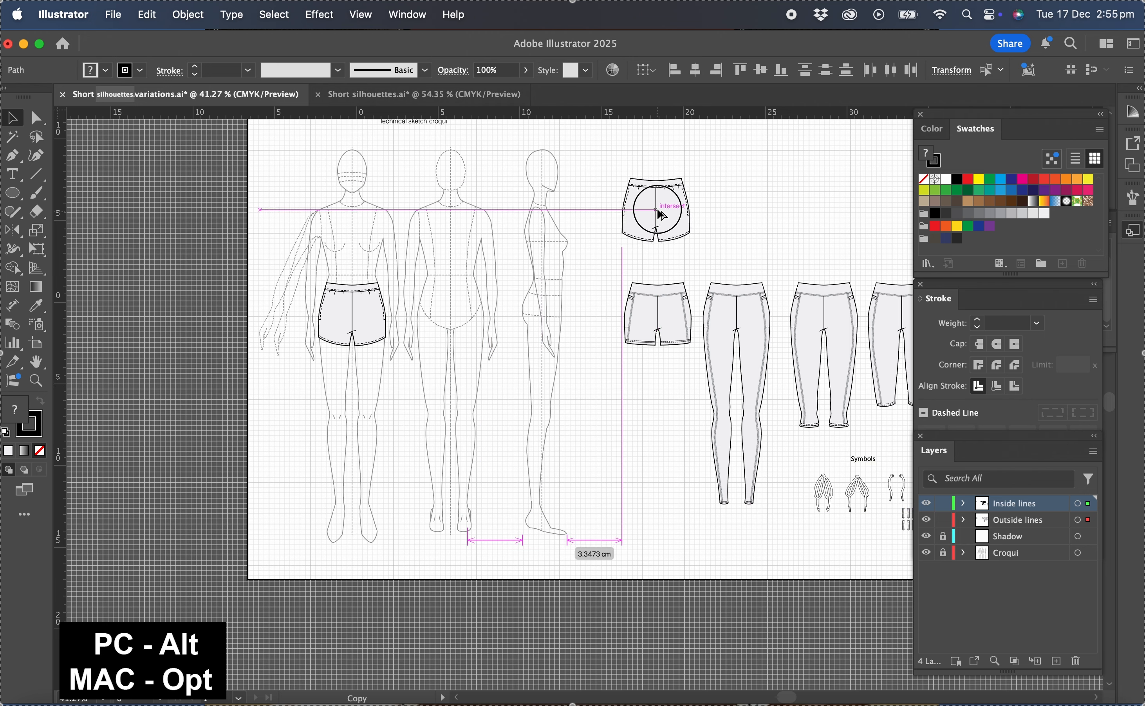